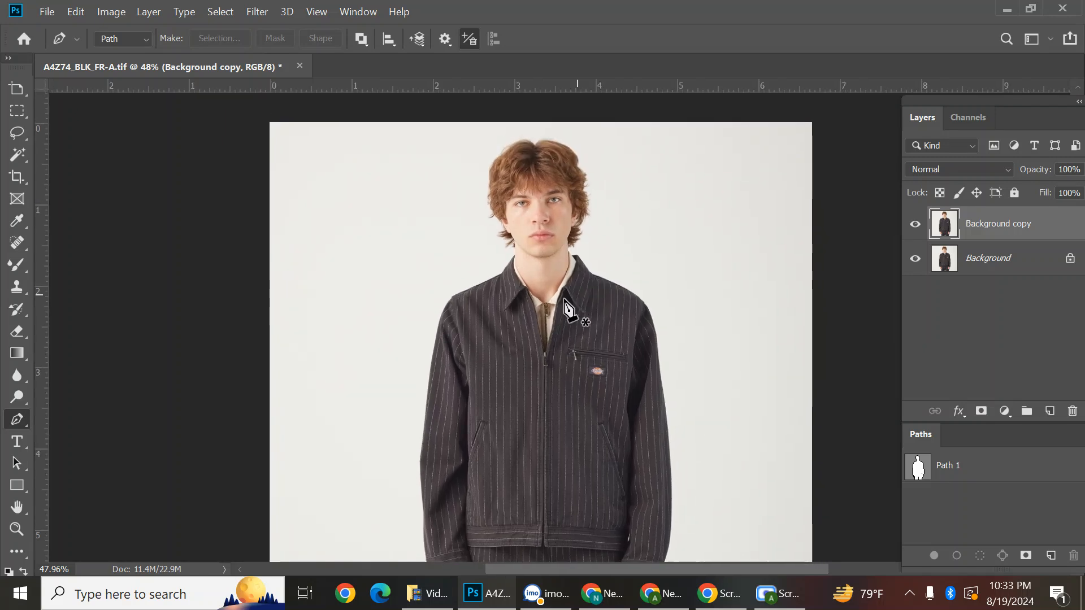
Examine the photo's hair, jacket, hands and outline against the light background
scroll(586, 220, up, 5)
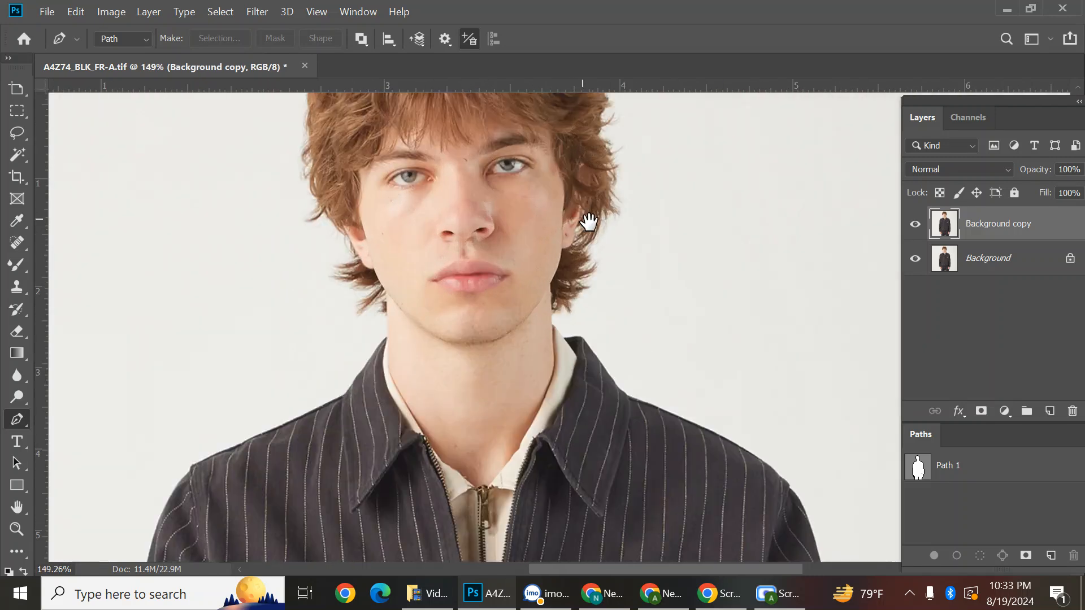
scroll(603, 199, down, 2)
drag(585, 148, 585, 334)
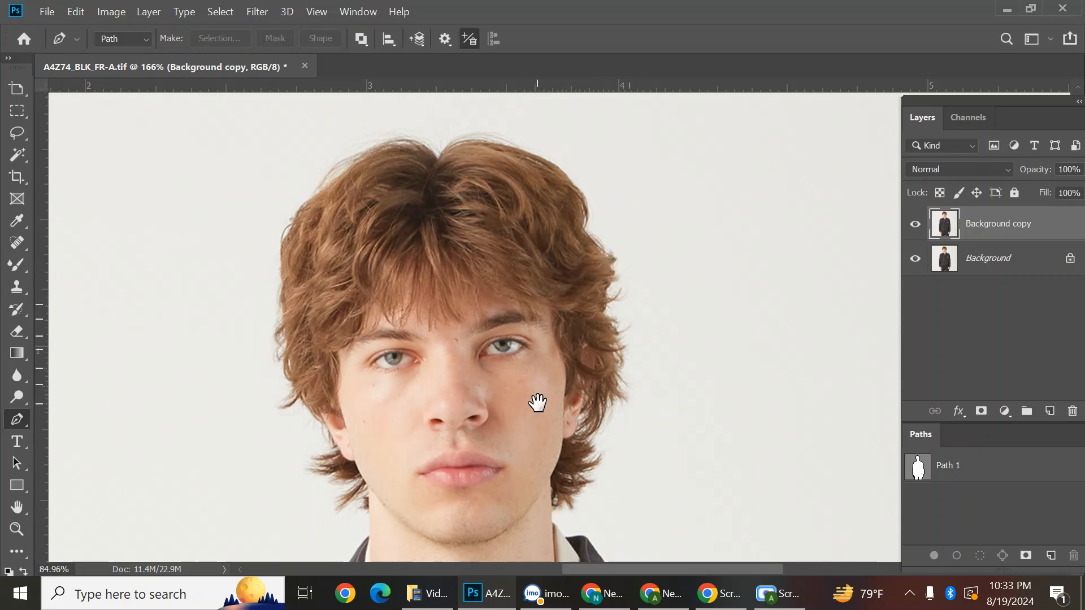
drag(537, 403, 627, 113)
drag(424, 416, 471, 147)
drag(511, 297, 395, 204)
drag(623, 195, 612, 319)
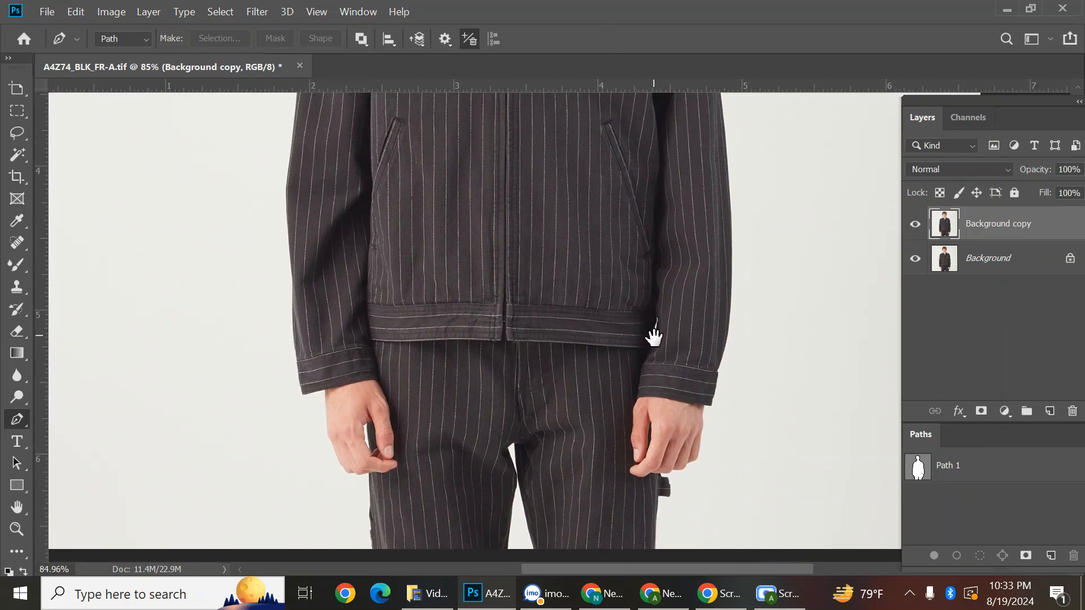
scroll(653, 336, down, 5)
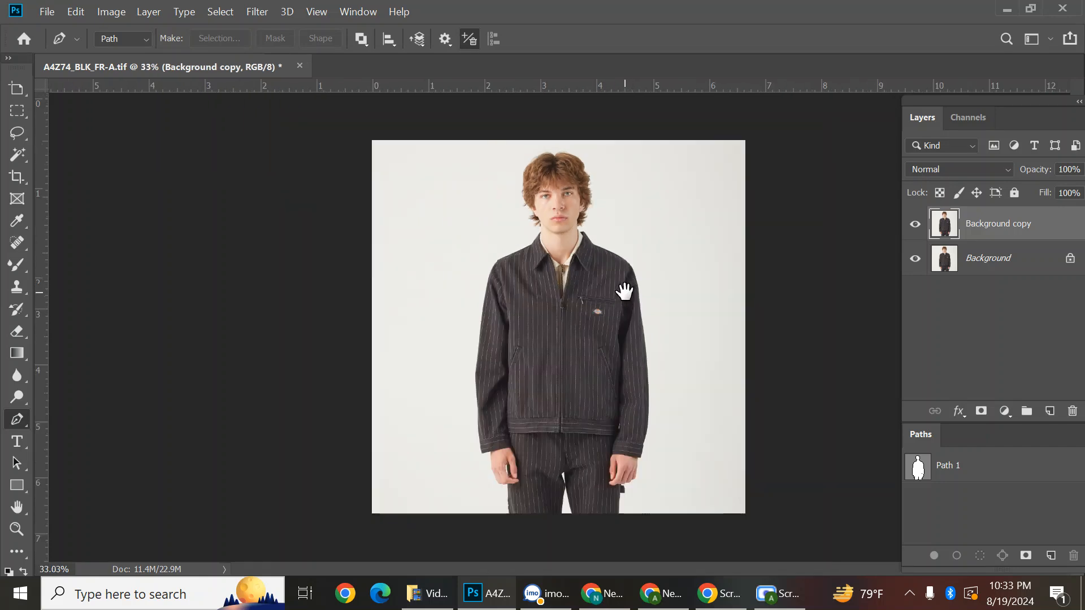
scroll(624, 291, up, 2)
drag(610, 244, 610, 262)
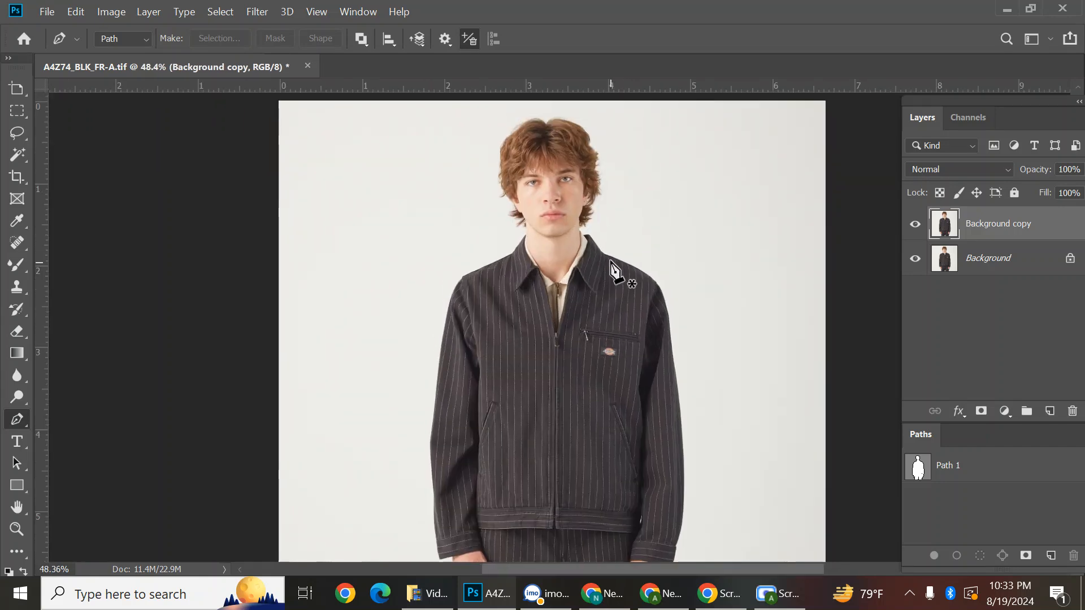
scroll(613, 265, down, 3)
drag(1005, 229, 1050, 411)
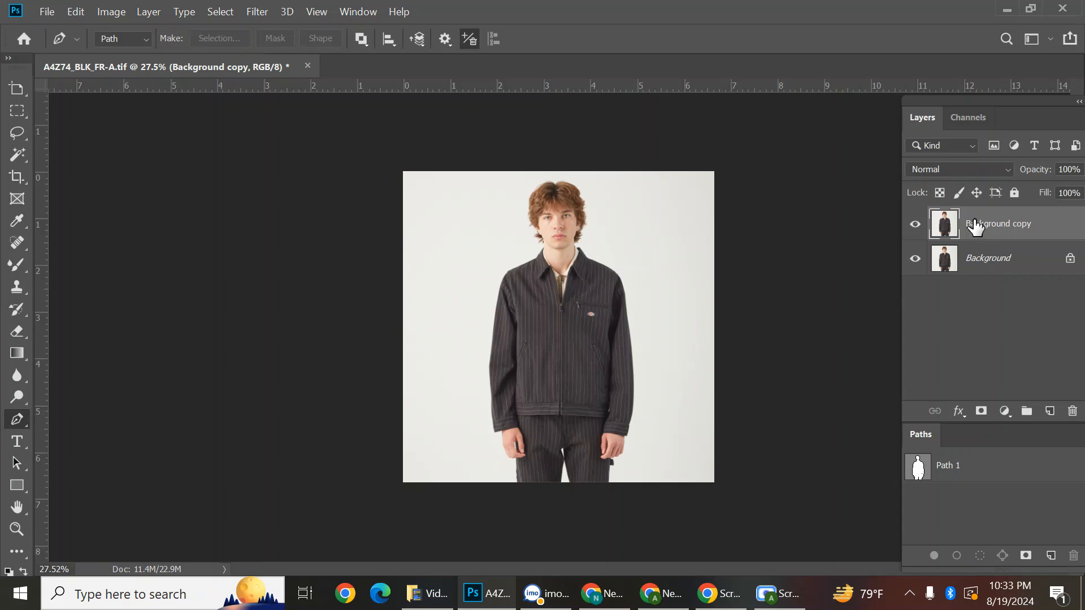
key(ctrl+l)
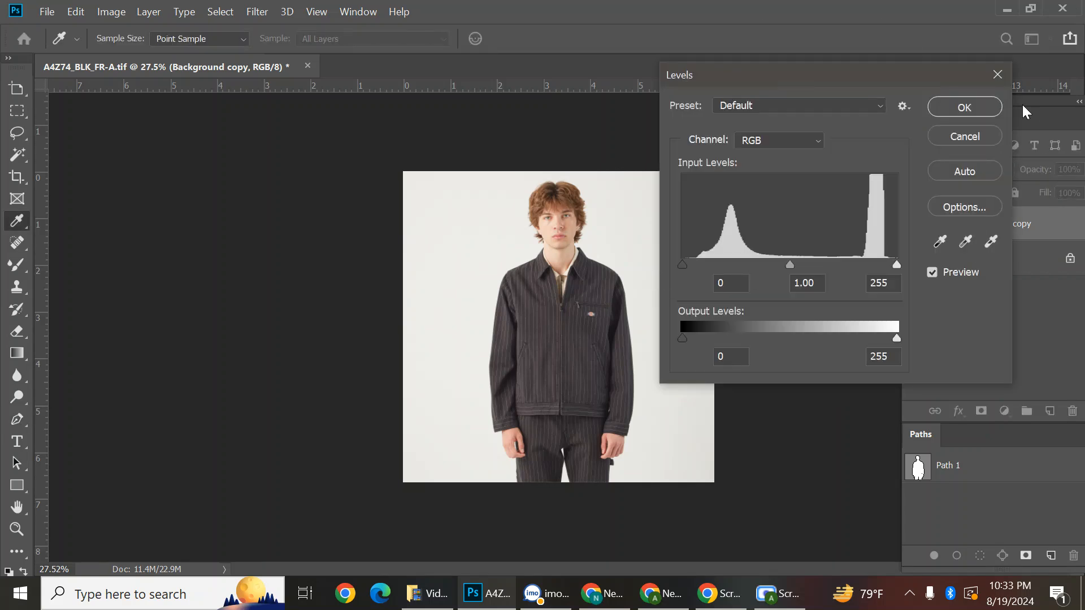
click(1000, 104)
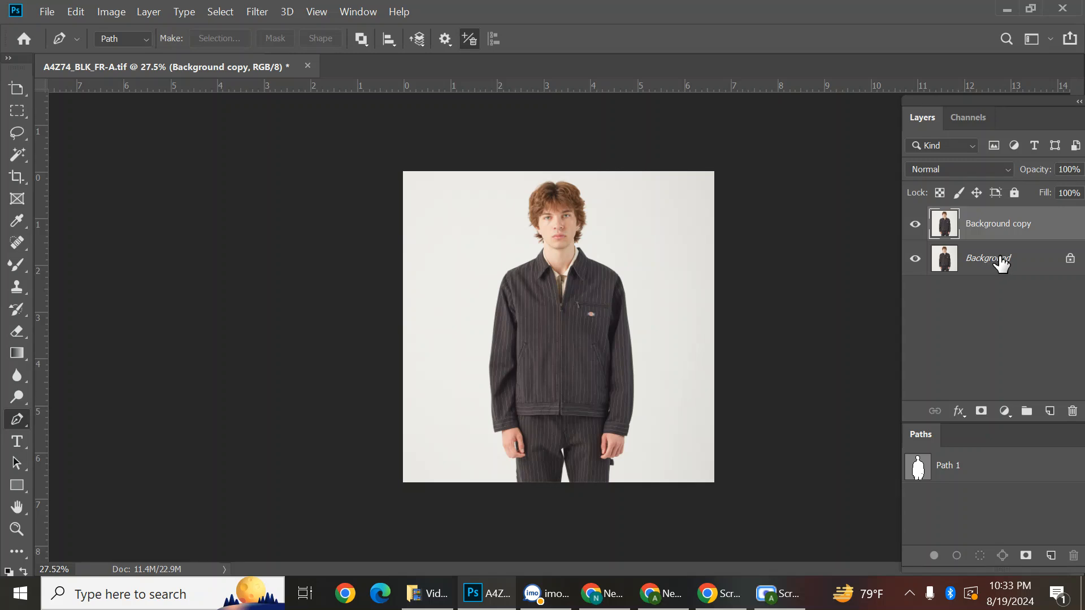
Apply Levels to the Background copy layer with a black input of 114 and a white input of 247
scroll(584, 308, up, 8)
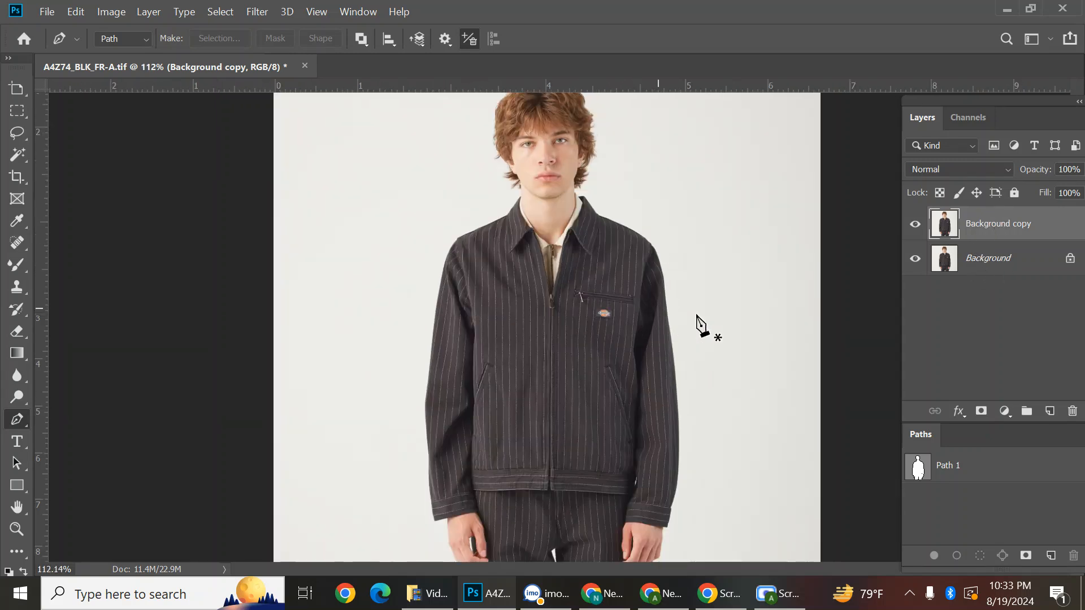
drag(680, 308, 574, 268)
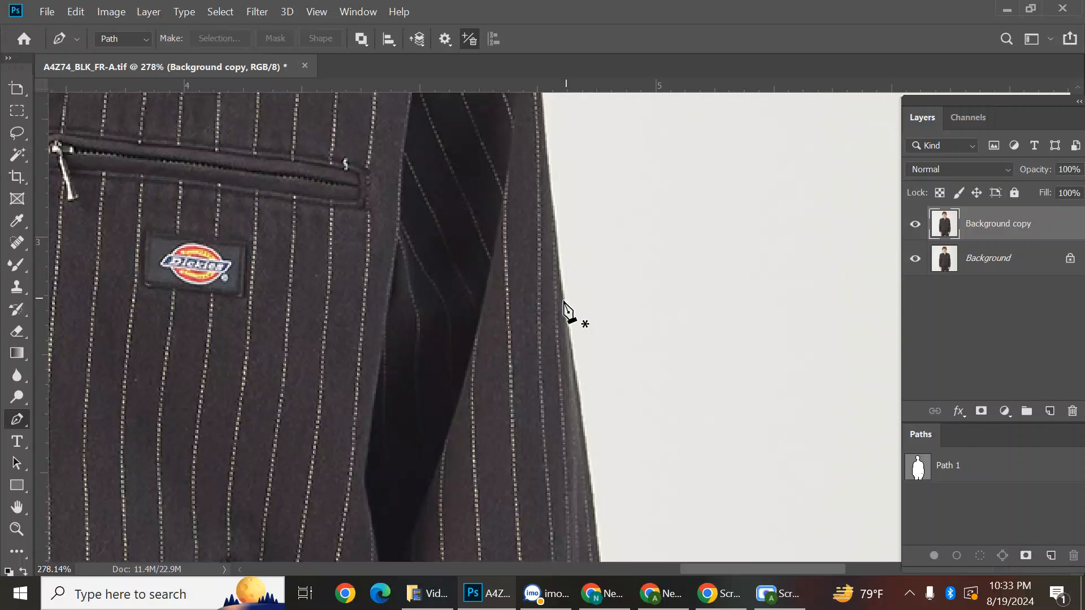
scroll(568, 266, down, 8)
scroll(599, 361, up, 3)
scroll(468, 305, up, 6)
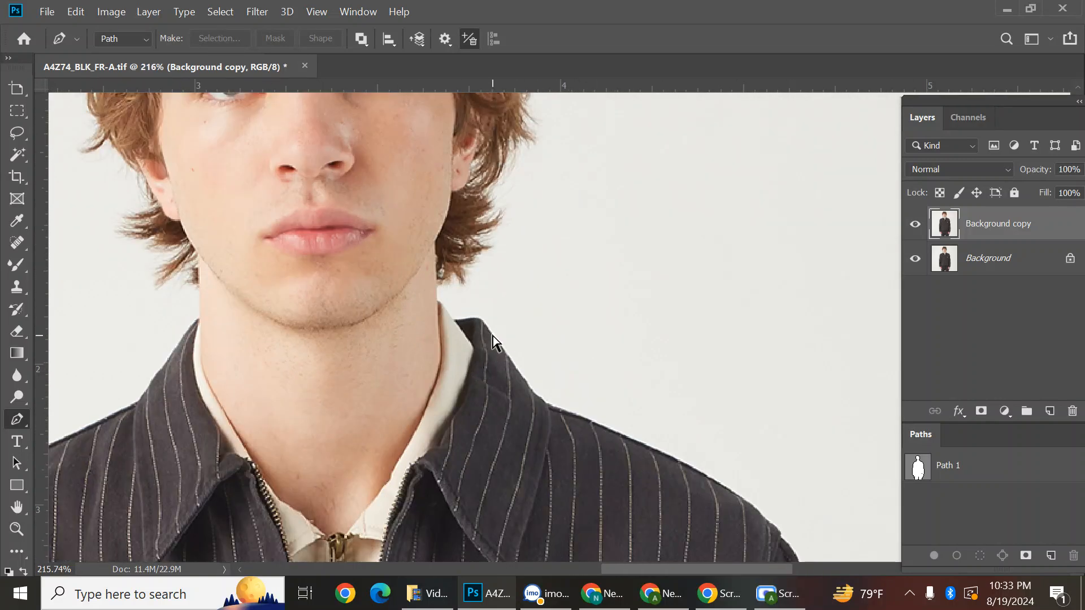
key(ctrl+l)
drag(684, 268, 778, 273)
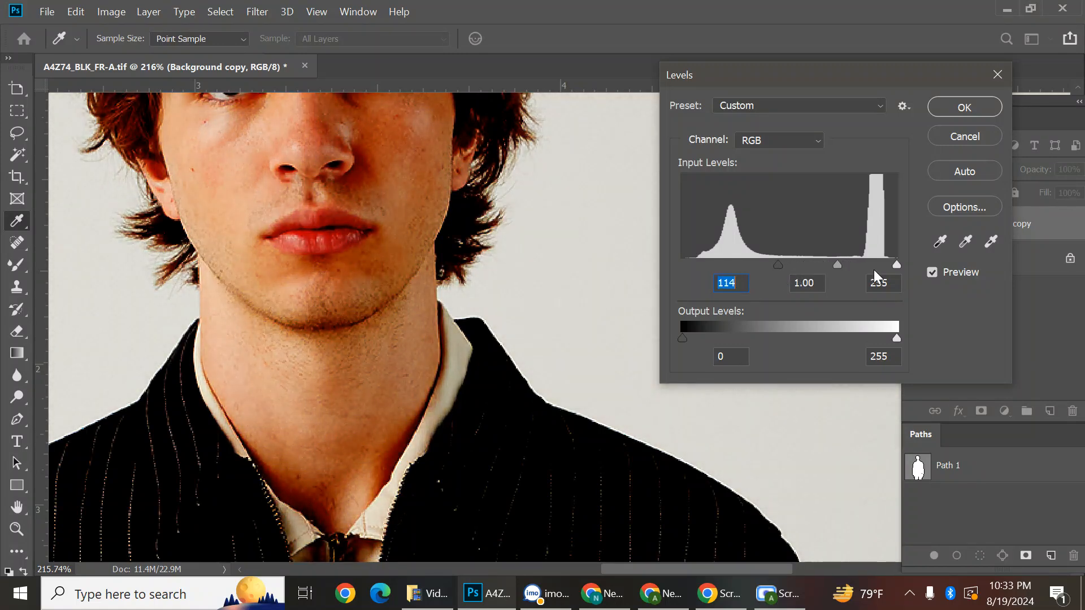
drag(896, 269, 890, 265)
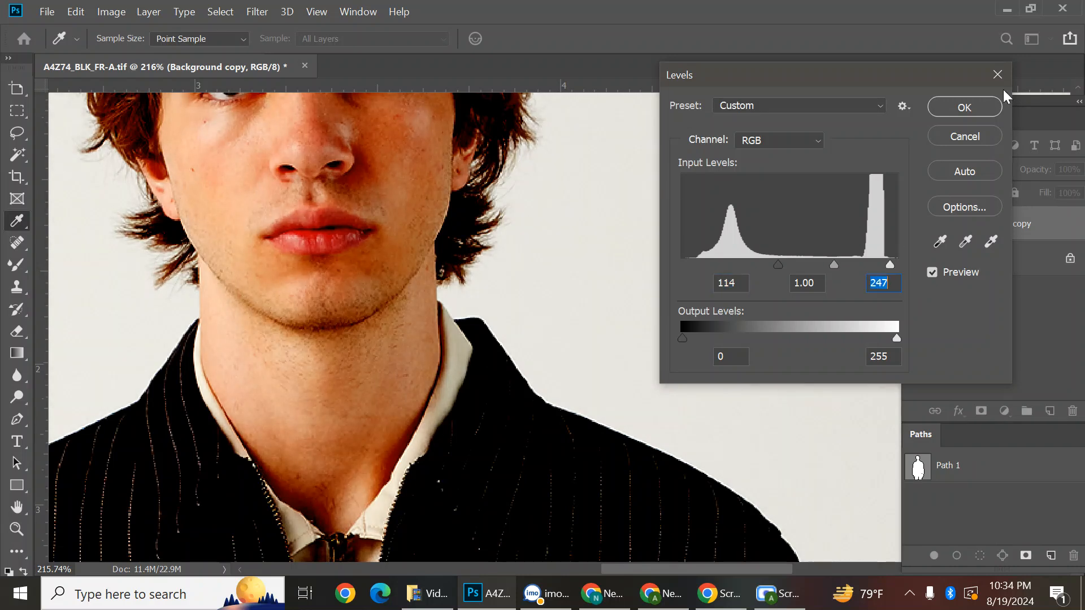
click(964, 108)
key(p)
Compare the individual Blue, Green and Red channels and duplicate the Blue channel
key(ctrl+0)
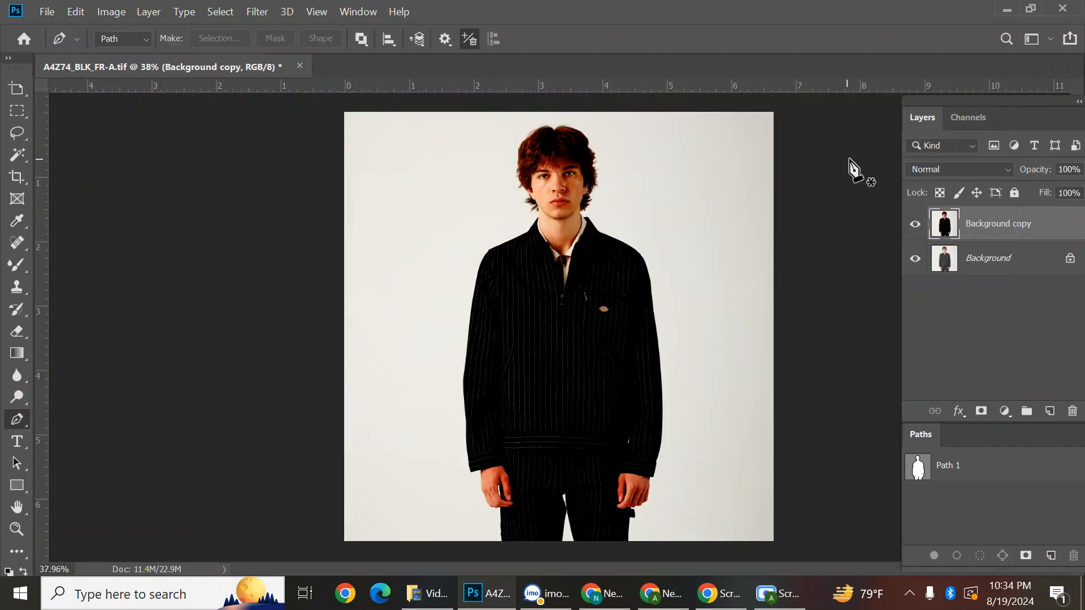
scroll(591, 431, up, 3)
drag(629, 354, 561, 384)
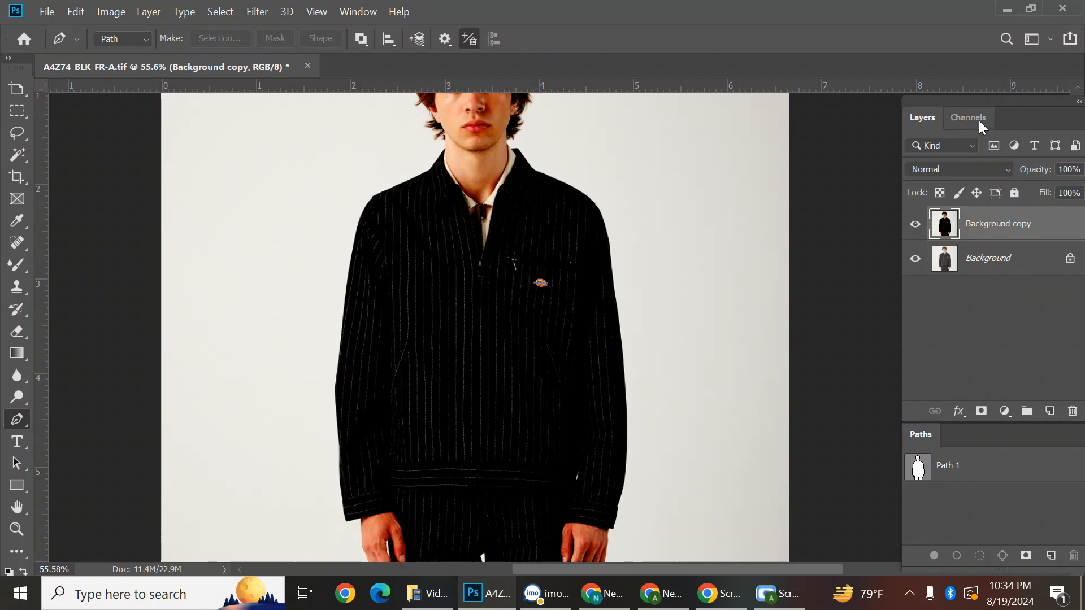
click(979, 120)
click(981, 246)
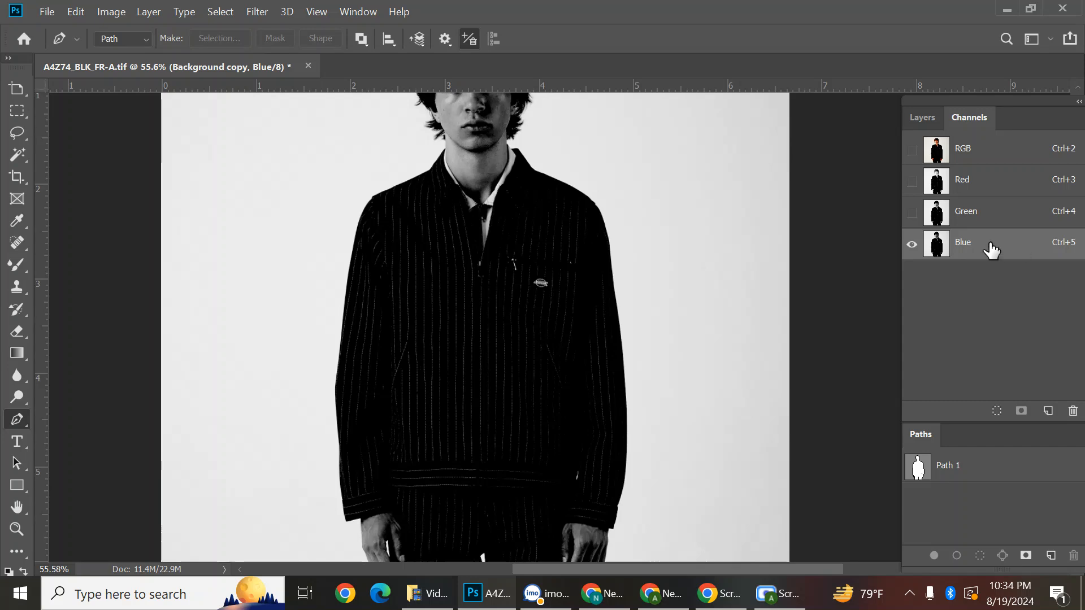
scroll(561, 277, down, 3)
scroll(545, 279, up, 3)
drag(564, 287, 566, 252)
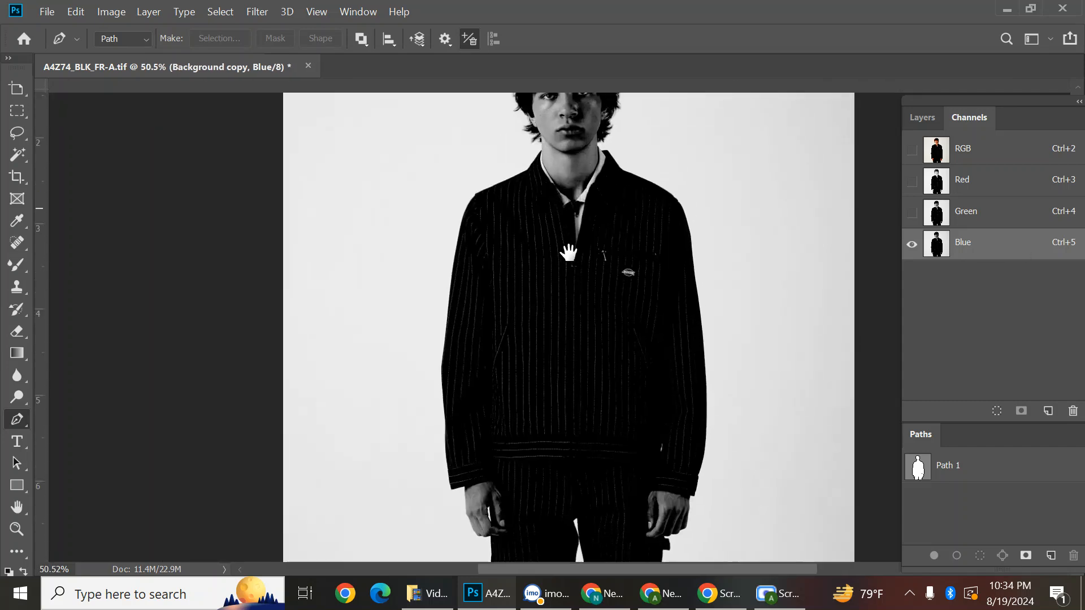
click(999, 220)
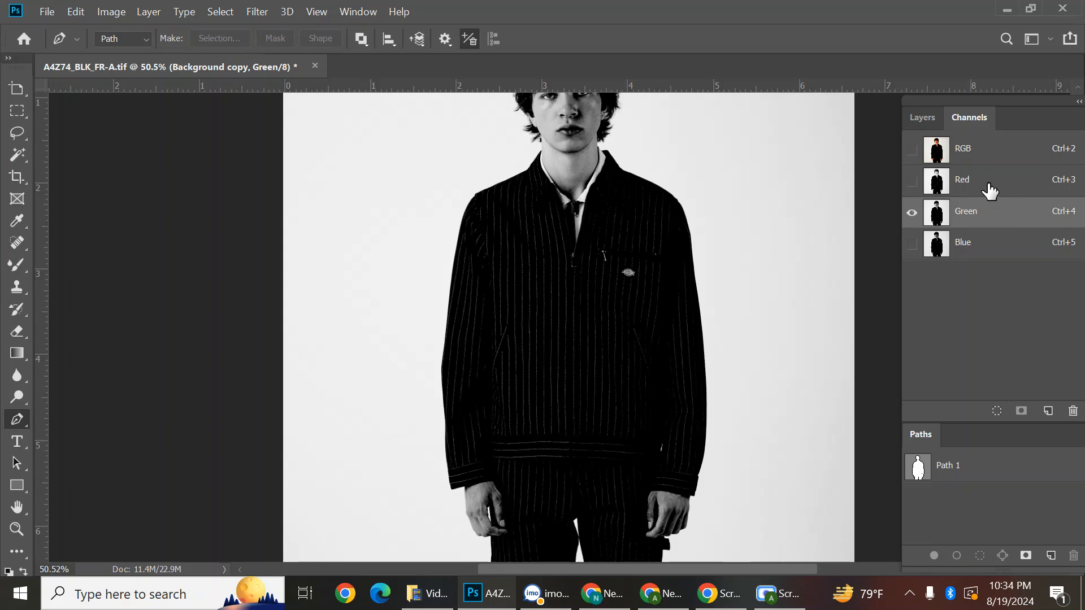
click(990, 192)
click(995, 245)
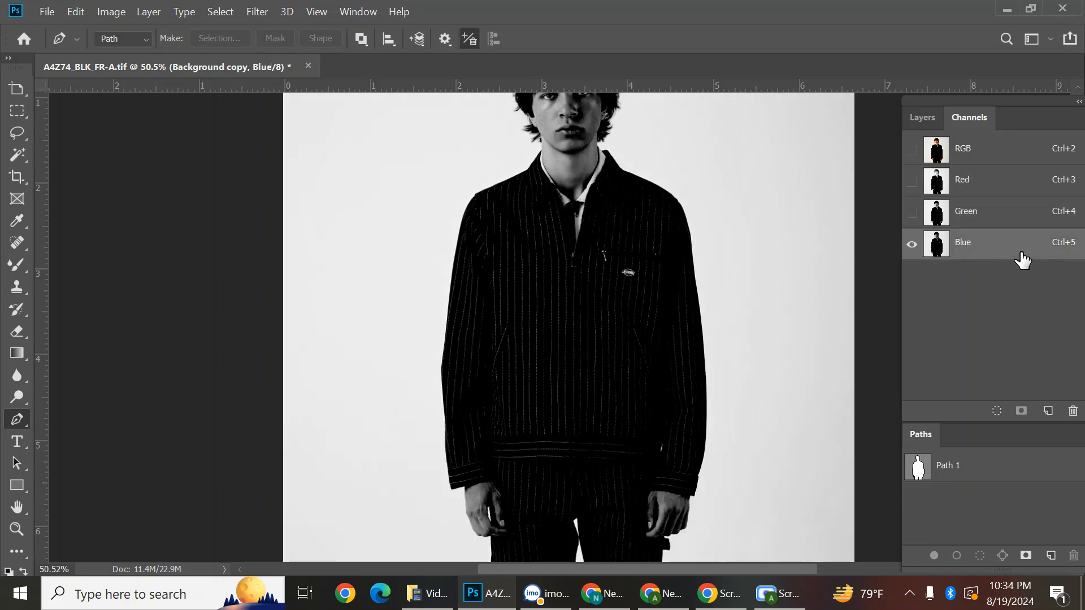
drag(1028, 251, 1047, 412)
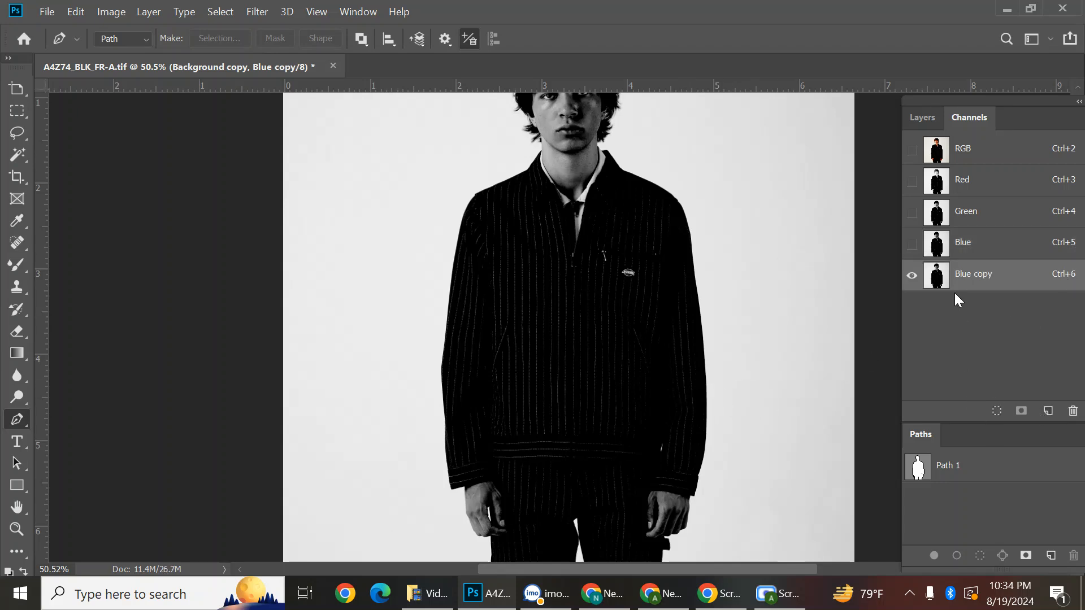
Apply Levels to the Blue copy channel, raising the black input and slightly lowering the white input for stronger contrast
scroll(620, 322, down, 3)
scroll(641, 338, up, 2)
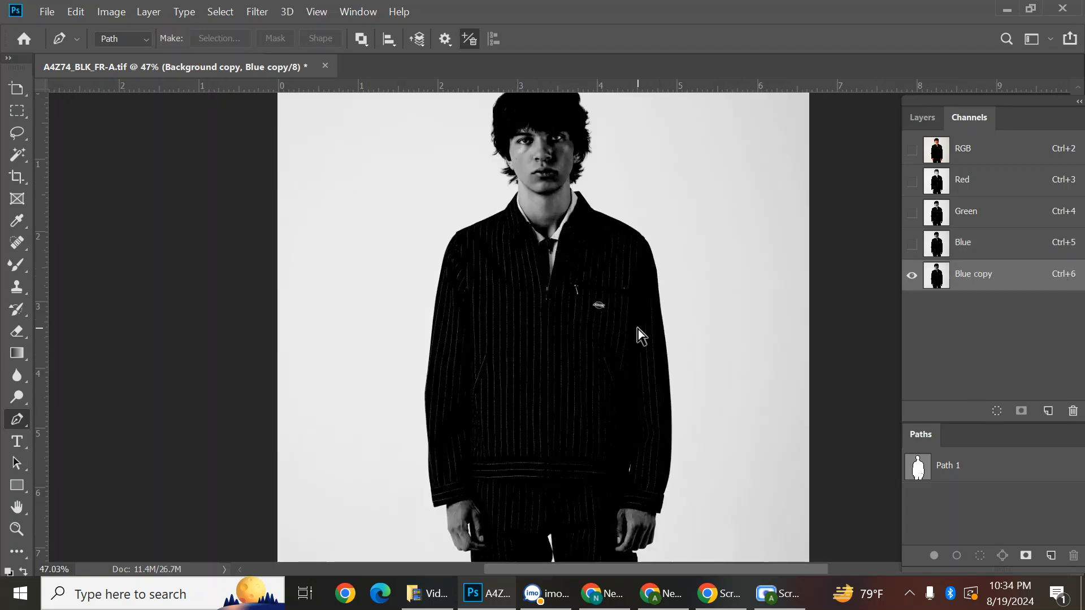
key(ctrl+l)
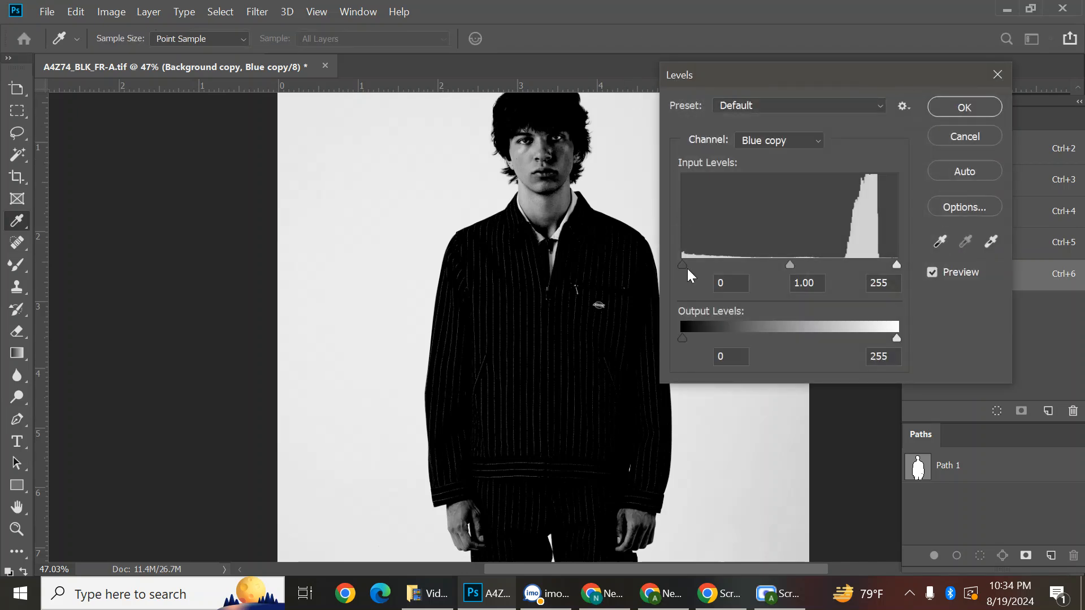
drag(683, 264, 717, 271)
drag(896, 267, 890, 270)
drag(720, 262, 732, 263)
click(972, 105)
Invert the Blue copy channel so the figure turns white against a dark background
scroll(642, 263, up, 5)
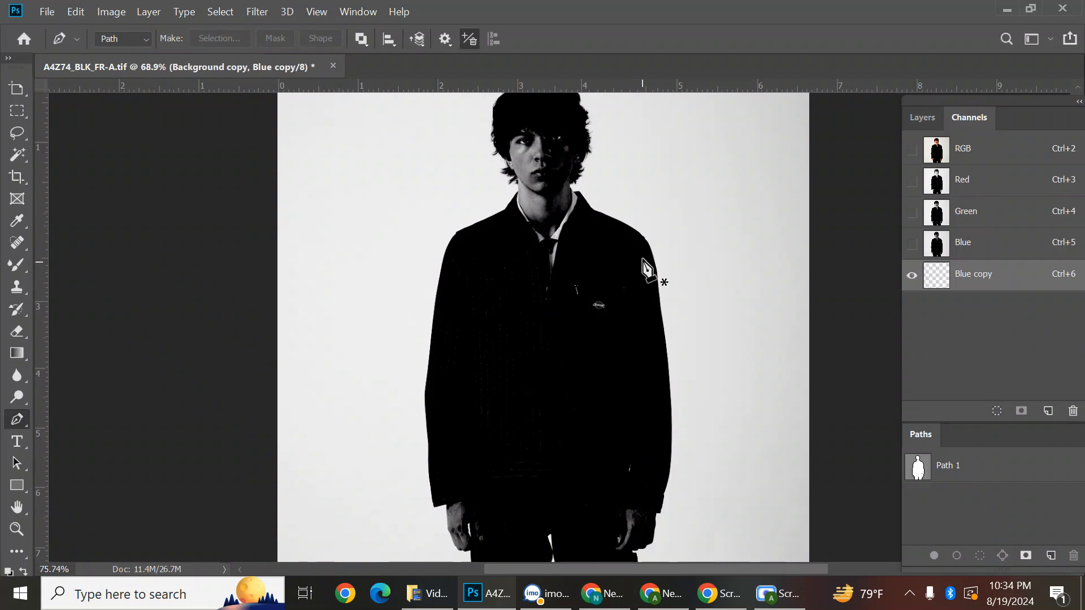
scroll(723, 308, down, 3)
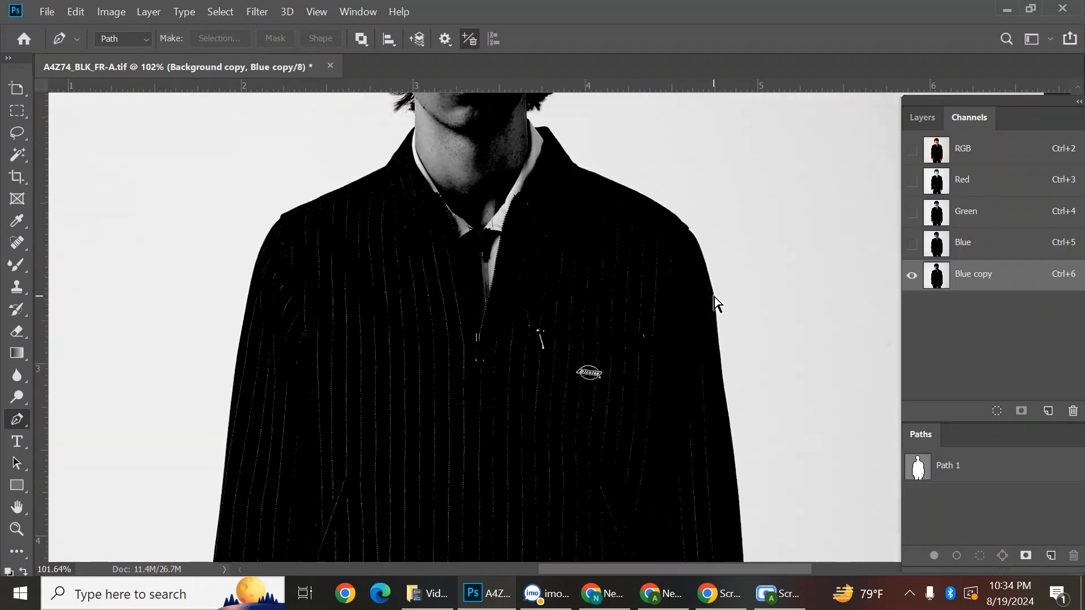
key(ctrl+i)
scroll(592, 257, down, 3)
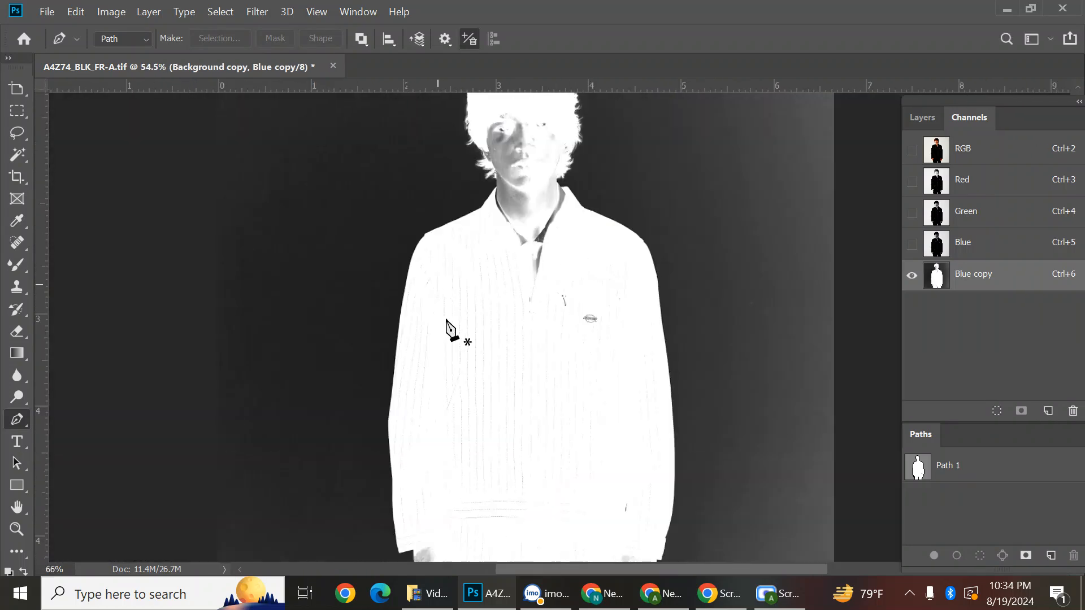
Inspect the inverted channel's edges and background around the hands, trousers, sleeves, shoulders and hair
scroll(445, 320, up, 4)
drag(420, 467, 477, 44)
scroll(545, 215, down, 2)
drag(564, 349, 549, 198)
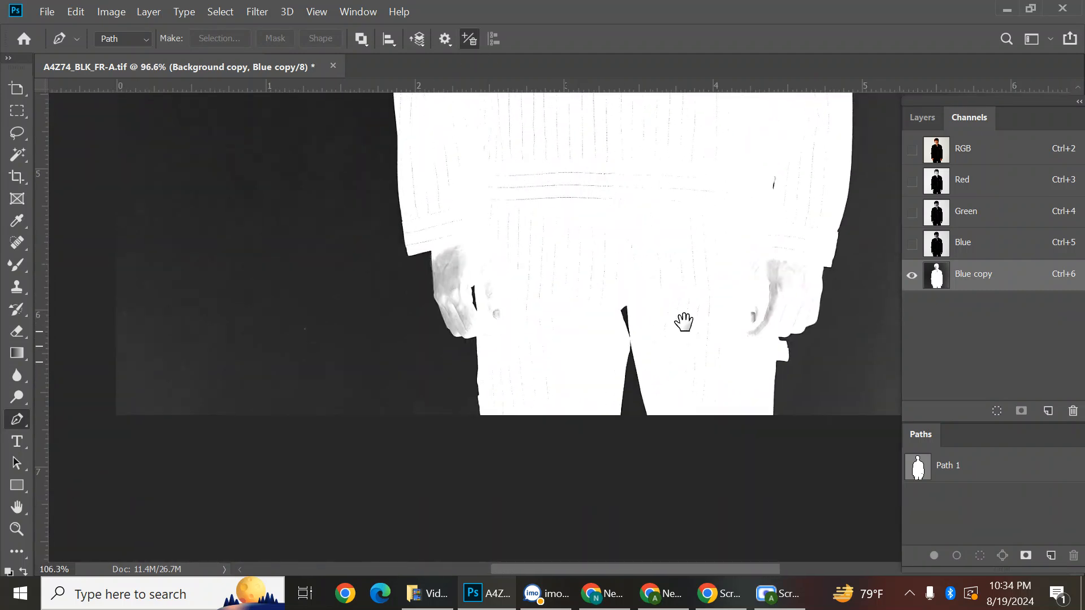
scroll(684, 321, up, 2)
scroll(678, 265, down, 3)
drag(650, 164, 595, 498)
drag(610, 283, 609, 449)
drag(579, 172, 646, 187)
scroll(629, 308, up, 4)
scroll(630, 362, down, 5)
scroll(653, 207, up, 10)
scroll(658, 278, up, 2)
scroll(653, 272, down, 7)
drag(647, 266, 607, 90)
drag(619, 331, 601, 73)
scroll(613, 395, down, 5)
drag(630, 452, 647, 288)
drag(564, 374, 666, 313)
drag(469, 298, 531, 531)
scroll(531, 531, down, 6)
drag(501, 370, 569, 91)
scroll(569, 352, up, 5)
scroll(573, 356, up, 5)
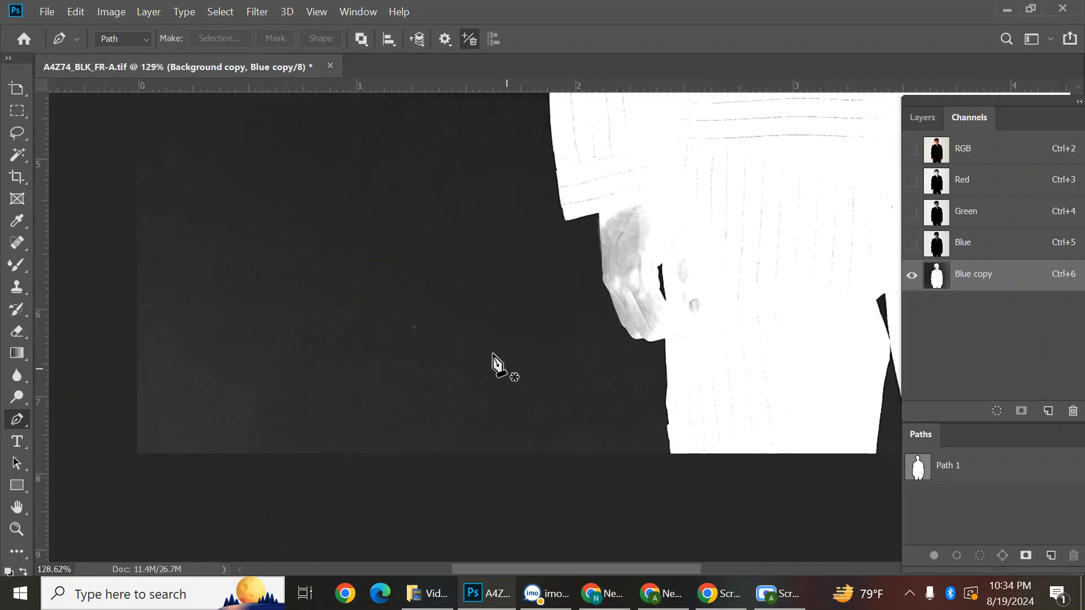
scroll(530, 334, down, 11)
drag(603, 237, 574, 500)
drag(649, 293, 608, 271)
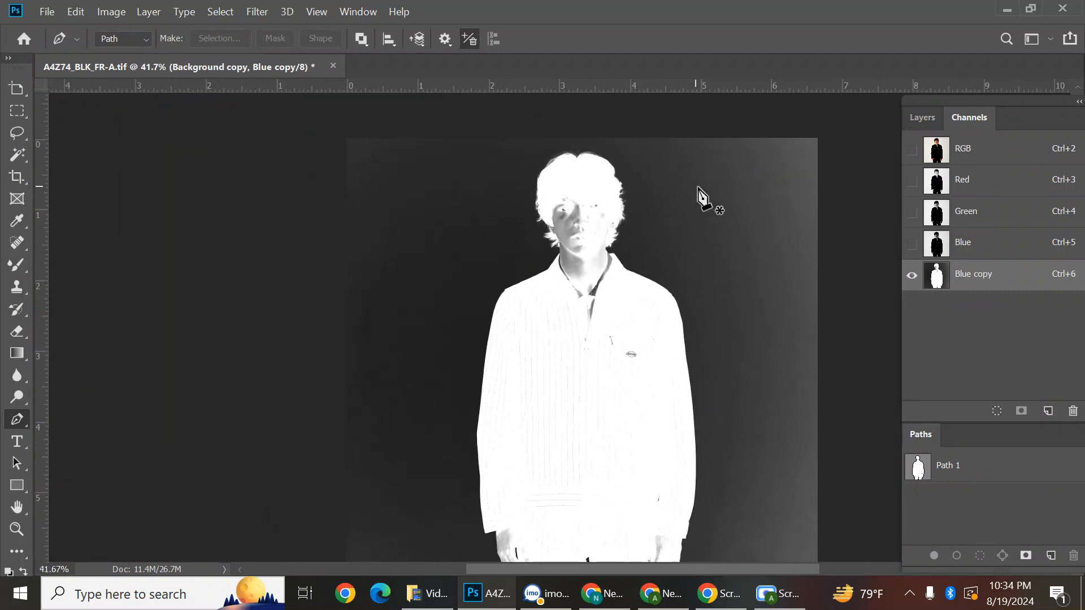
drag(689, 407, 682, 214)
scroll(671, 400, up, 10)
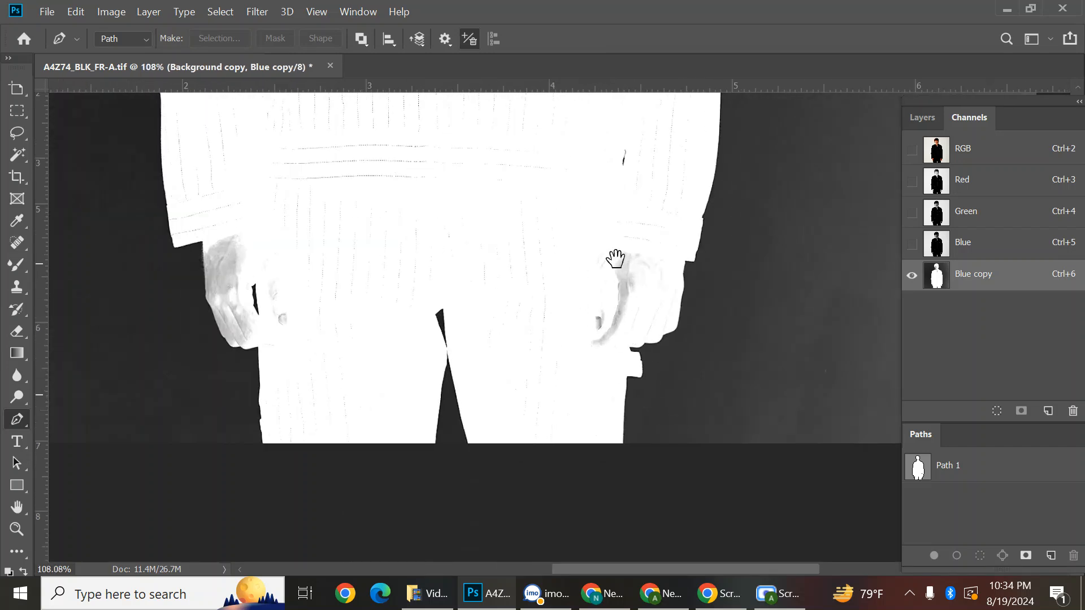
drag(616, 259, 677, 317)
scroll(510, 310, down, 5)
drag(535, 307, 551, 460)
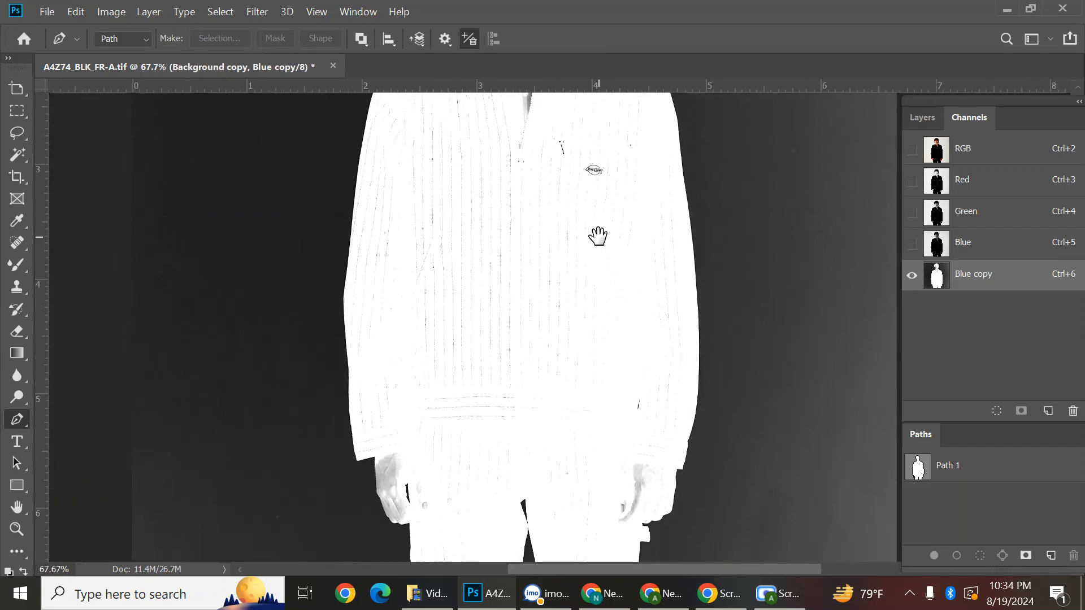
drag(575, 108, 572, 312)
scroll(496, 216, up, 8)
scroll(444, 201, up, 3)
scroll(439, 281, down, 6)
drag(457, 189, 557, 353)
scroll(533, 237, down, 4)
scroll(557, 353, up, 4)
scroll(557, 353, up, 8)
scroll(565, 318, down, 2)
drag(406, 317, 356, 319)
scroll(356, 319, down, 5)
drag(476, 298, 509, 174)
scroll(477, 175, down, 6)
Activate the Burn tool with its range set to Shadows for the background beside the jacket sleeve
right_click(25, 400)
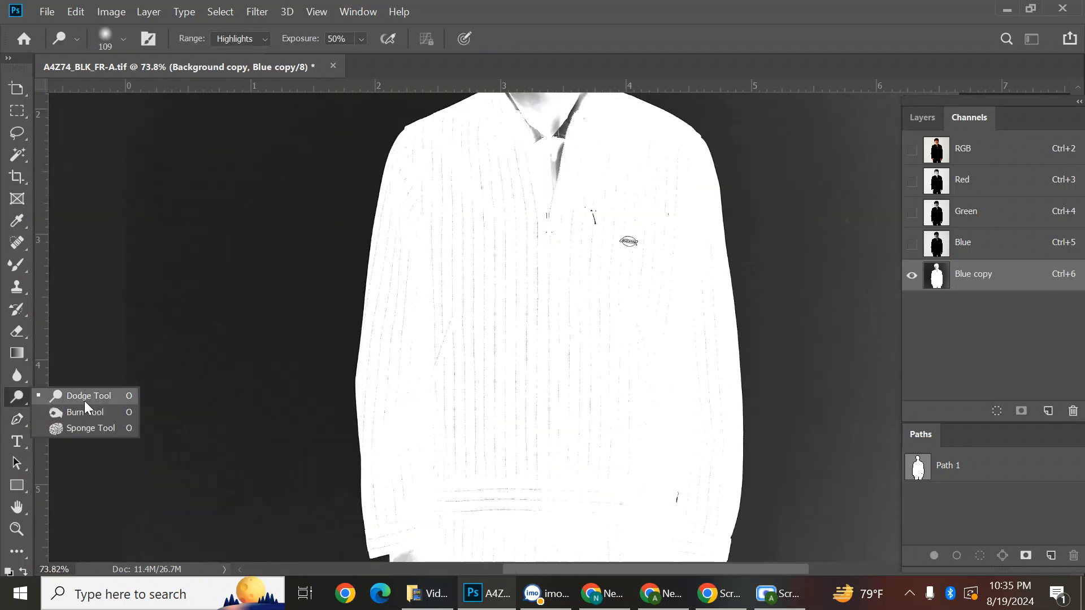
click(85, 413)
scroll(339, 357, up, 3)
scroll(475, 321, up, 7)
drag(448, 288, 393, 305)
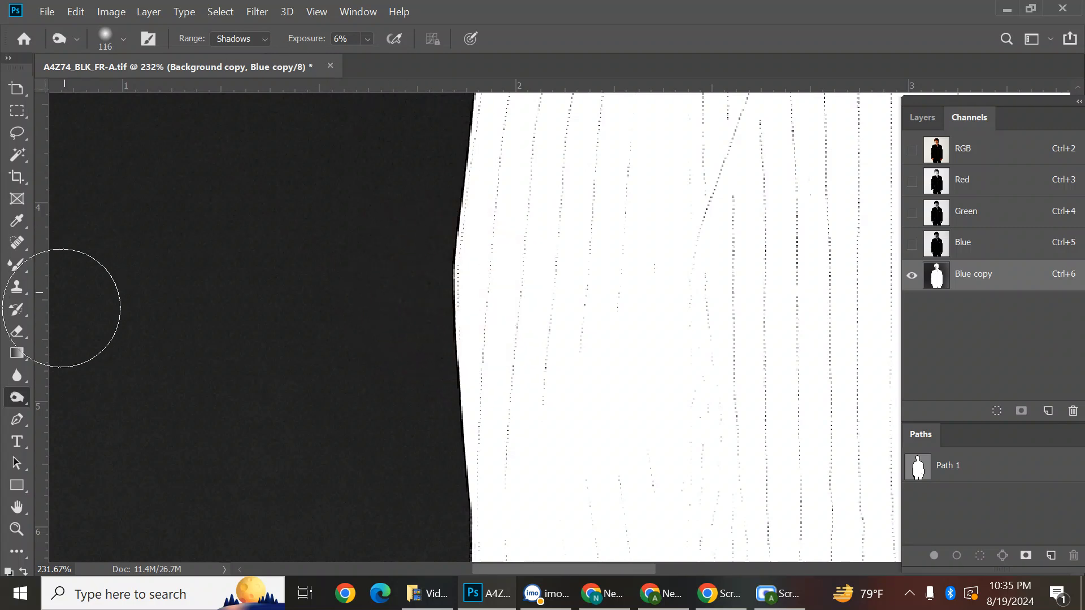
right_click(19, 403)
click(84, 413)
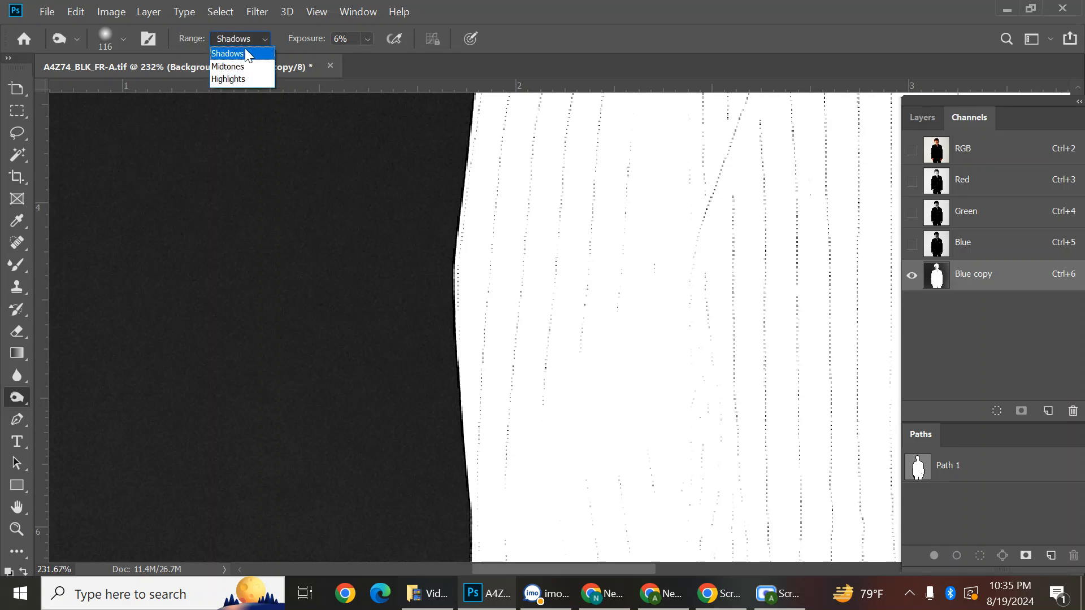
click(247, 55)
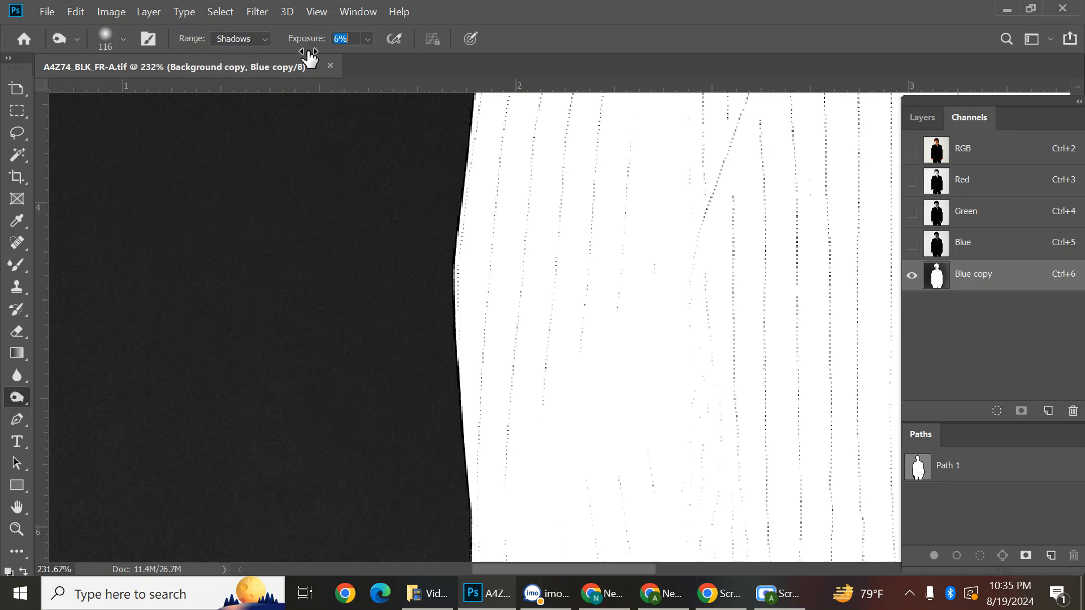
Burn the background to black along the jacket sleeve on the image's left side, using the Shadows range
mouse_move(433, 199)
mouse_down()
mouse_move(399, 339)
mouse_move(418, 405)
mouse_move(411, 456)
mouse_move(398, 164)
mouse_move(416, 475)
mouse_move(429, 455)
mouse_move(423, 266)
mouse_up()
mouse_move(430, 254)
mouse_down()
mouse_move(455, 385)
mouse_move(518, 432)
mouse_move(497, 521)
mouse_up()
drag(525, 414, 446, 178)
mouse_move(446, 238)
mouse_down()
mouse_move(496, 339)
mouse_move(534, 506)
mouse_move(565, 420)
mouse_up()
drag(570, 363, 517, 237)
drag(508, 242, 497, 331)
scroll(503, 291, down, 3)
Continue burning the background along the jacket shoulder and up beside the neck at 8% exposure
drag(504, 290, 499, 431)
mouse_move(457, 164)
mouse_down()
mouse_move(489, 356)
mouse_move(486, 469)
mouse_move(478, 288)
mouse_move(465, 404)
mouse_move(496, 262)
mouse_up()
mouse_move(561, 217)
mouse_down()
mouse_move(493, 348)
mouse_move(538, 257)
mouse_move(604, 249)
mouse_up()
mouse_move(511, 282)
mouse_down()
mouse_move(451, 371)
mouse_move(471, 308)
mouse_up()
mouse_move(571, 237)
mouse_down()
mouse_move(492, 359)
mouse_move(484, 320)
mouse_up()
drag(472, 246, 487, 388)
scroll(496, 381, up, 4)
mouse_move(496, 458)
mouse_down()
mouse_move(503, 379)
mouse_move(498, 395)
mouse_up()
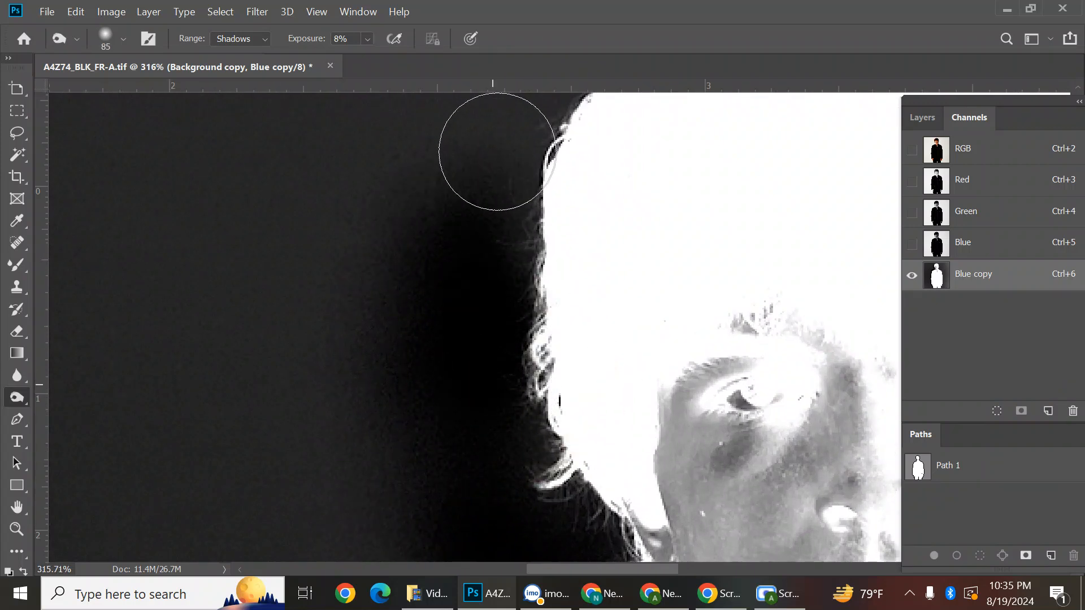
Burn the background around the hair on the image's left side and over the top of the head
drag(496, 150, 471, 283)
mouse_move(460, 354)
mouse_down()
mouse_move(419, 242)
mouse_move(548, 149)
mouse_up()
mouse_move(548, 149)
mouse_down()
mouse_move(400, 256)
mouse_move(523, 189)
mouse_move(487, 135)
mouse_move(424, 196)
mouse_move(460, 197)
mouse_up()
drag(618, 175, 356, 234)
mouse_move(460, 213)
mouse_down()
mouse_move(678, 286)
mouse_move(741, 380)
mouse_move(712, 336)
mouse_up()
Burn the background around the hair, neck and shoulder on the image's right side
drag(737, 442, 547, 196)
mouse_move(556, 156)
mouse_down()
mouse_move(595, 175)
mouse_move(635, 290)
mouse_move(606, 478)
mouse_move(608, 401)
mouse_up()
mouse_move(608, 517)
mouse_down()
mouse_move(605, 203)
mouse_move(494, 428)
mouse_move(609, 479)
mouse_move(464, 205)
mouse_move(517, 382)
mouse_move(954, 395)
mouse_move(662, 376)
mouse_up()
mouse_move(841, 533)
mouse_down()
mouse_move(525, 300)
mouse_move(526, 247)
mouse_move(578, 492)
mouse_up()
scroll(578, 492, down, 4)
Burn the background to black along the jacket sleeve on the image's right side
drag(578, 439, 547, 221)
drag(525, 198, 569, 525)
drag(578, 414, 548, 159)
drag(547, 159, 557, 263)
drag(570, 458, 546, 307)
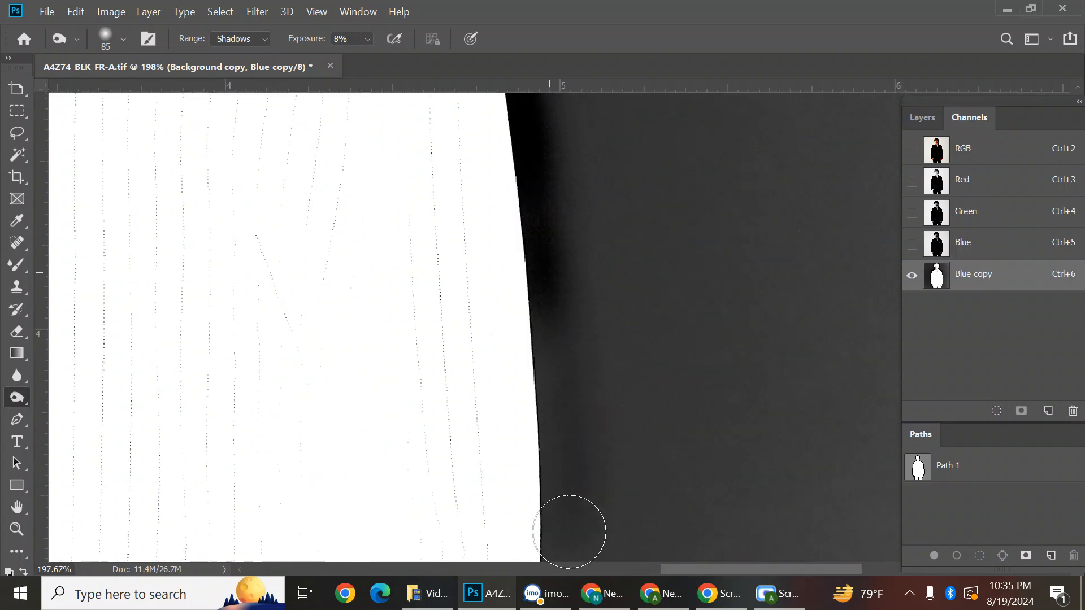
drag(569, 532, 566, 518)
drag(554, 462, 550, 208)
drag(574, 435, 549, 259)
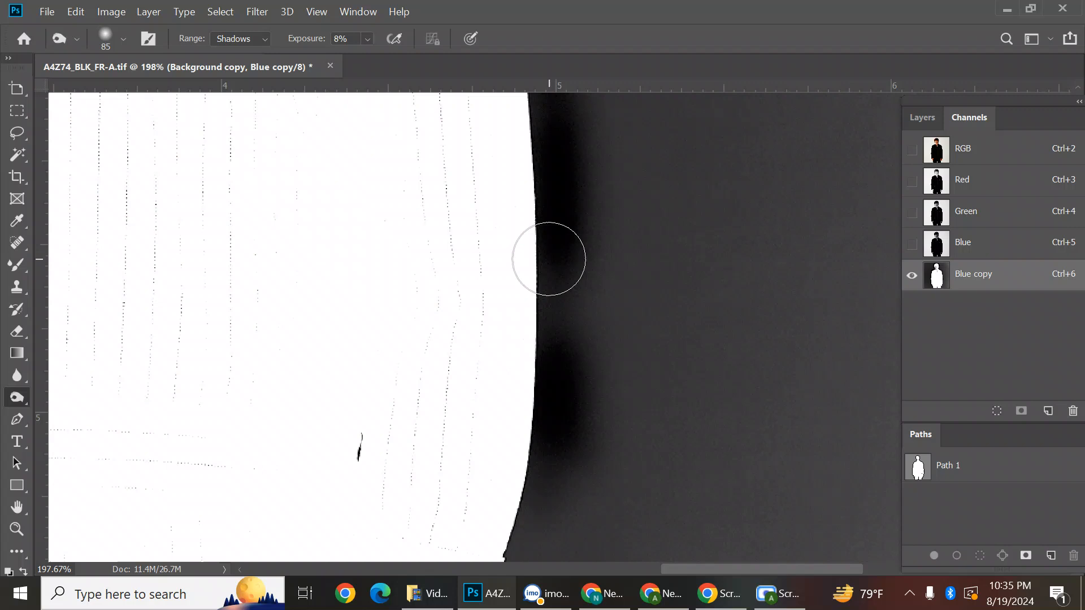
Raise the Burn exposure to 18% and darken the background around the lower sleeve, hand and trouser leg
drag(548, 443, 613, 67)
mouse_move(561, 277)
mouse_down()
mouse_move(544, 319)
mouse_move(593, 125)
mouse_up()
scroll(549, 290, up, 4)
mouse_move(477, 452)
mouse_down()
mouse_move(634, 266)
mouse_move(468, 418)
mouse_move(469, 253)
mouse_move(456, 309)
mouse_move(411, 391)
mouse_move(412, 443)
mouse_move(429, 443)
mouse_up()
scroll(467, 255, down, 5)
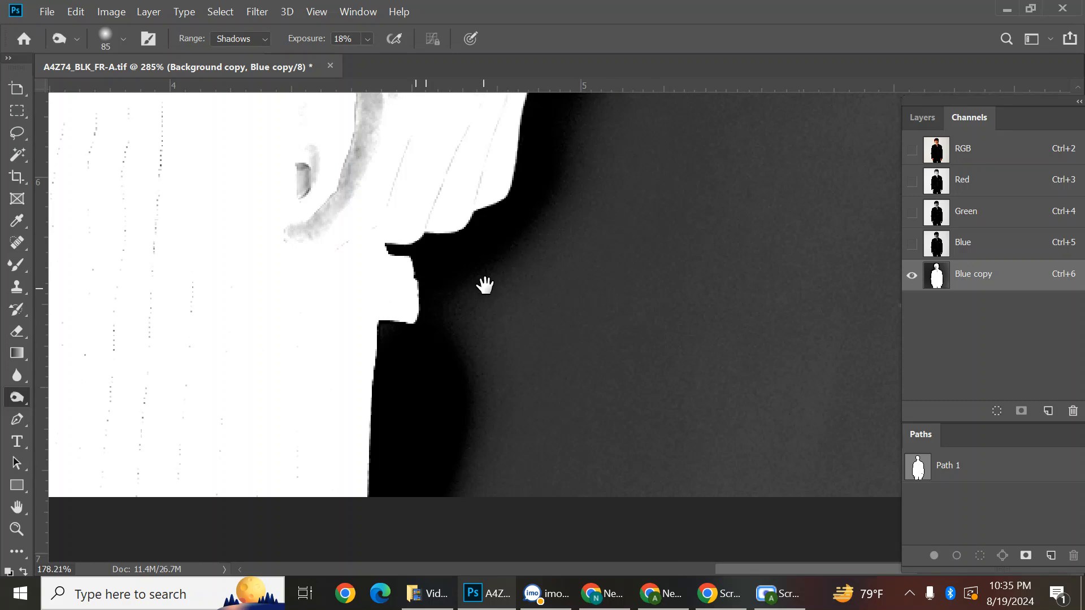
scroll(484, 284, down, 6)
scroll(487, 355, up, 4)
scroll(463, 295, down, 6)
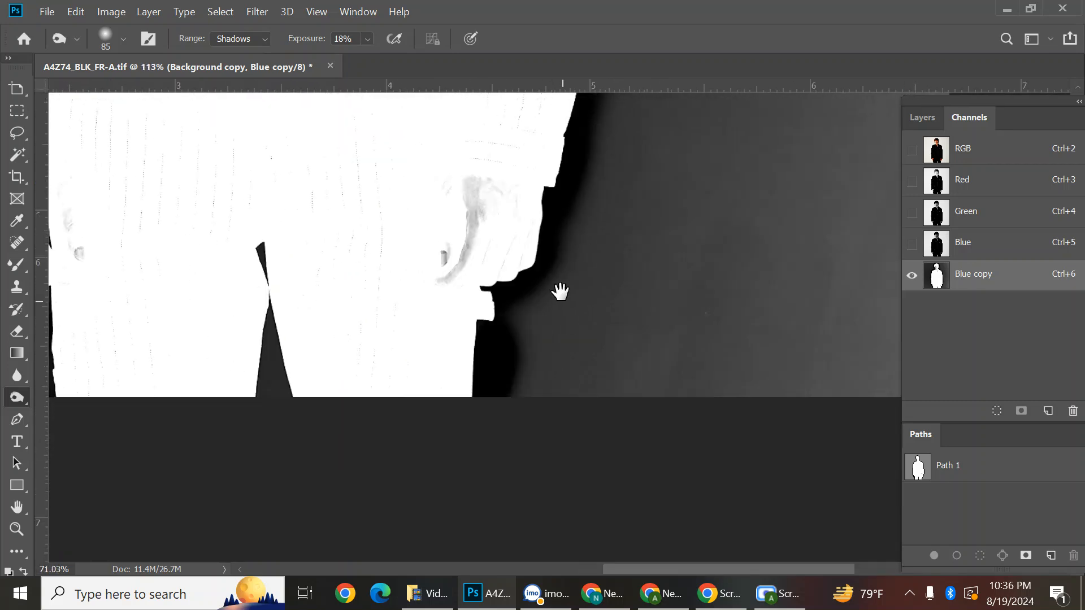
Start a Pen tool path through the burned background below the trouser leg and curve it up beside the hand
drag(604, 379, 574, 479)
scroll(518, 507, up, 3)
mouse_move(518, 507)
mouse_down()
mouse_move(593, 337)
mouse_move(605, 345)
mouse_up()
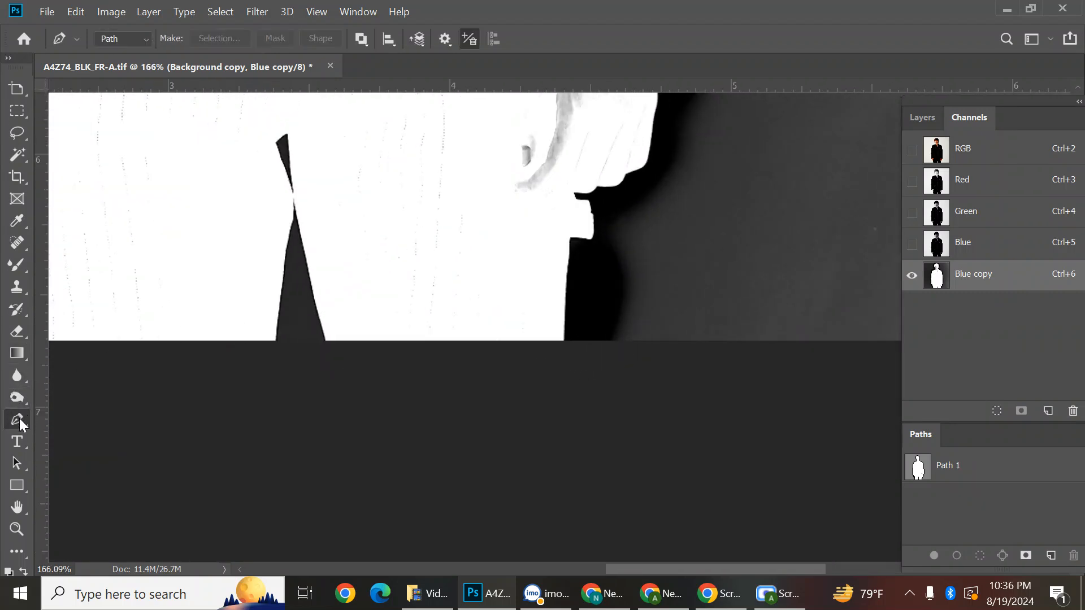
right_click(17, 419)
click(97, 419)
drag(633, 402, 694, 370)
drag(591, 342, 595, 332)
scroll(594, 332, up, 3)
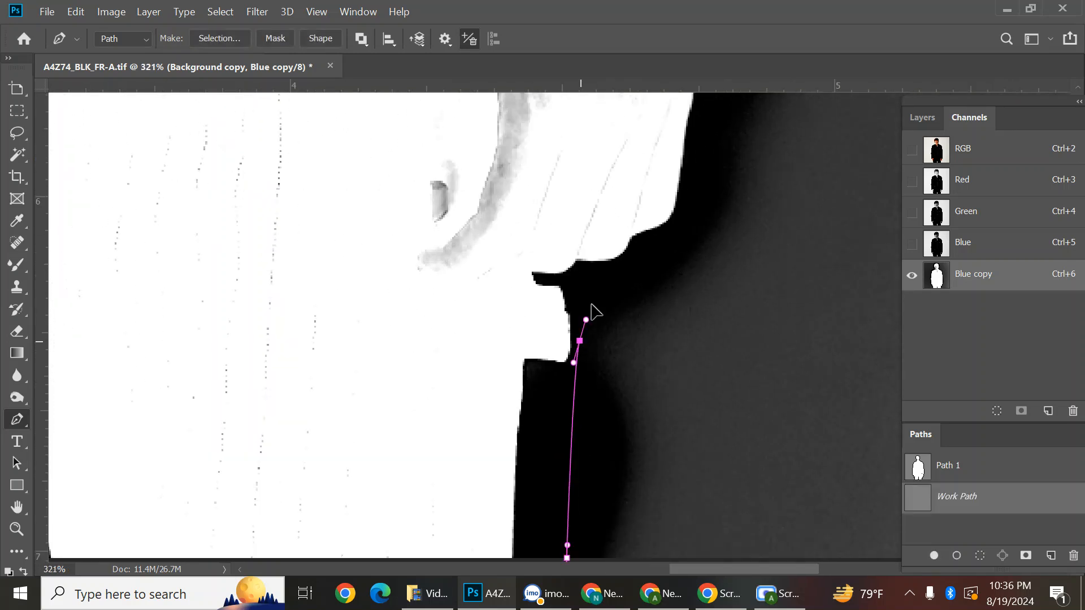
scroll(726, 196, down, 4)
Extend the outline path through the black border up along the sleeve and shoulder on the image's right side
drag(726, 186, 694, 361)
drag(707, 286, 716, 249)
drag(727, 209, 733, 186)
drag(709, 249, 667, 514)
drag(724, 186, 697, 488)
scroll(682, 219, down, 6)
drag(670, 138, 722, 407)
drag(688, 315, 772, 478)
Continue the outline path through the black border around the neck, hair and top of the head
scroll(772, 478, up, 5)
drag(698, 417, 654, 402)
drag(606, 334, 639, 426)
drag(608, 380, 622, 317)
drag(644, 177, 669, 425)
drag(666, 347, 650, 279)
drag(567, 238, 618, 301)
drag(411, 355, 529, 269)
Carry the outline path from the hair over the shoulder and down the sleeve on the image's left side
drag(455, 486, 514, 204)
drag(507, 255, 543, 204)
mouse_move(339, 427)
mouse_down()
mouse_move(531, 203)
mouse_move(552, 119)
mouse_up()
drag(524, 293, 485, 449)
scroll(486, 429, down, 3)
drag(477, 531, 533, 211)
drag(521, 281, 528, 361)
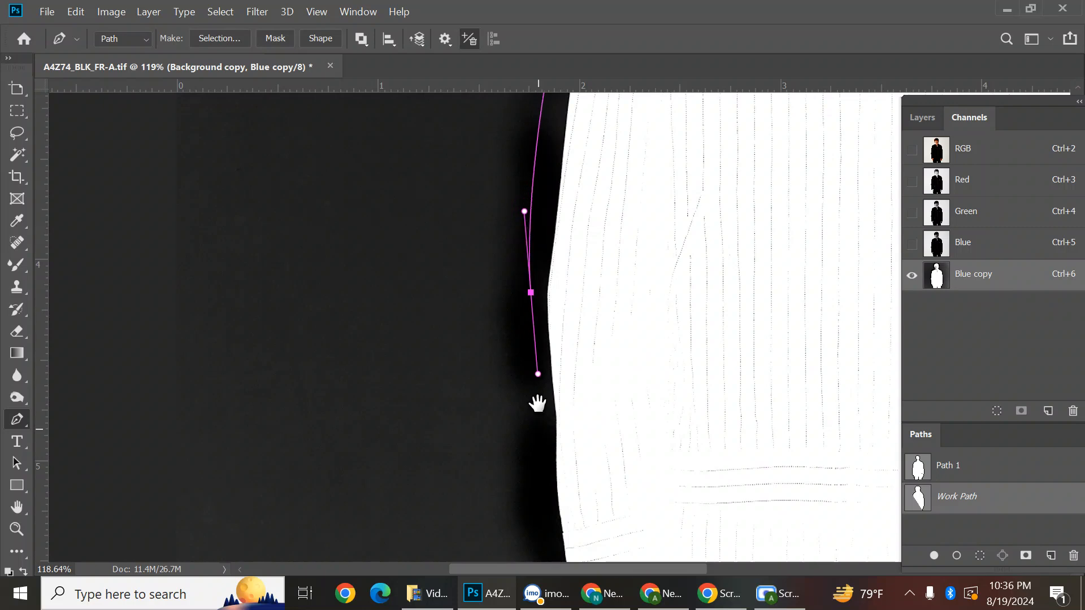
Finish the outline path past the lower sleeve and hand and below the image's bottom edge
drag(537, 404, 517, 99)
drag(525, 242, 538, 298)
drag(564, 377, 525, 204)
scroll(600, 352, down, 8)
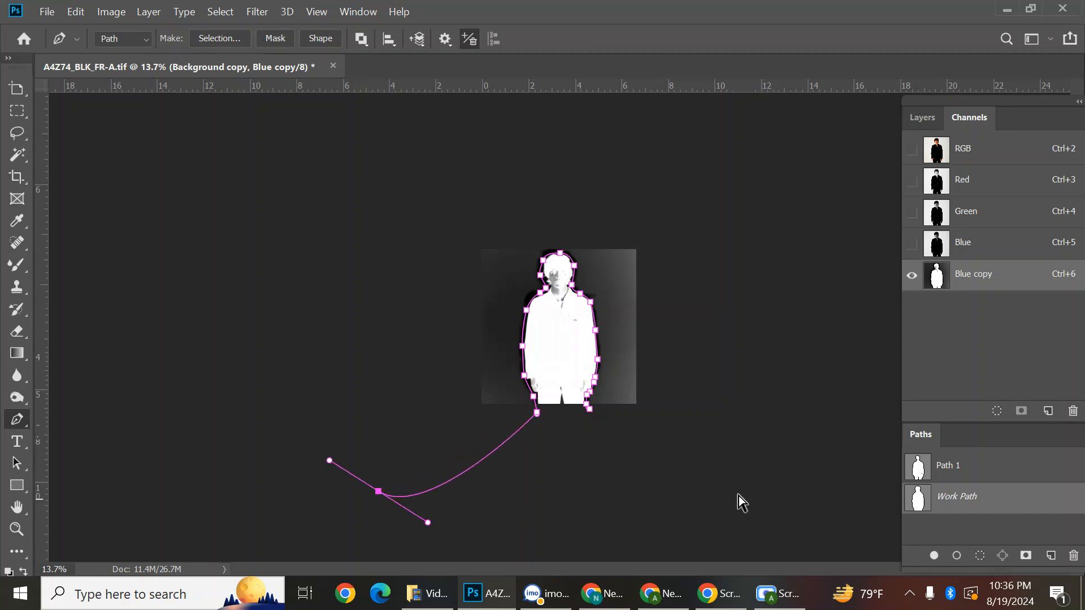
Convert the outline path around the figure into a selection
key(ctrl+Return)
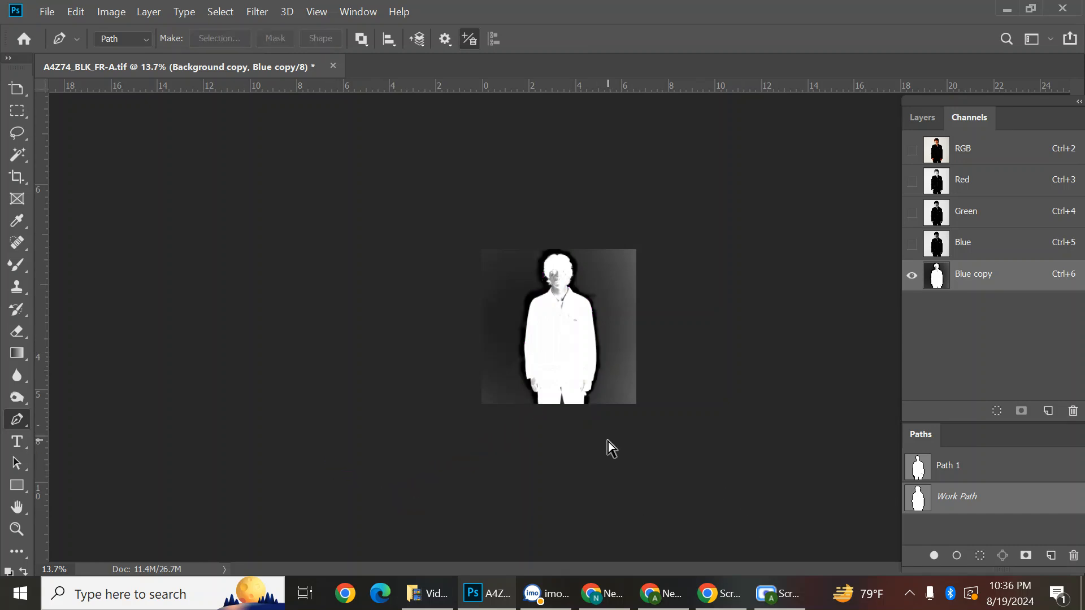
scroll(562, 316, up, 5)
scroll(565, 310, down, 1)
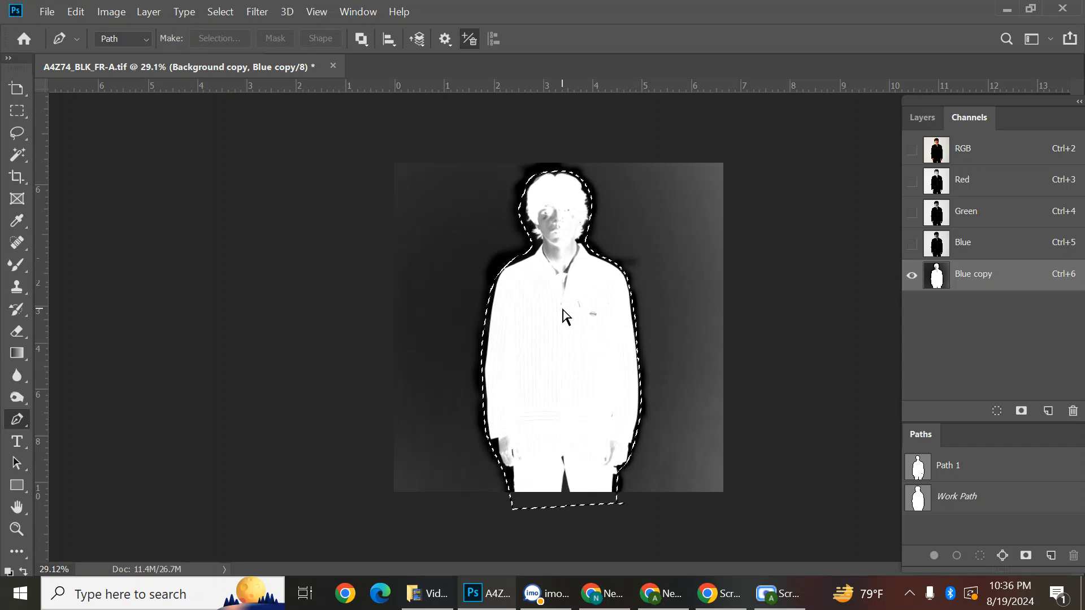
Invert the selection to the outer background and fill it with black
scroll(630, 249, up, 2)
scroll(634, 249, down, 2)
scroll(783, 335, up, 1)
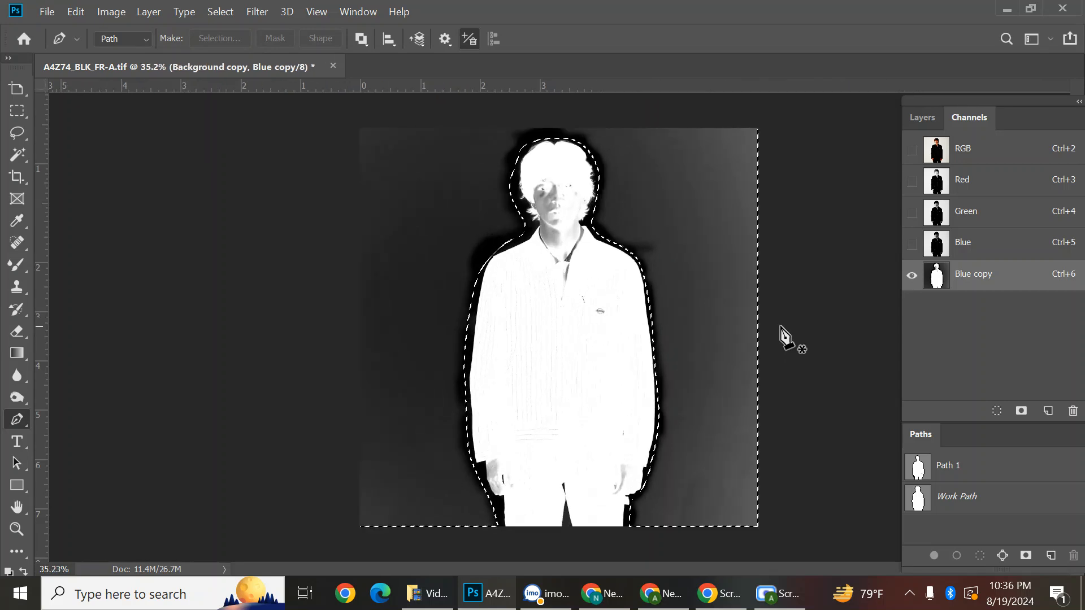
scroll(780, 327, down, 1)
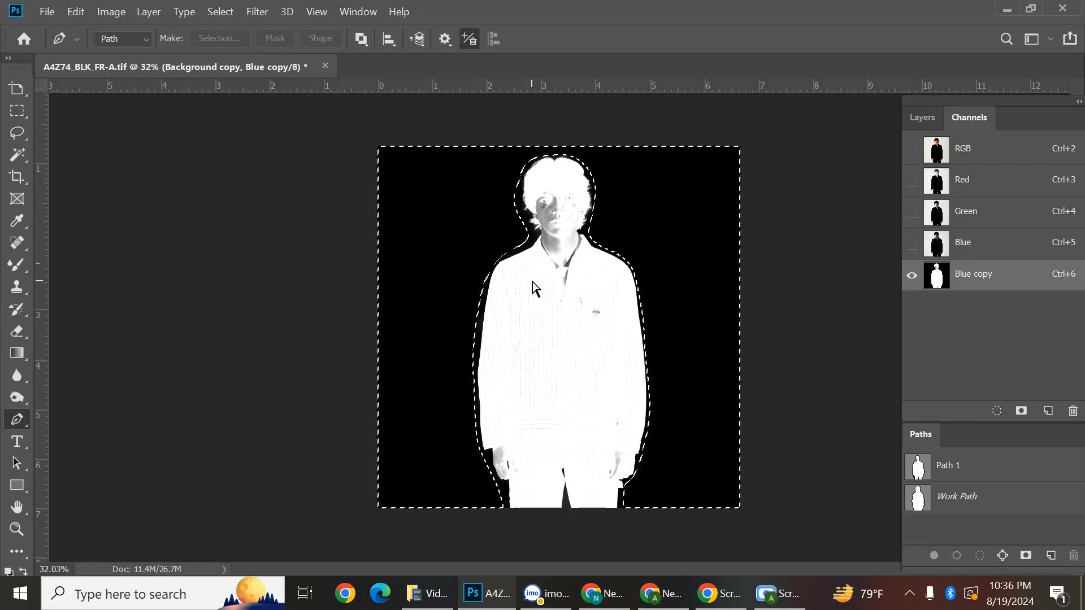
Deselect the filled background area
scroll(510, 441, up, 10)
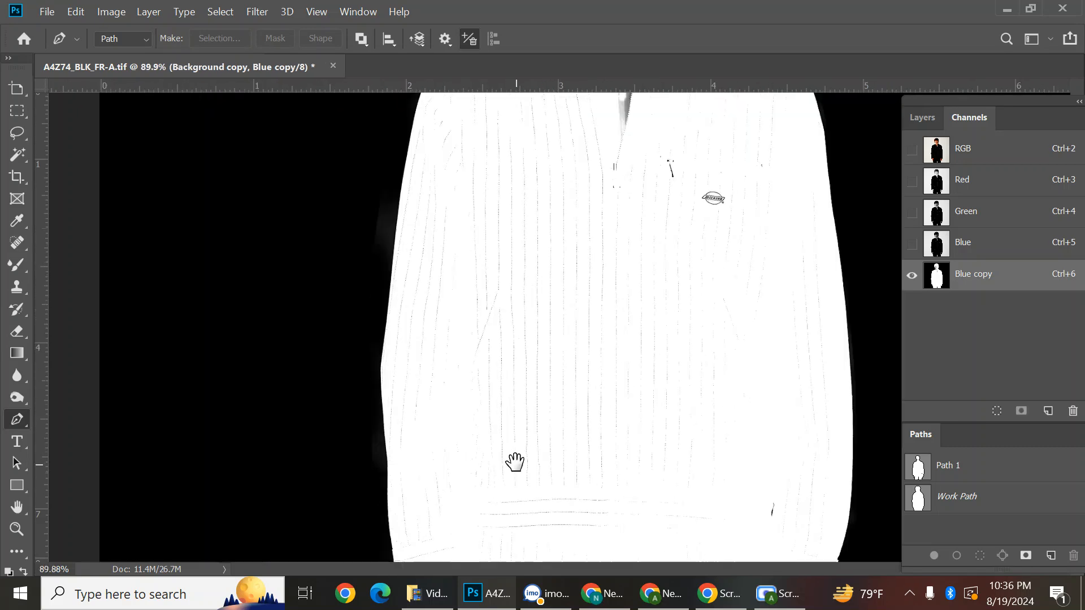
drag(516, 463, 571, 145)
drag(518, 408, 501, 320)
scroll(501, 320, up, 10)
scroll(588, 417, down, 3)
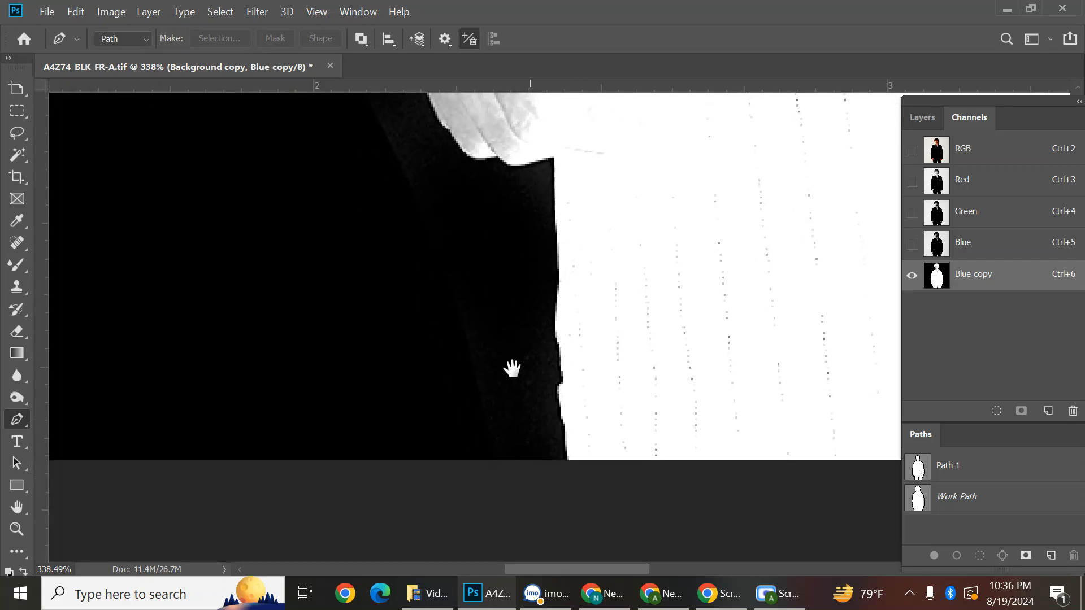
Burn the leftover grey background beside the trouser leg and hand with Shadows range at 18% exposure
drag(17, 397, 55, 411)
click(90, 416)
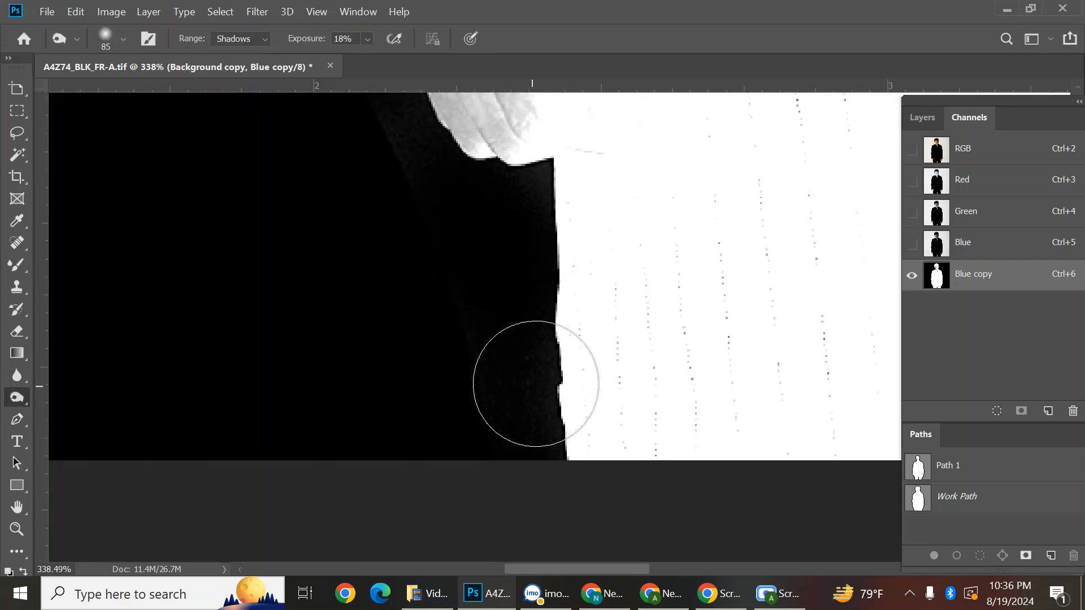
scroll(556, 365, down, 5)
drag(480, 141, 523, 320)
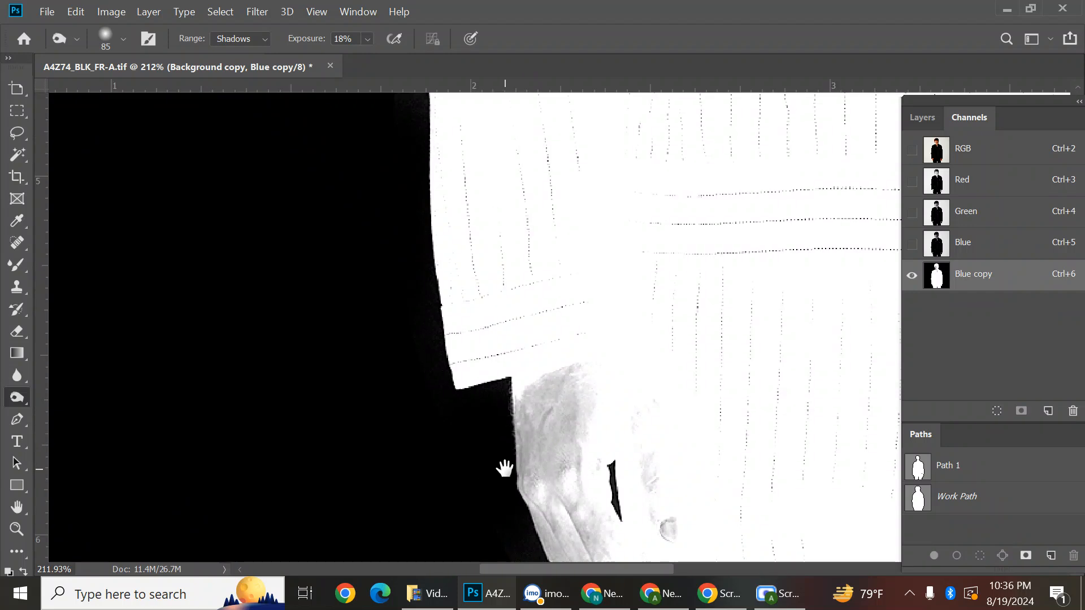
drag(504, 470, 496, 292)
scroll(520, 424, down, 3)
drag(525, 130, 571, 328)
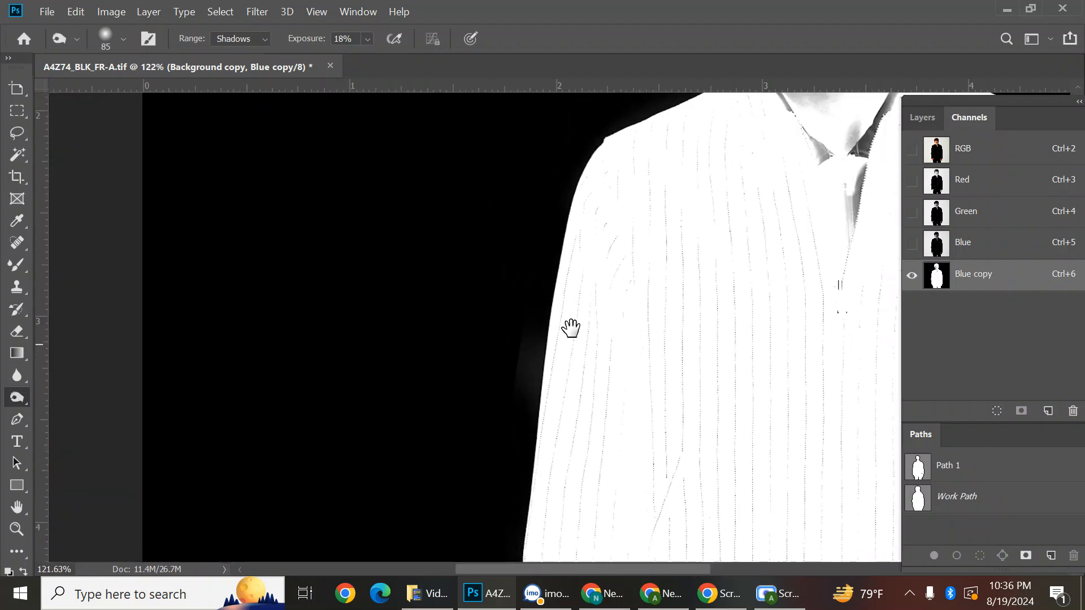
Burn the leftover grey patches in the background around the jacket shoulders and upper sleeves
drag(610, 126, 581, 344)
drag(525, 508, 620, 322)
mouse_move(646, 163)
mouse_down()
mouse_move(620, 329)
mouse_move(651, 361)
mouse_up()
drag(756, 206, 707, 264)
drag(881, 381, 736, 192)
scroll(659, 290, up, 4)
scroll(659, 315, down, 4)
Burn the remaining background down the sleeve and in the gap between the trouser legs to solid black
drag(775, 469, 594, 93)
drag(668, 460, 675, 269)
drag(647, 556, 645, 372)
mouse_move(415, 461)
mouse_down()
mouse_move(564, 358)
mouse_move(559, 334)
mouse_up()
scroll(562, 389, up, 8)
drag(550, 259, 554, 323)
mouse_move(518, 355)
mouse_down()
mouse_move(542, 467)
mouse_move(523, 480)
mouse_up()
scroll(483, 314, down, 10)
drag(591, 295, 600, 556)
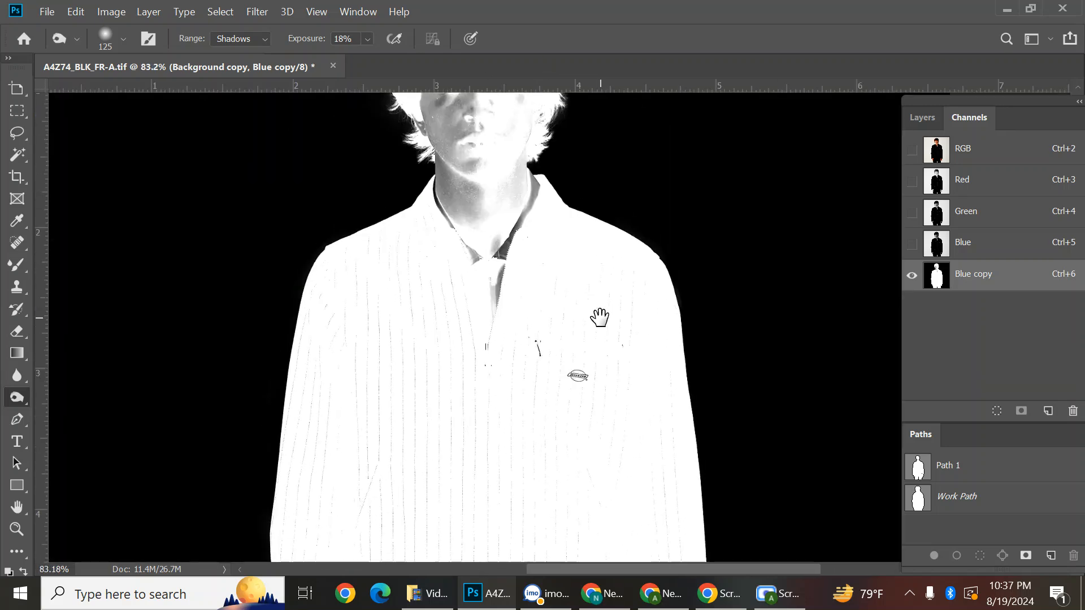
Start a new Pen path at the collar tip and run it up the neck edge to the hair
scroll(576, 316, down, 3)
scroll(528, 368, up, 7)
scroll(559, 348, down, 3)
drag(574, 338, 576, 375)
scroll(569, 418, up, 8)
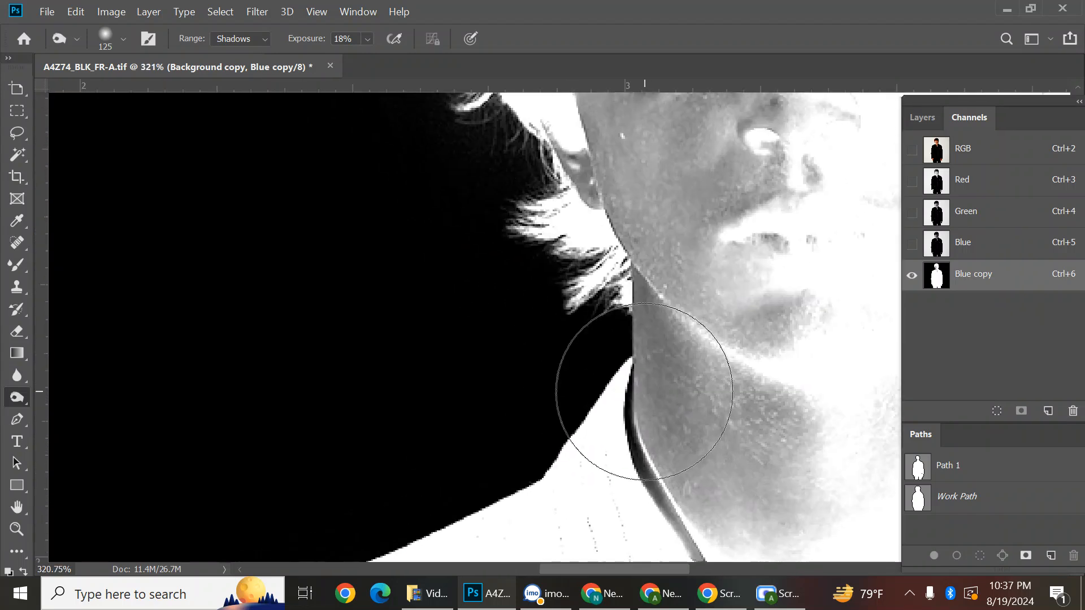
key(p)
scroll(635, 387, up, 8)
click(605, 371)
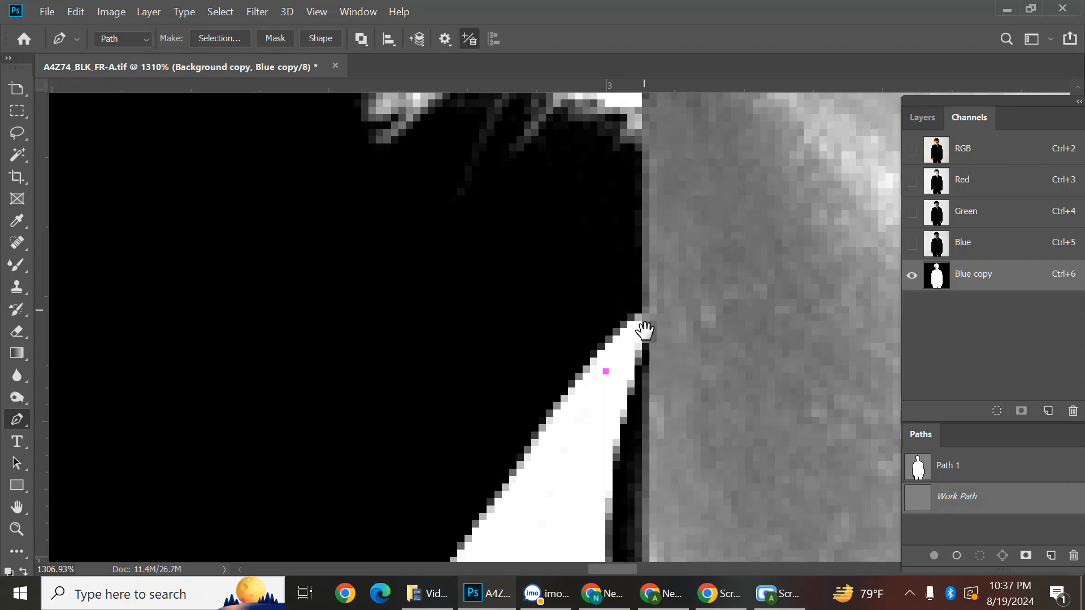
drag(644, 331, 650, 373)
click(647, 352)
drag(648, 172, 651, 321)
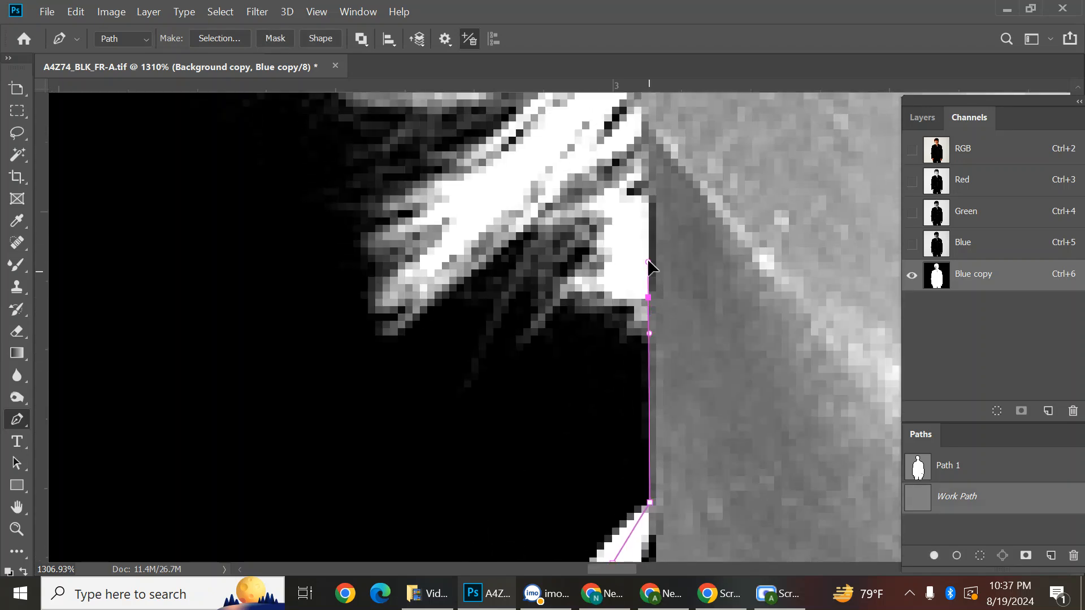
Extend the path along the jaw edge and past the ear, leaving the loose hair strands outside it
scroll(647, 261, down, 5)
scroll(652, 259, up, 4)
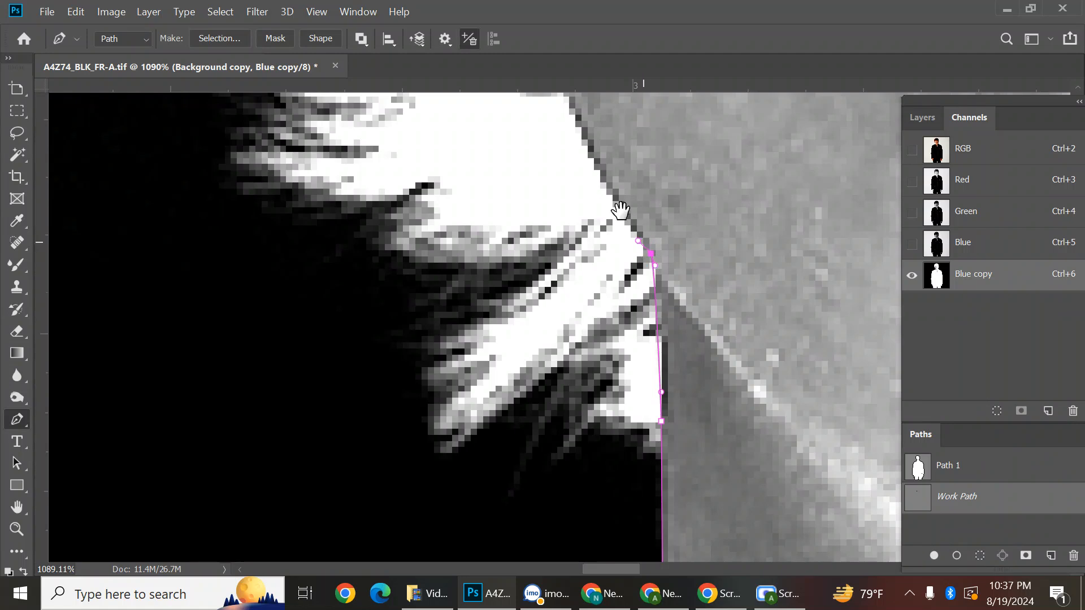
drag(620, 210, 655, 347)
scroll(650, 339, down, 5)
drag(560, 230, 601, 318)
drag(586, 307, 579, 287)
drag(558, 229, 596, 317)
scroll(549, 226, down, 11)
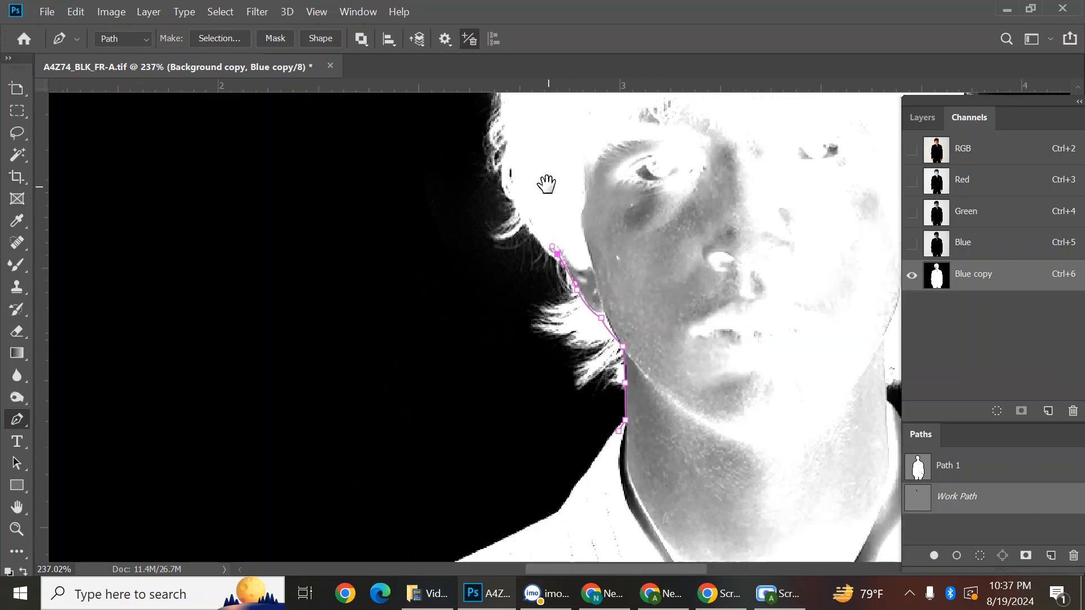
Curve the path inside the hair over the top of the head to the opposite side of the face
drag(547, 184, 557, 292)
drag(564, 213, 574, 184)
drag(717, 139, 742, 145)
scroll(645, 160, down, 1)
drag(645, 160, 304, 184)
drag(453, 163, 549, 246)
scroll(548, 252, up, 10)
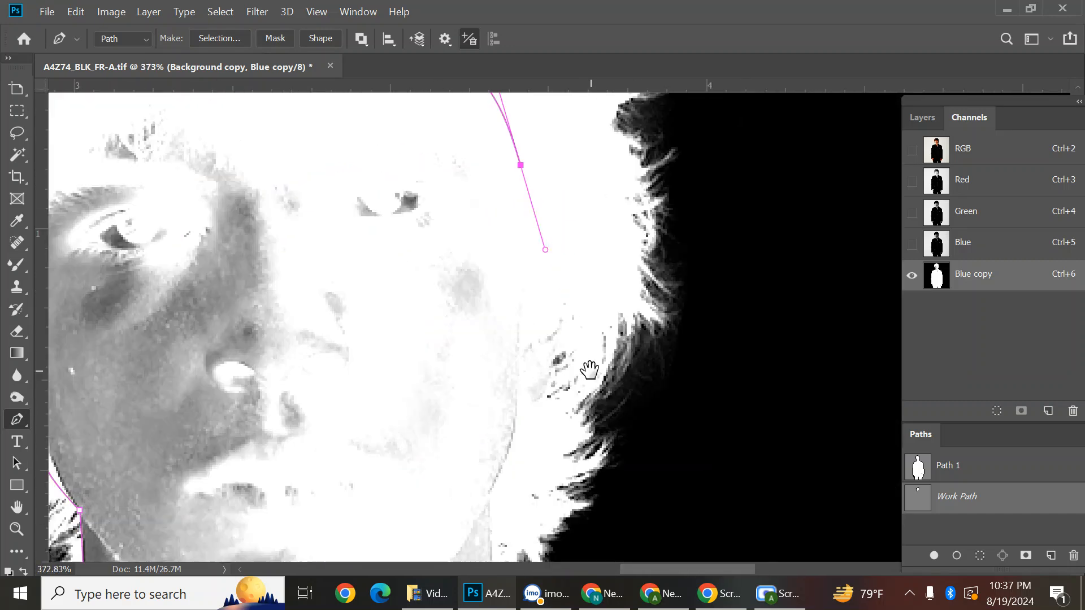
Bring the path down inside the hair on the image's right side, past the neck, to the collar
drag(588, 368, 588, 257)
drag(565, 389, 584, 271)
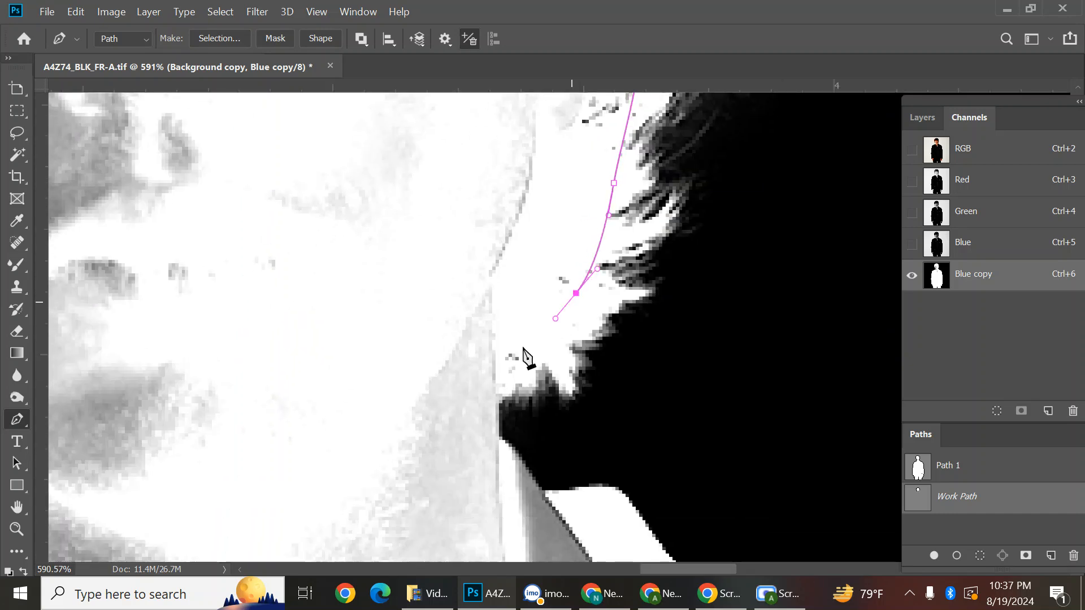
drag(525, 357, 538, 252)
scroll(536, 247, up, 3)
click(535, 303)
drag(554, 302, 502, 214)
scroll(614, 339, down, 10)
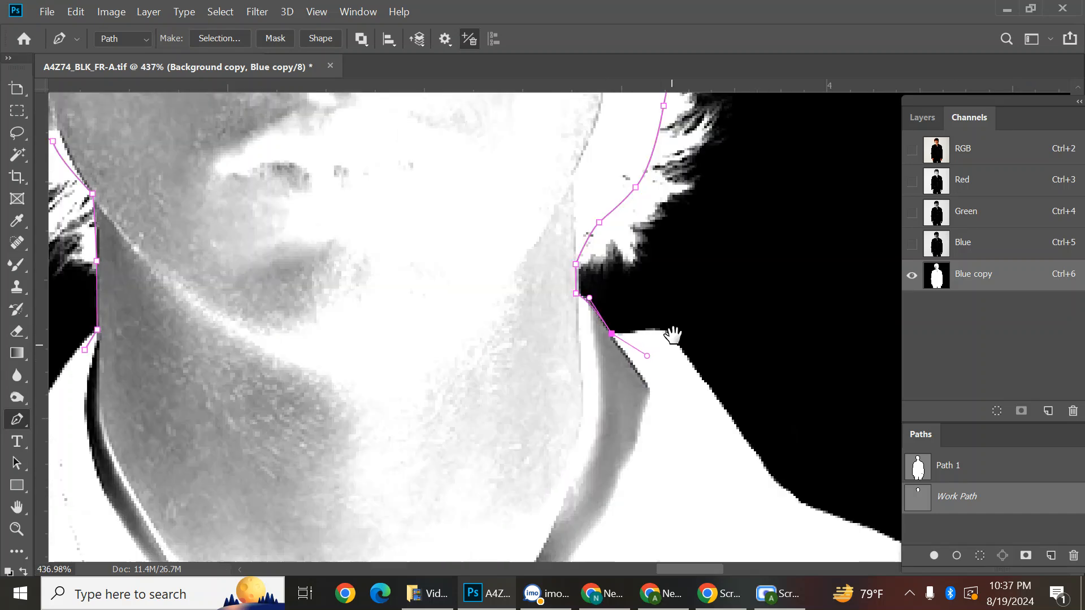
Extend the path from the collar across the inside of the shoulder to the upper sleeve
drag(647, 226, 618, 141)
scroll(649, 147, up, 3)
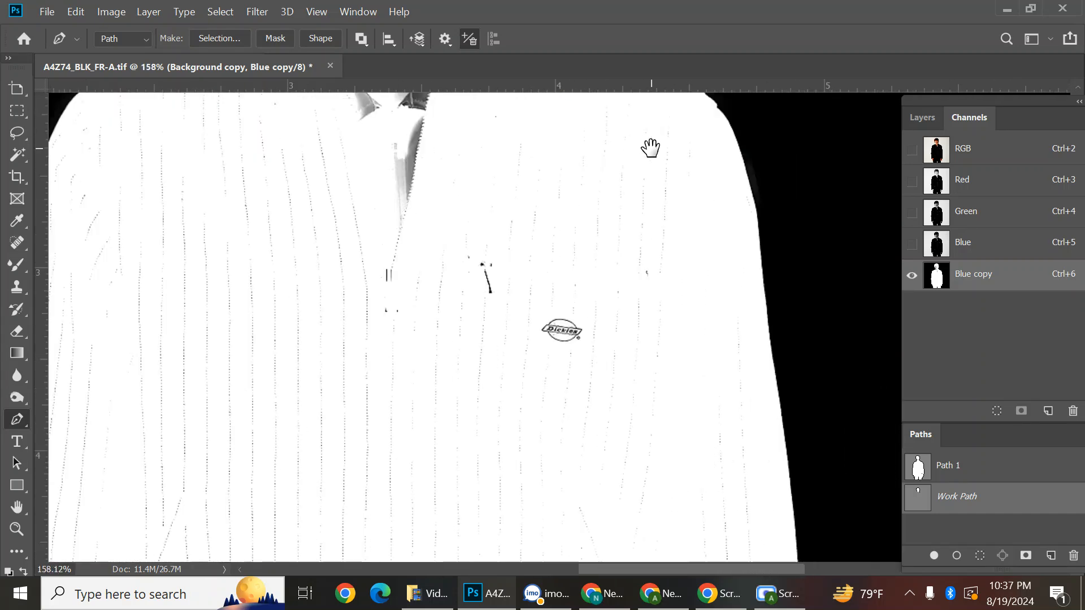
drag(662, 102, 609, 255)
scroll(688, 467, down, 3)
drag(690, 469, 711, 134)
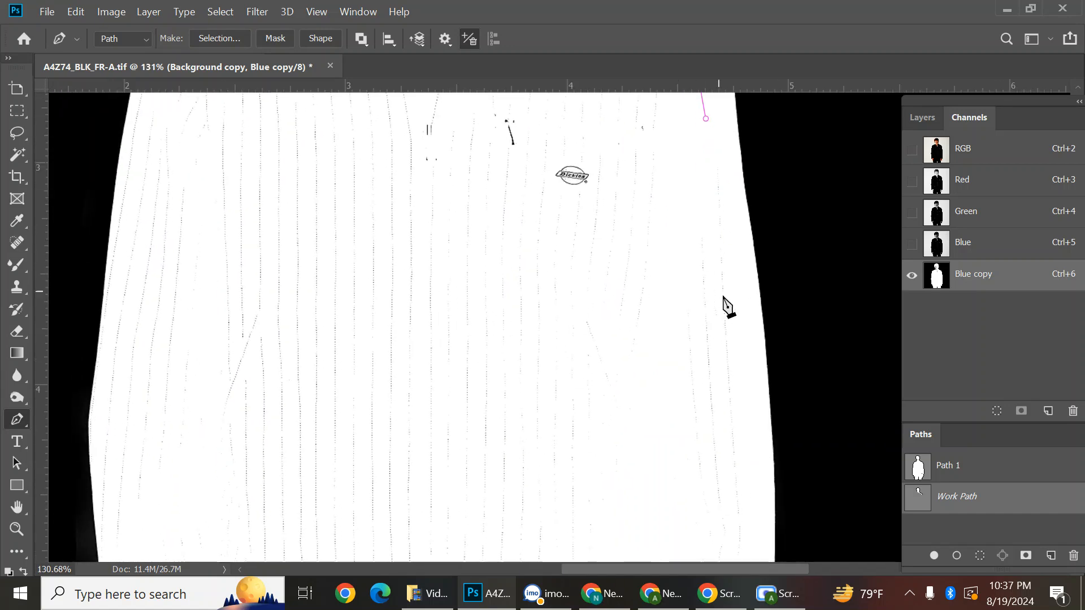
Extend the path down the inside of the sleeve on the image's right side and past the inside of the hand
drag(746, 506, 759, 494)
drag(726, 531, 732, 173)
drag(751, 276, 732, 350)
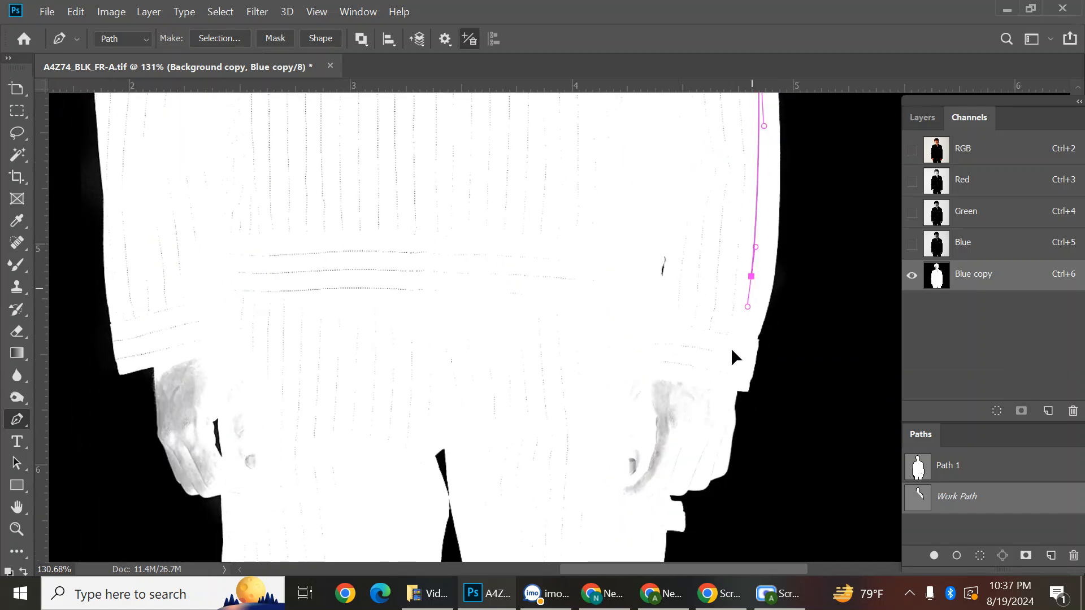
drag(702, 406, 714, 246)
scroll(714, 252, up, 4)
drag(654, 380, 597, 423)
drag(577, 458, 541, 509)
scroll(533, 461, down, 3)
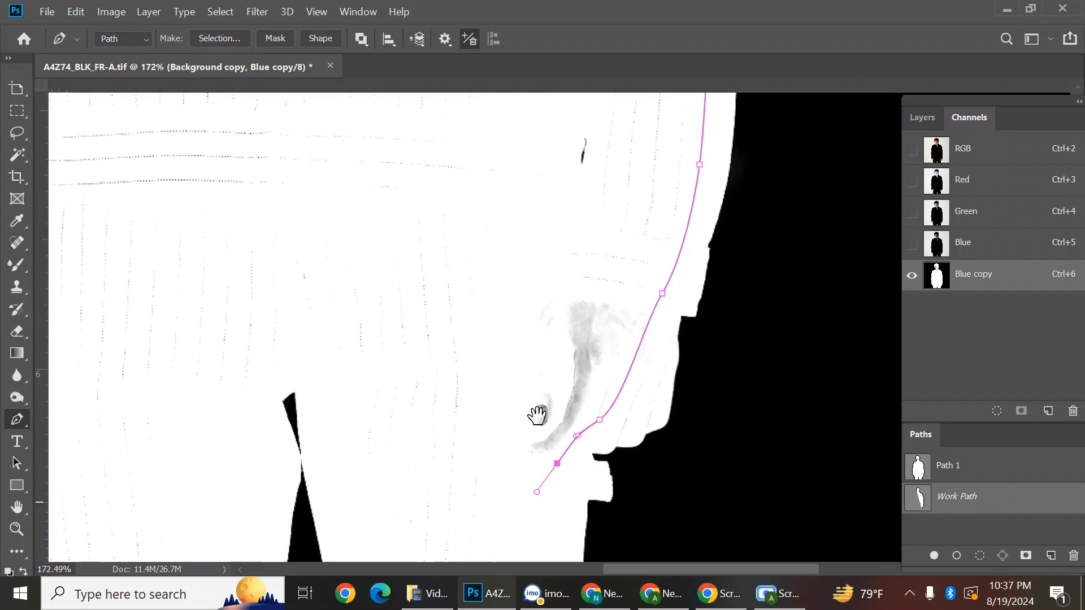
Carry the path across the adjoining trouser leg and curve it around the gap between the legs
drag(537, 416, 674, 224)
drag(630, 364, 556, 409)
drag(401, 279, 380, 329)
drag(339, 385, 323, 427)
drag(204, 463, 390, 428)
scroll(448, 444, up, 4)
drag(387, 151, 418, 326)
Loop the path below the canvas's lower edge and bring it up the outside of the other leg
scroll(405, 332, up, 8)
click(404, 318)
scroll(404, 279, down, 9)
drag(426, 223, 438, 363)
drag(423, 301, 421, 251)
scroll(422, 219, down, 5)
Curve the path around the dark gap between hand and trousers, leaving it outside, and down to the fingertips
drag(416, 209, 616, 398)
scroll(569, 403, up, 8)
drag(620, 441, 571, 243)
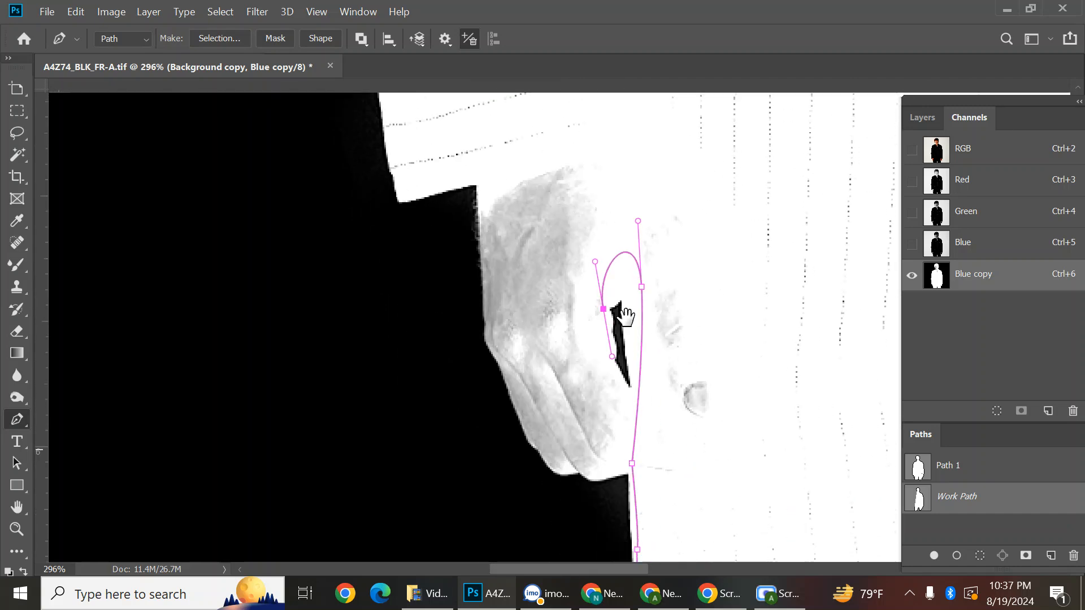
scroll(605, 363, up, 8)
click(519, 444)
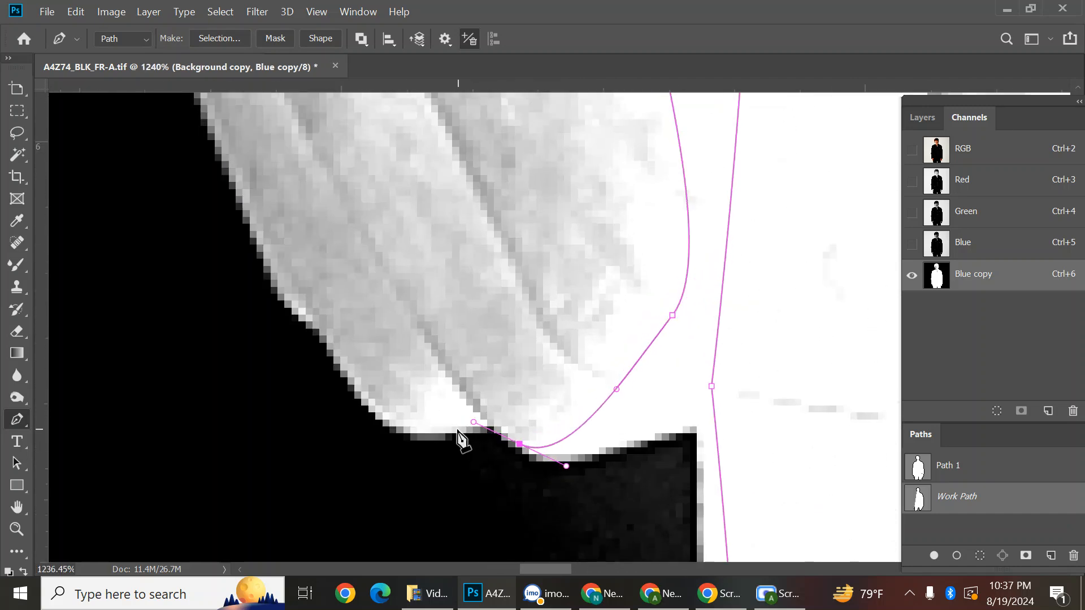
Trace the path closely along the fingertips and the outer edge of the hand up to the jacket cuff
drag(415, 435, 408, 437)
drag(391, 417, 452, 430)
scroll(376, 351, up, 3)
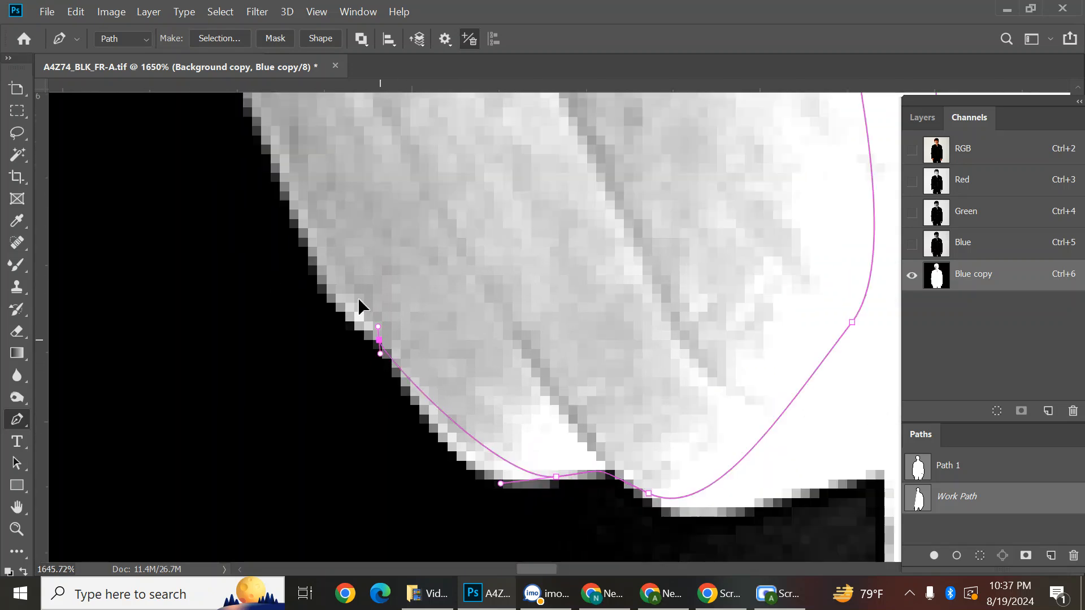
drag(300, 247, 364, 291)
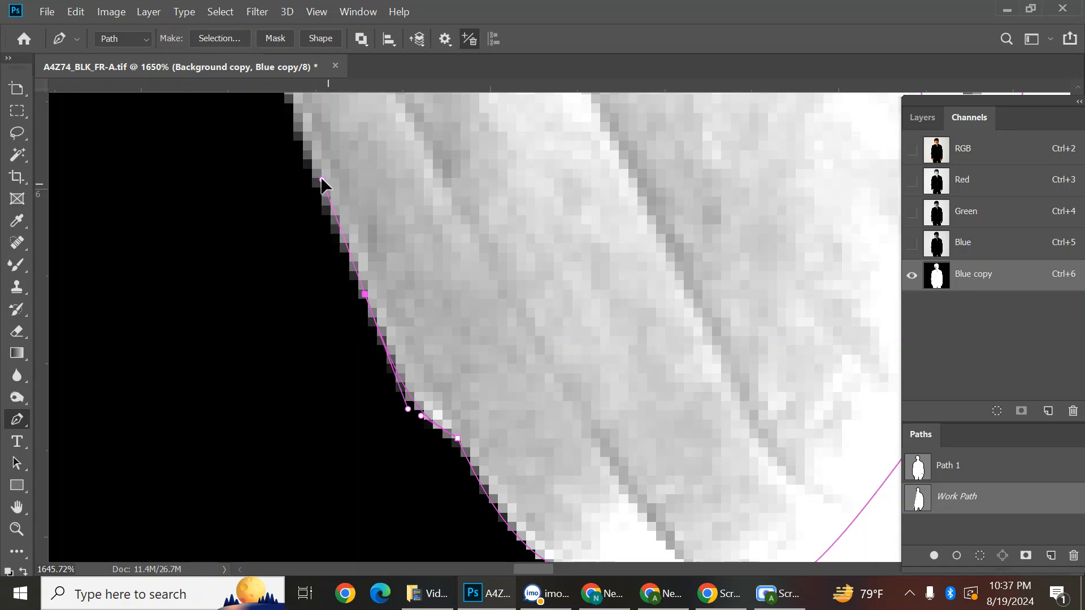
scroll(321, 177, down, 5)
scroll(420, 316, up, 6)
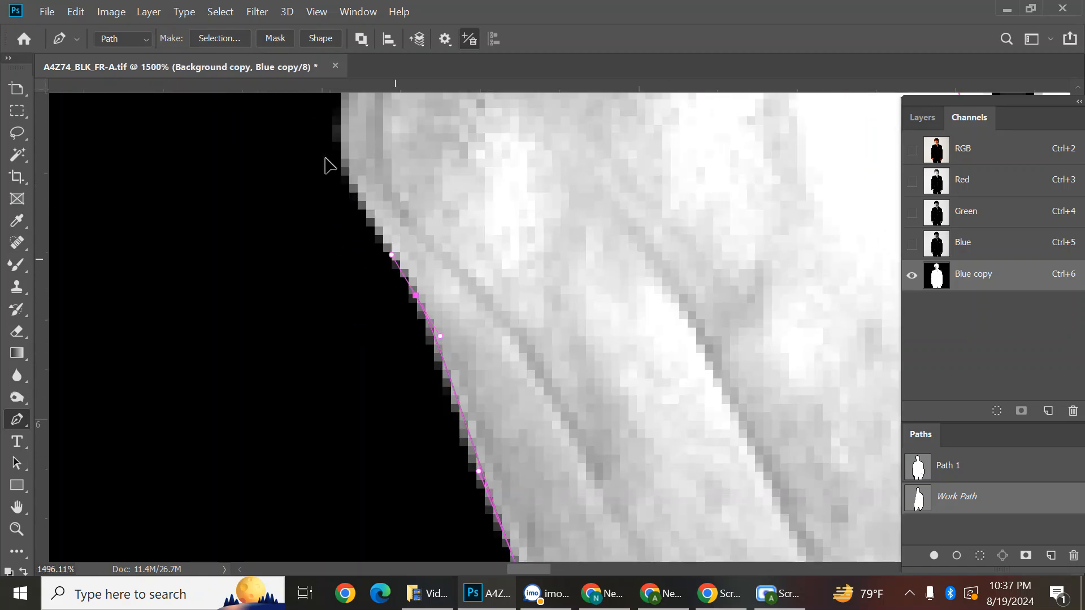
drag(326, 159, 396, 274)
scroll(443, 350, down, 4)
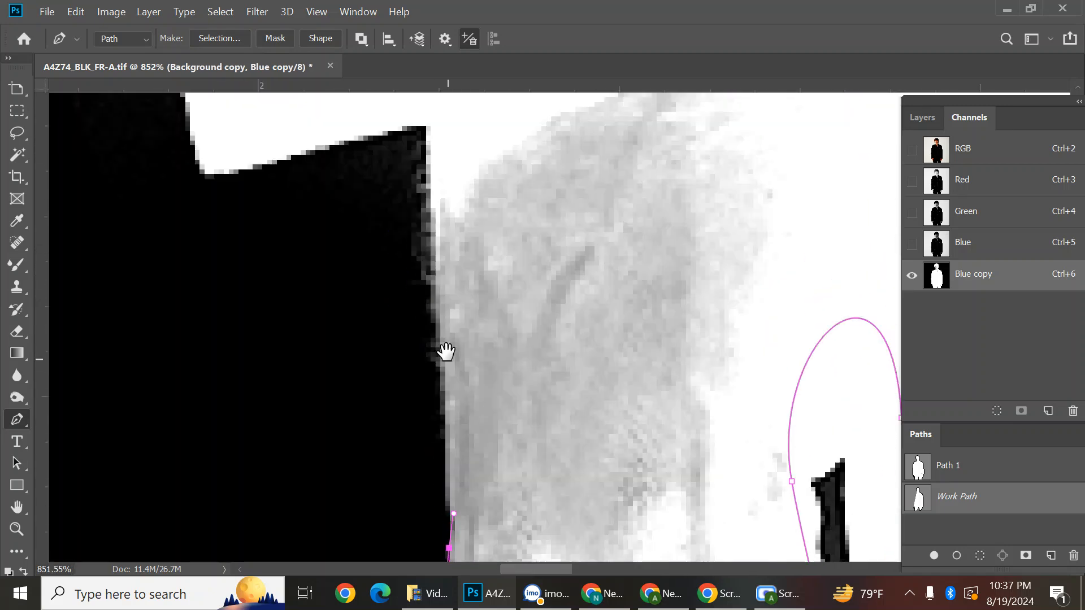
scroll(438, 198, down, 8)
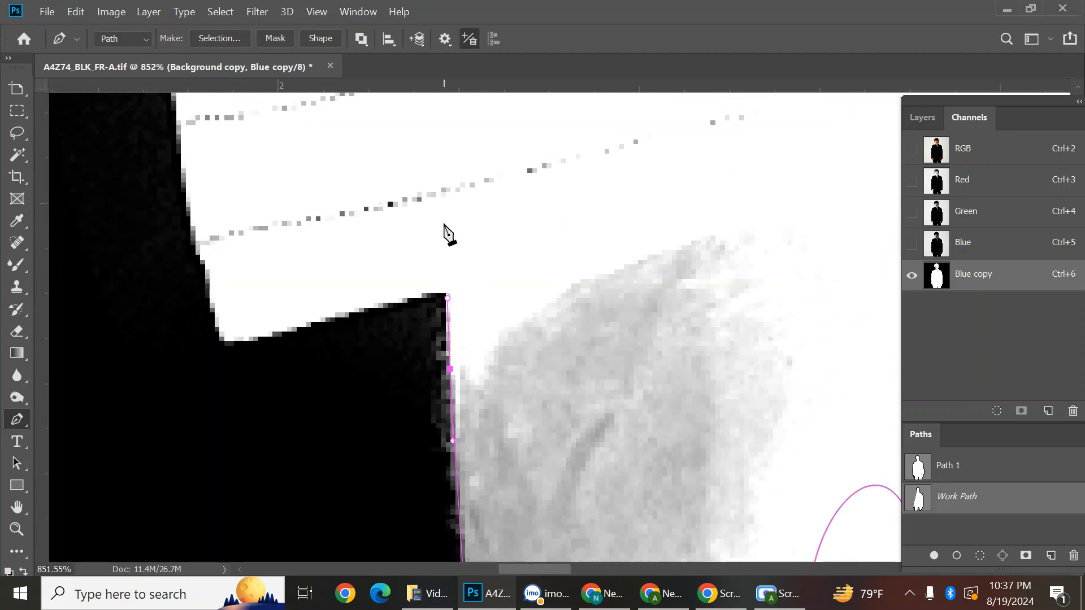
Route the path around the inside of the cuff and onto the lower outer edge of the sleeve
scroll(556, 286, down, 2)
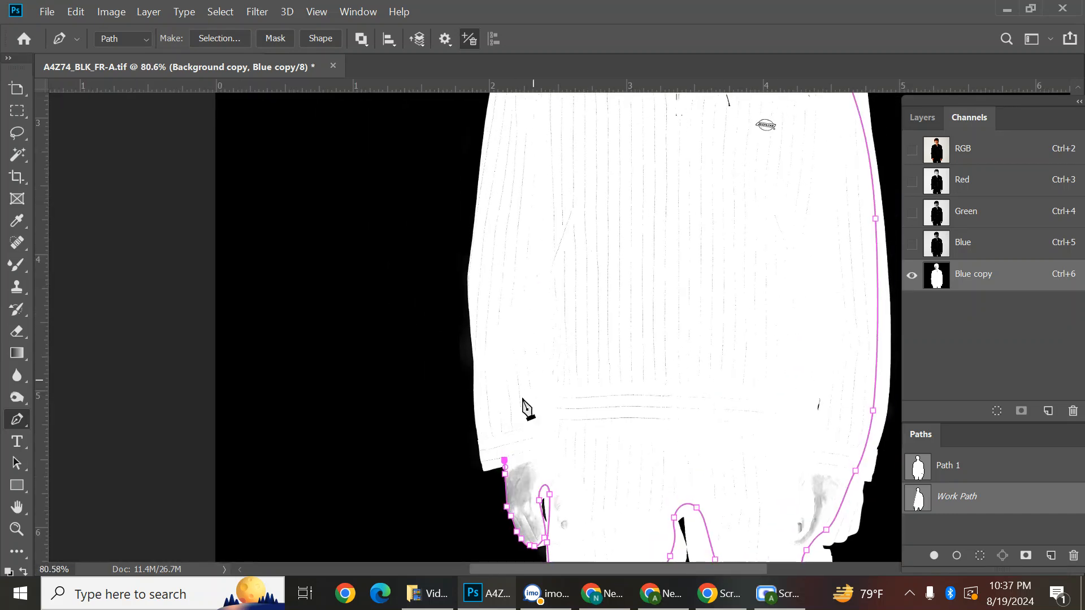
scroll(520, 406, up, 10)
click(513, 350)
drag(501, 265, 521, 365)
drag(497, 237, 496, 226)
scroll(498, 226, down, 4)
drag(519, 169, 537, 445)
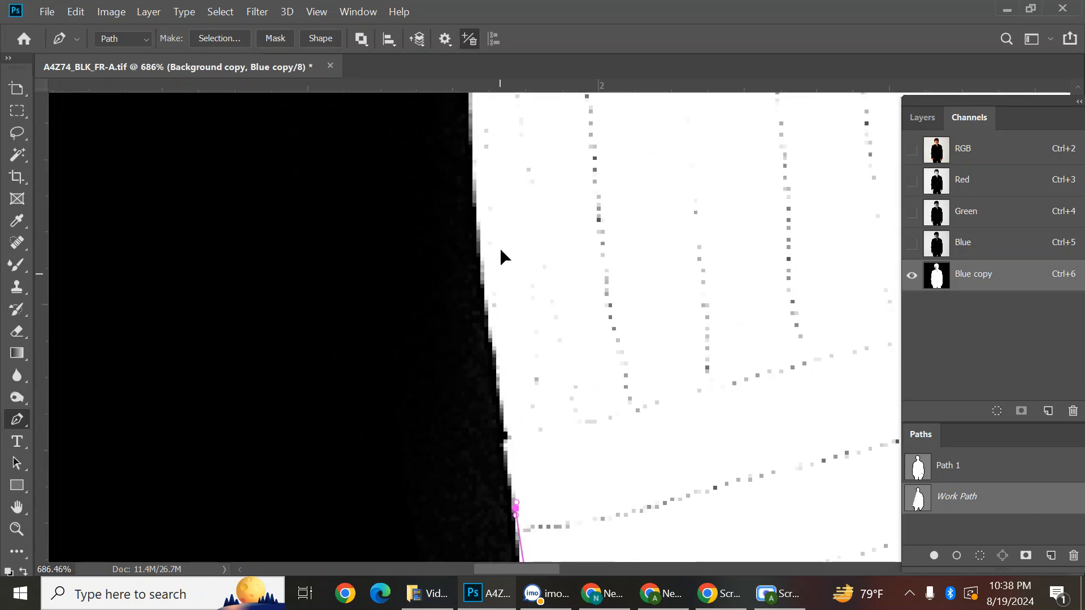
Continue the path up the outer sleeve edge on the image's left side, past the elbow
scroll(500, 257, down, 3)
drag(535, 181, 537, 358)
click(512, 271)
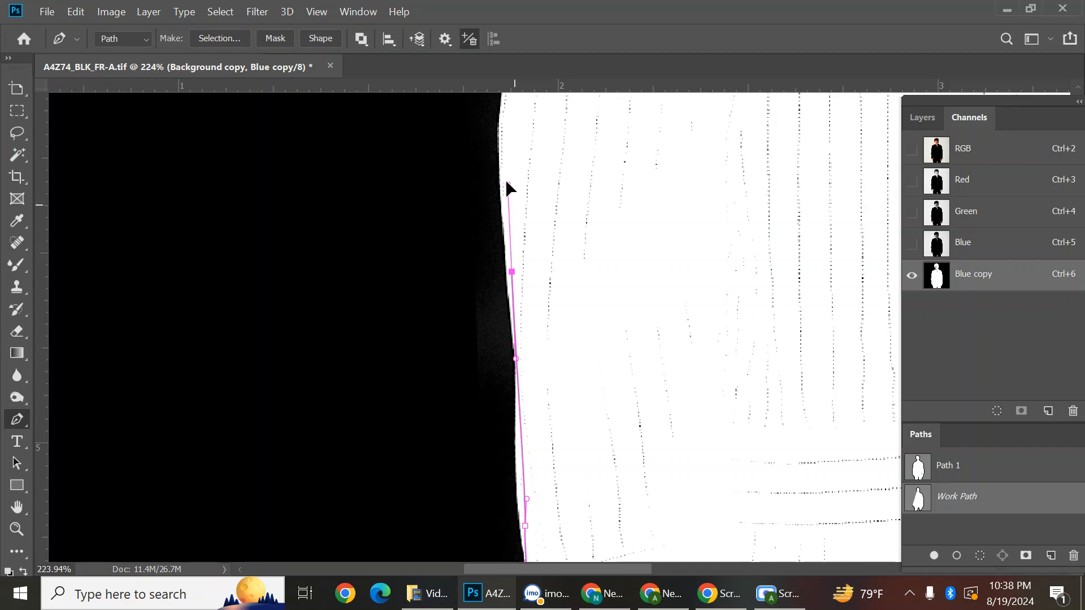
scroll(507, 187, down, 2)
scroll(485, 477, up, 6)
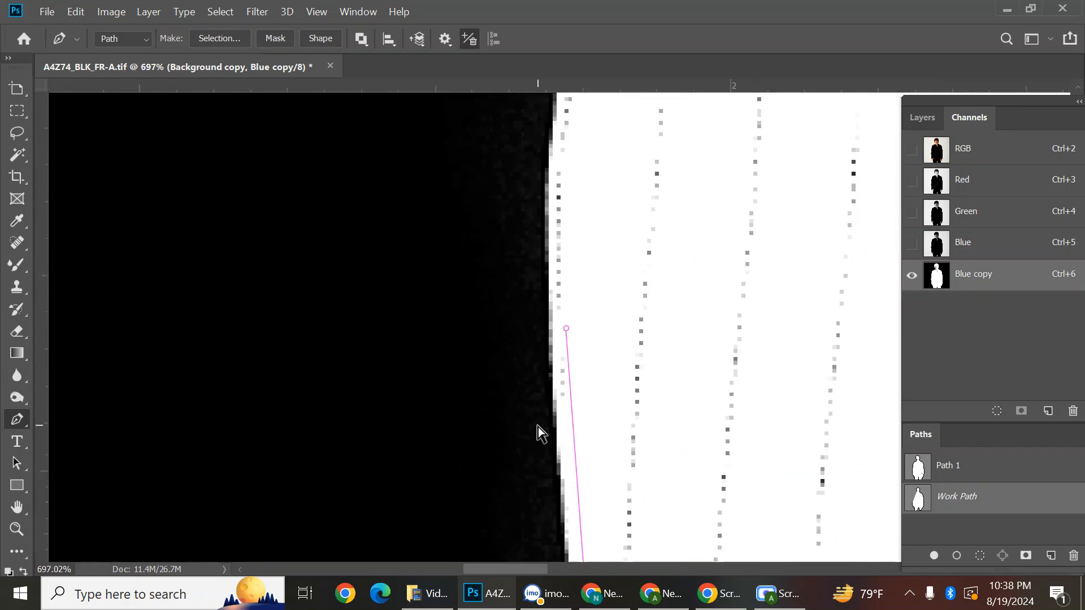
scroll(546, 237, down, 2)
drag(562, 164, 573, 384)
scroll(572, 333, up, 1)
scroll(619, 150, down, 3)
drag(619, 149, 659, 348)
scroll(635, 341, up, 2)
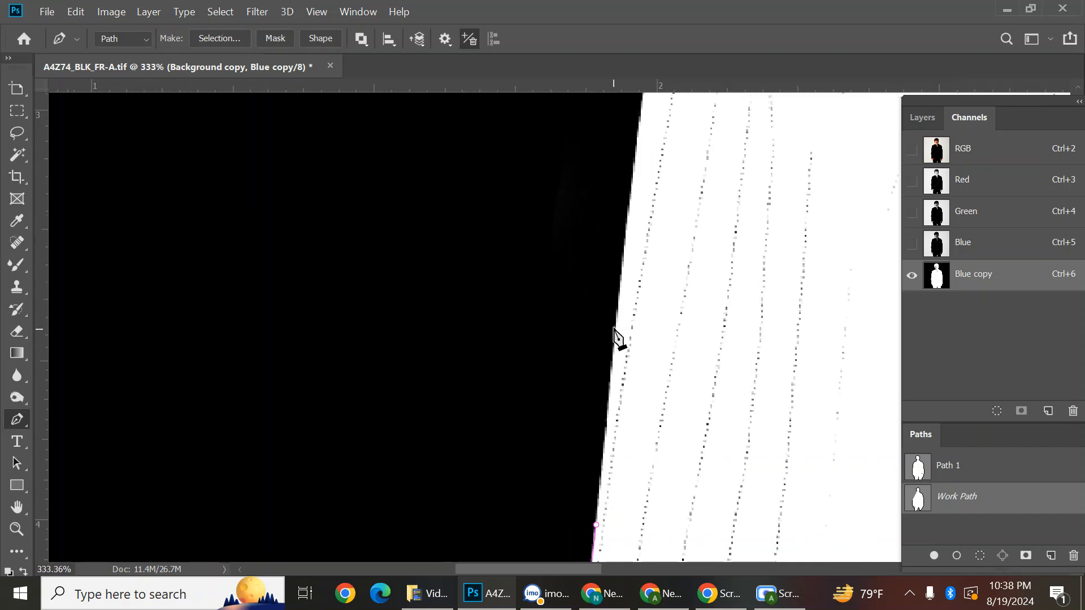
Extend the path along the upper sleeve, just inside its edge, to the start of the shoulder curve
scroll(660, 254, down, 2)
drag(681, 276, 659, 468)
scroll(670, 264, up, 2)
drag(656, 218, 681, 140)
drag(646, 194, 610, 344)
scroll(593, 311, up, 2)
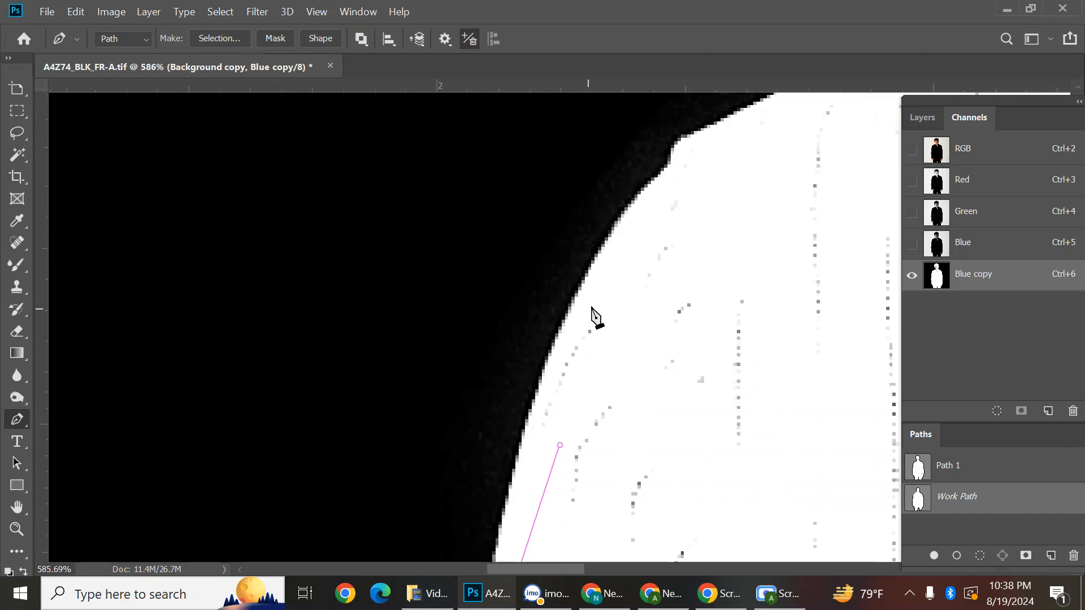
Curve the path over the shoulder and up the collar, and close it at its starting point by the neck
drag(627, 236, 310, 460)
drag(590, 275, 467, 308)
drag(705, 223, 572, 301)
drag(559, 254, 605, 214)
scroll(604, 213, down, 1)
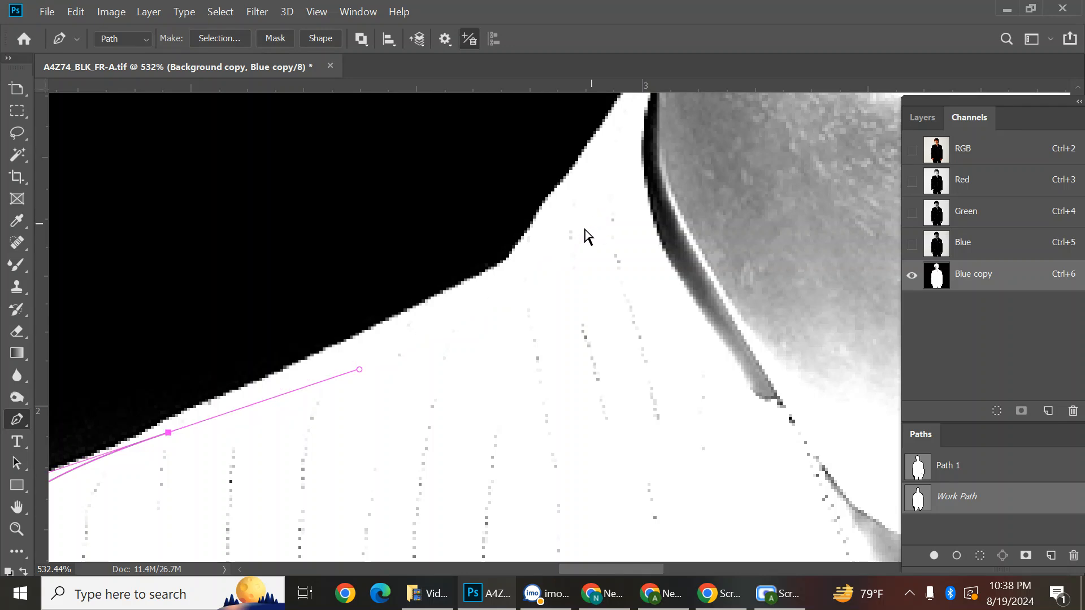
drag(603, 146, 572, 258)
scroll(596, 300, up, 3)
scroll(547, 264, down, 6)
drag(611, 367, 592, 256)
drag(639, 225, 628, 269)
Examine the closed path around the whole figure, from the head and collar to the hands and trousers
scroll(638, 373, down, 2)
drag(637, 373, 639, 175)
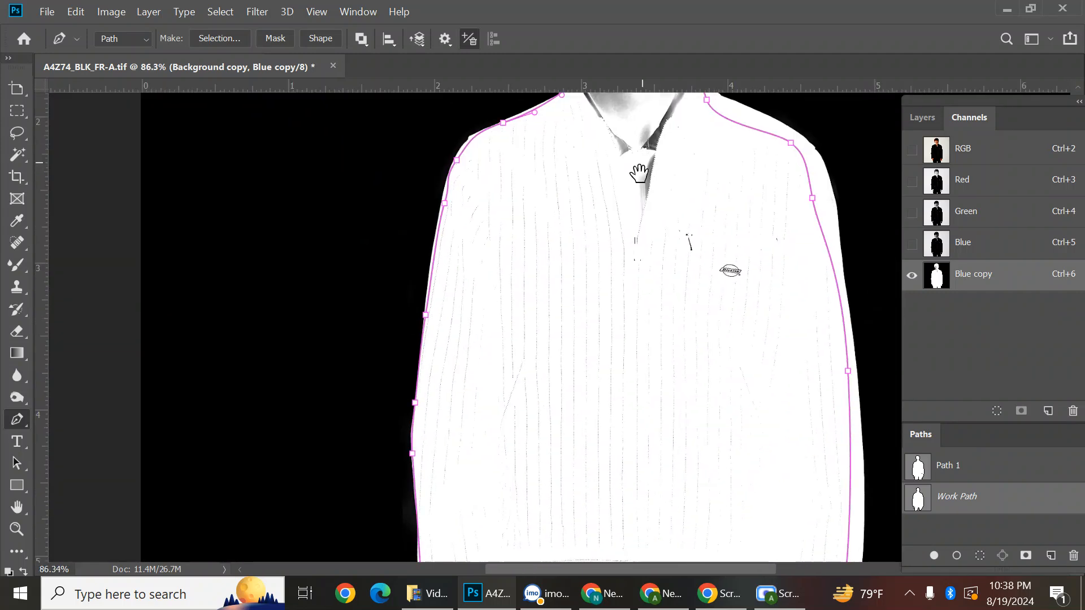
drag(667, 354, 663, 157)
drag(548, 496, 536, 357)
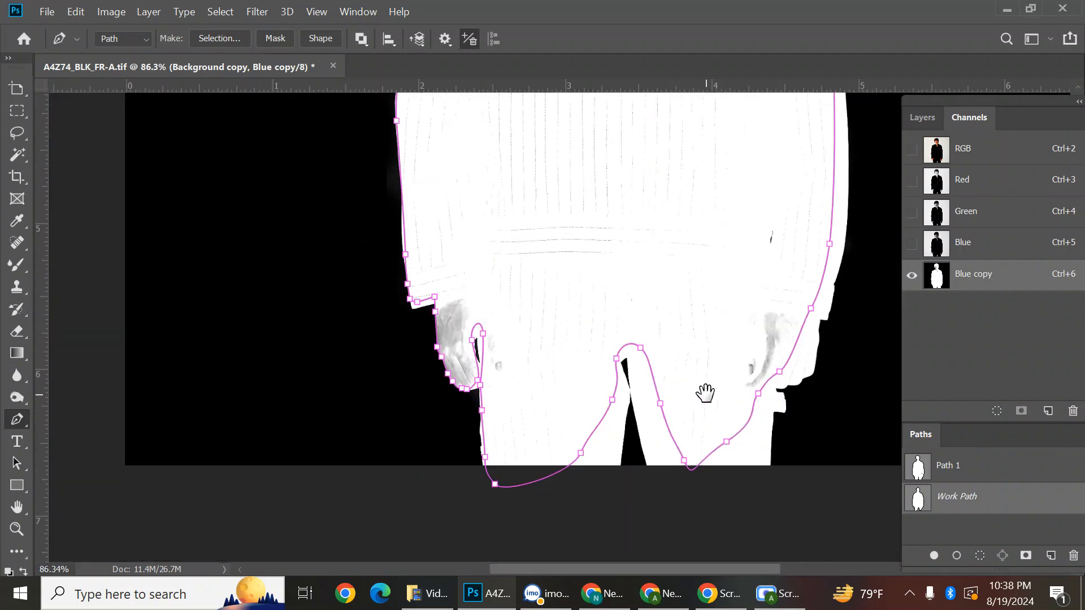
scroll(832, 371, up, 5)
scroll(713, 400, down, 5)
drag(584, 259, 623, 394)
scroll(605, 247, down, 6)
scroll(627, 175, up, 8)
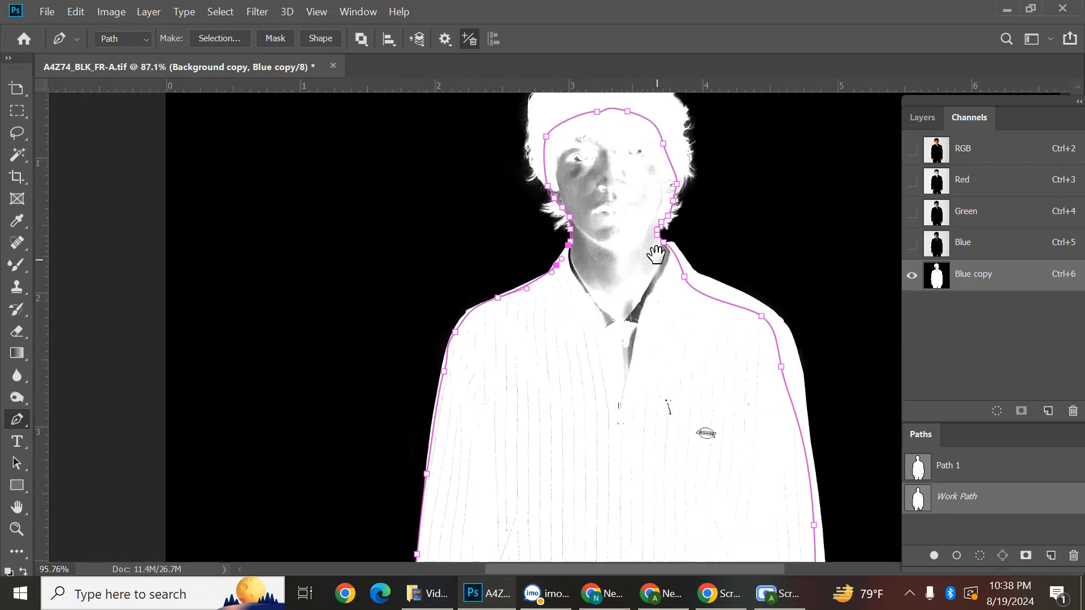
drag(563, 225, 572, 271)
scroll(572, 271, down, 3)
scroll(623, 298, up, 3)
drag(607, 407, 620, 111)
scroll(619, 111, down, 6)
drag(622, 311, 605, 212)
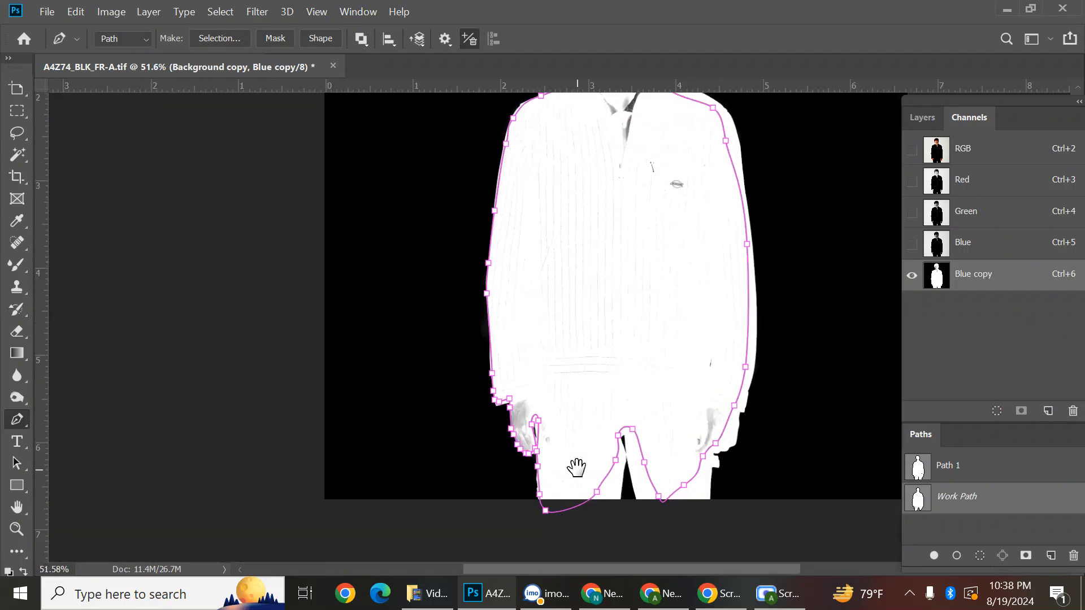
Convert the closed path into a selection and fill the selected figure interior with white
key(ctrl+Return)
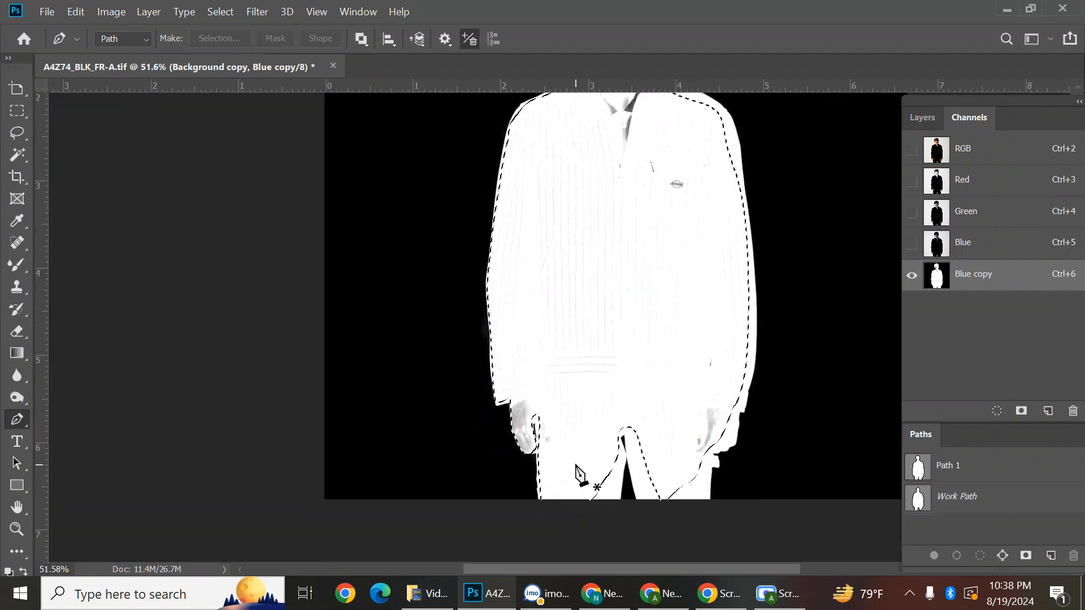
scroll(467, 425, up, 9)
drag(820, 482, 719, 458)
scroll(719, 459, up, 3)
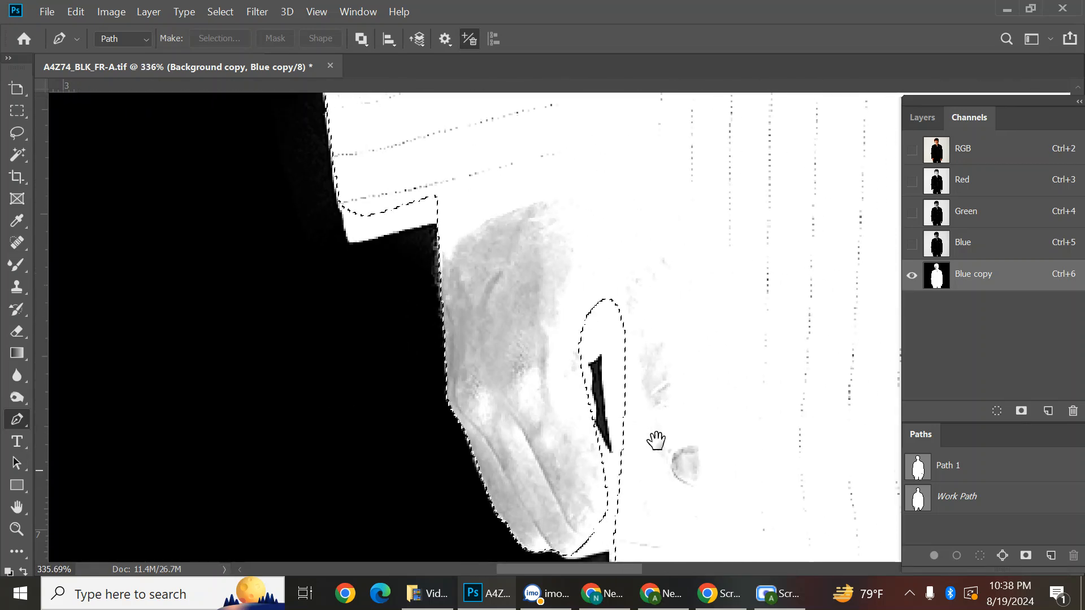
scroll(595, 267, down, 8)
drag(680, 257, 606, 303)
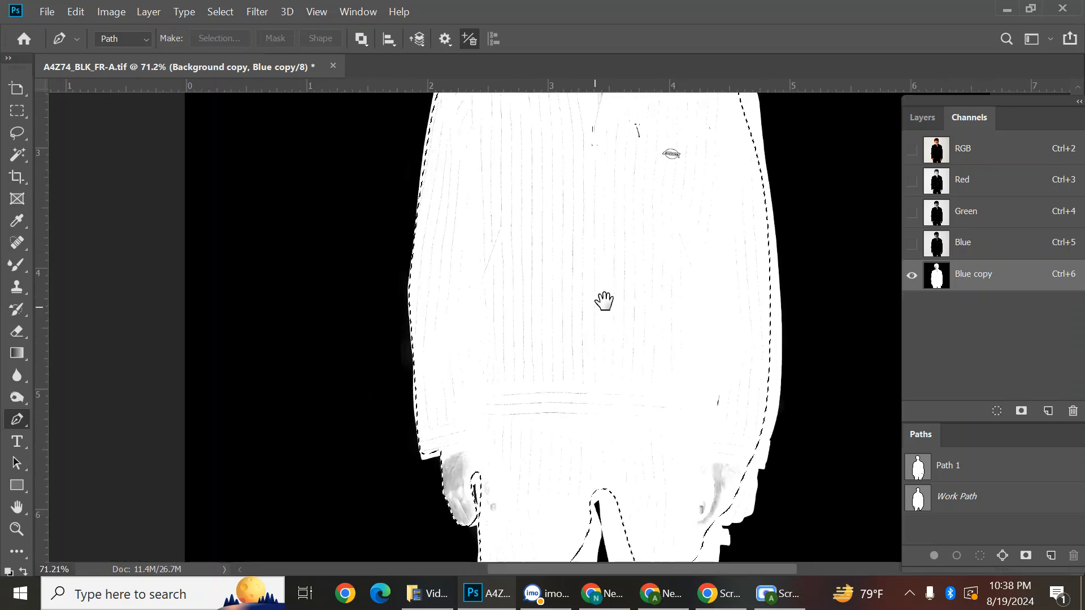
scroll(648, 265, down, 4)
scroll(582, 218, up, 6)
drag(635, 400, 636, 72)
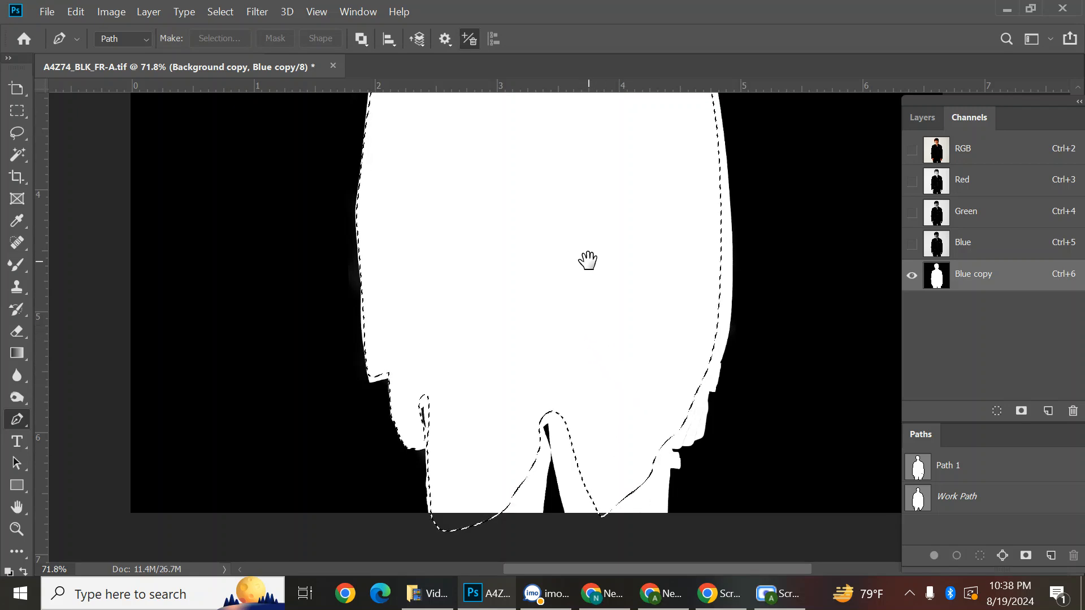
Deselect the filled area and inspect the hand and cuff edges for leftover gray pixels
drag(599, 226, 610, 346)
scroll(610, 347, down, 5)
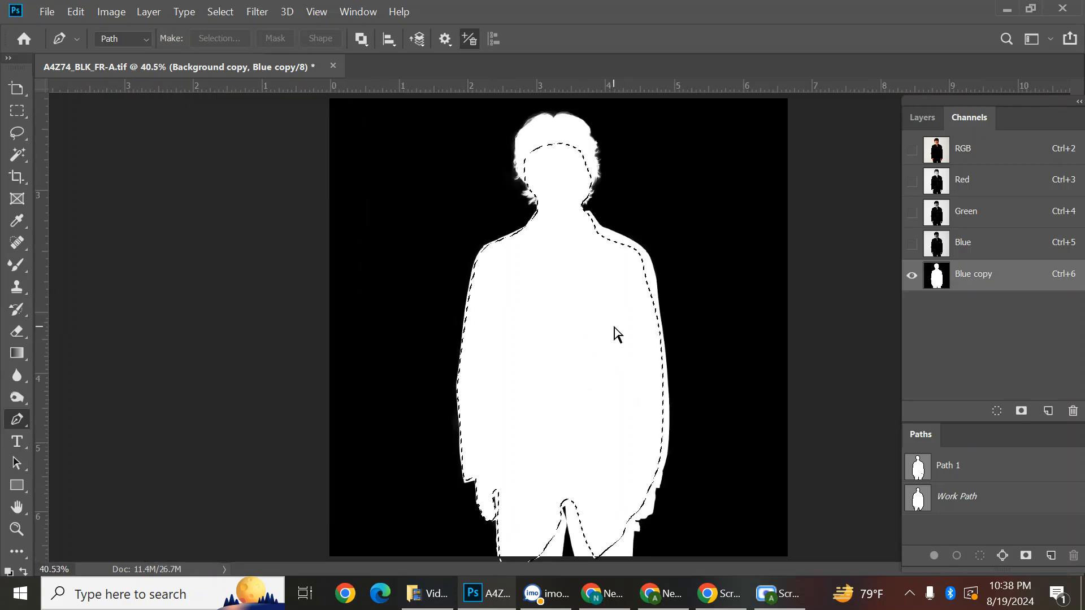
scroll(565, 472, up, 15)
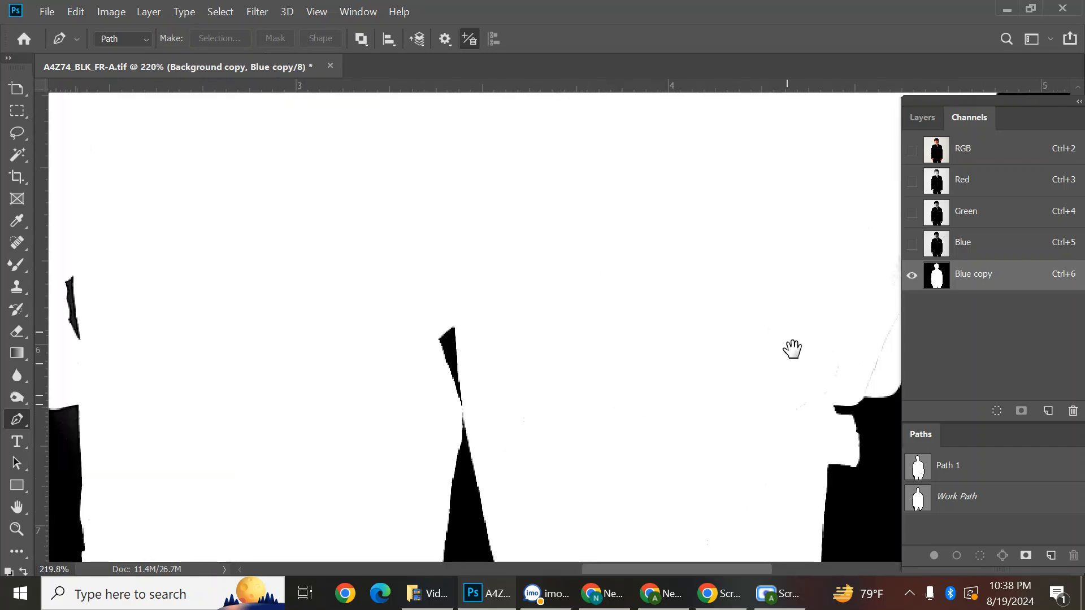
scroll(601, 374, down, 6)
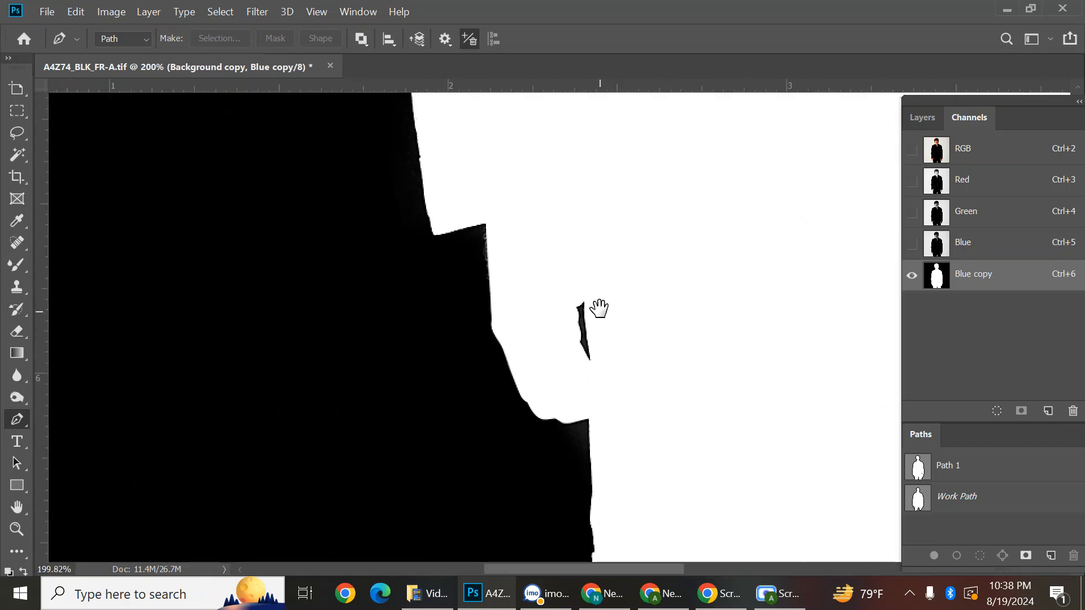
scroll(655, 263, up, 10)
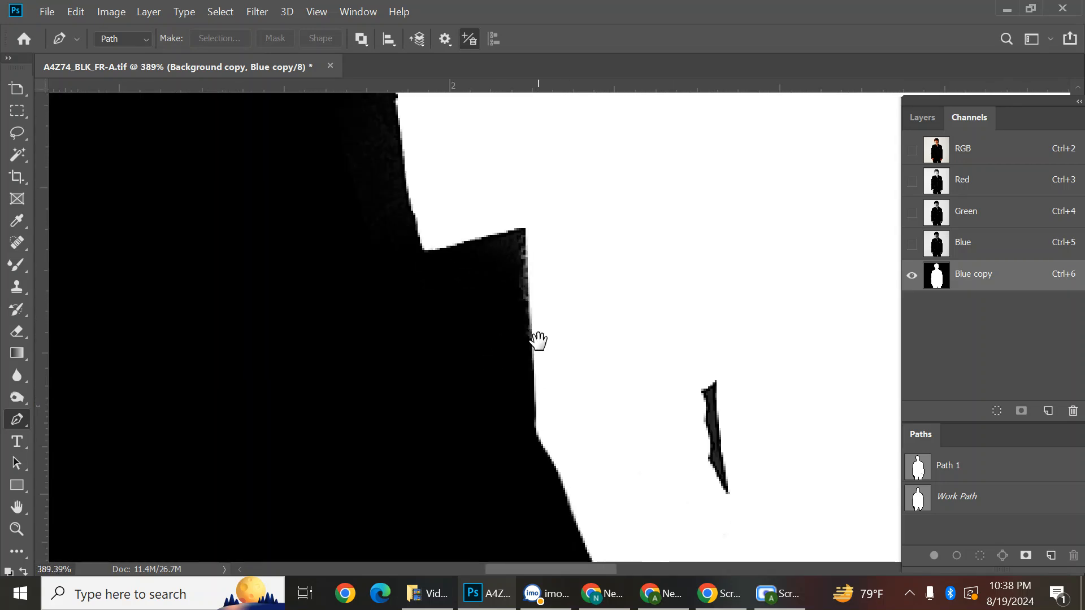
scroll(530, 260, up, 1)
Burn the gray noise beneath the cuff beside the hand to black, using the Shadows range at 54% exposure
click(17, 399)
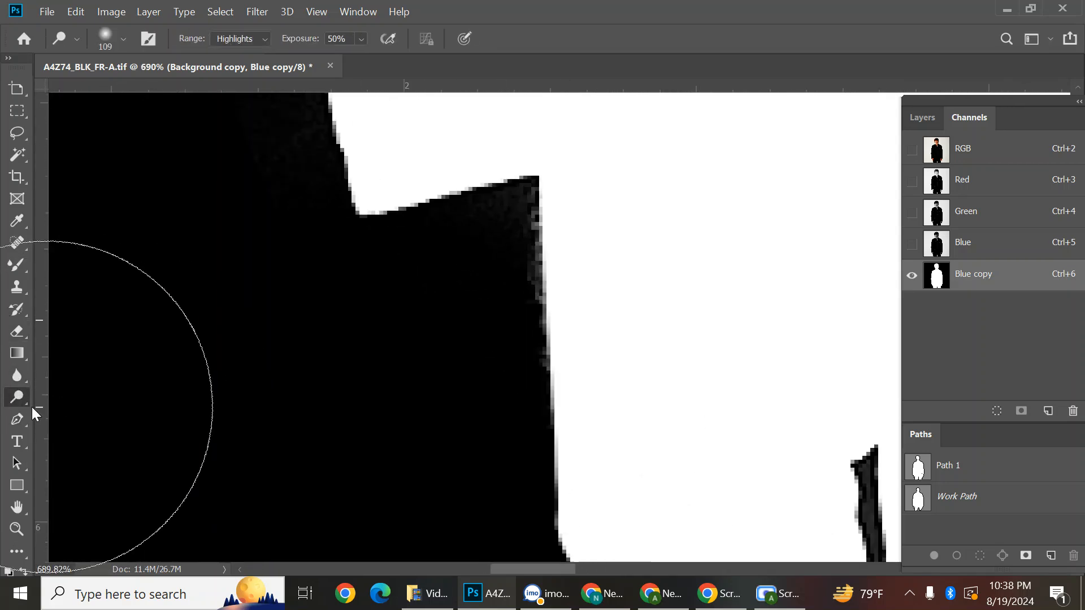
right_click(20, 398)
click(96, 414)
mouse_move(555, 305)
mouse_down()
mouse_move(462, 264)
mouse_move(452, 405)
mouse_up()
mouse_move(534, 310)
mouse_down()
mouse_move(491, 310)
mouse_move(525, 243)
mouse_up()
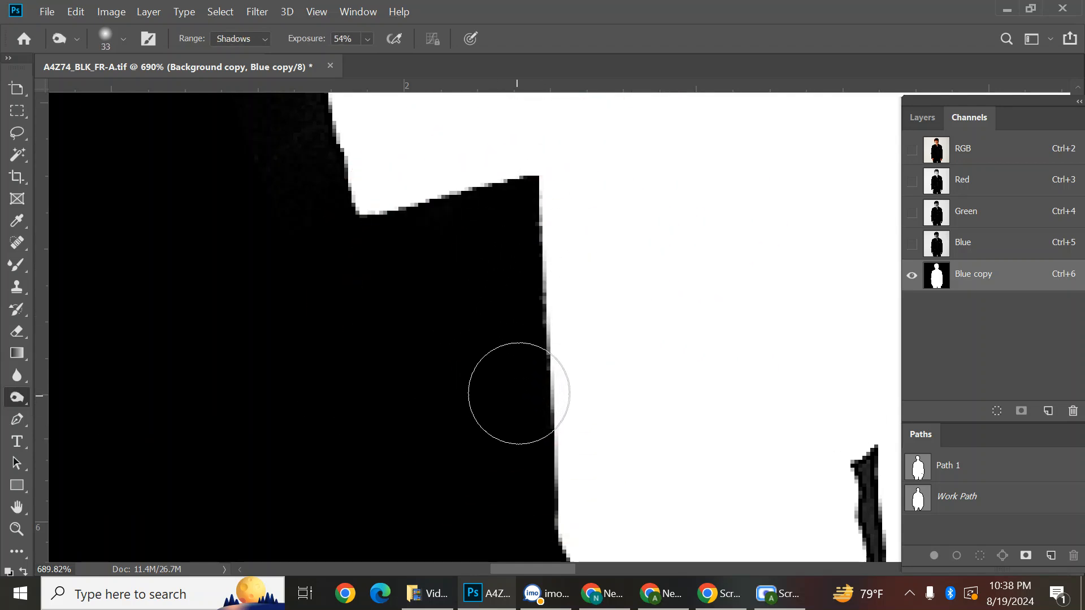
Switch to the Dodge tool with the Highlights range for the hand on the image's right side
scroll(650, 338, down, 5)
drag(753, 305, 635, 229)
drag(802, 293, 305, 330)
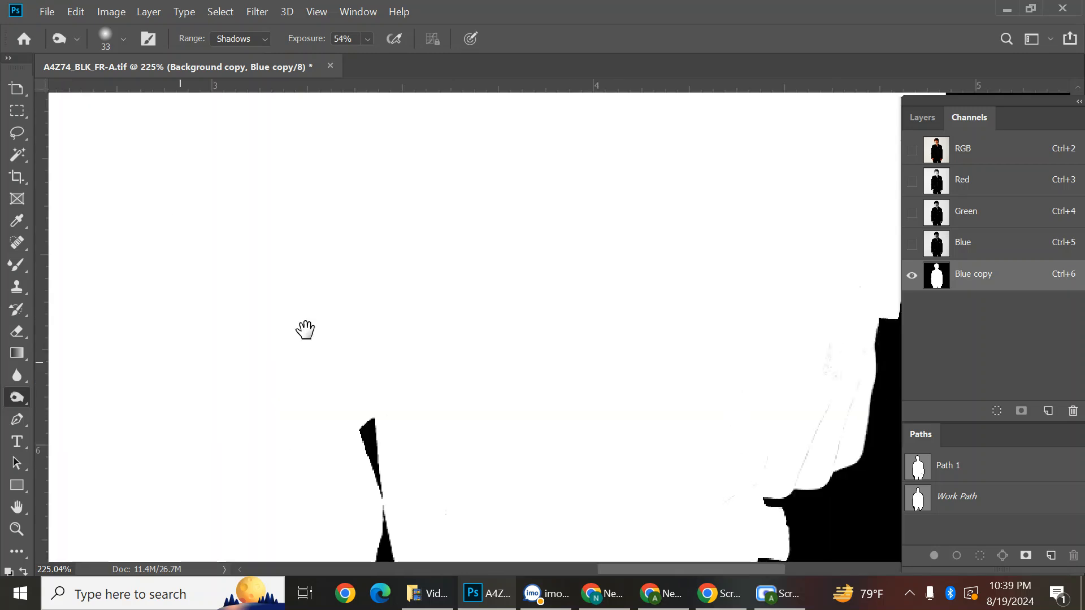
scroll(766, 274, down, 4)
scroll(763, 339, up, 7)
mouse_move(747, 315)
mouse_down()
mouse_move(715, 295)
mouse_move(607, 297)
mouse_up()
right_click(17, 394)
click(87, 394)
right_click(651, 244)
right_click(588, 362)
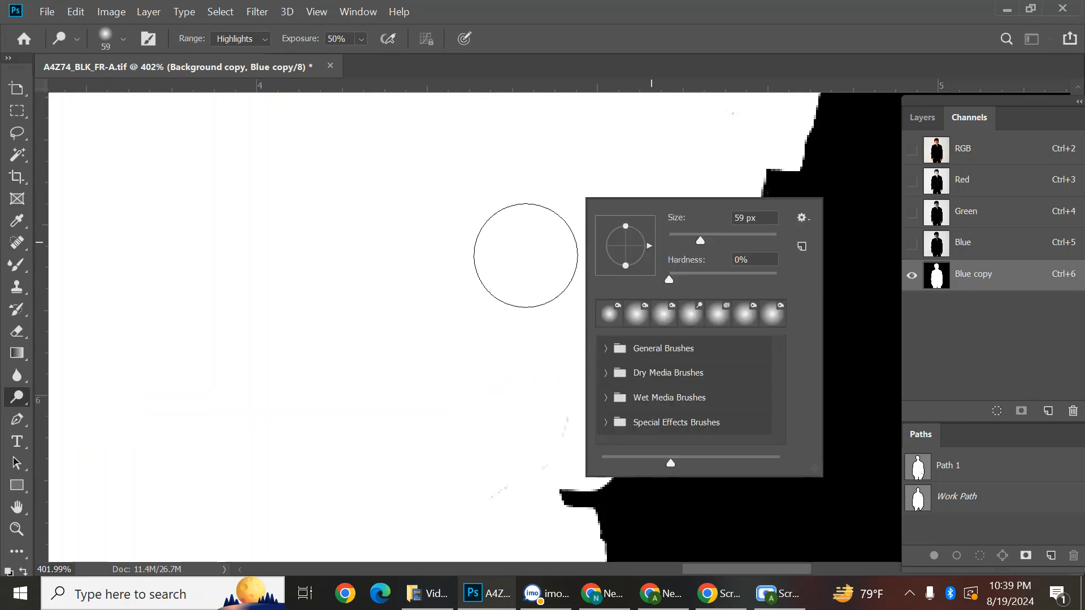
right_click(525, 256)
right_click(332, 212)
Dodge the faint gray finger lines and specks on that hand to white at 93% to 95% exposure
drag(559, 170, 559, 318)
drag(695, 249, 644, 262)
drag(713, 287, 709, 193)
scroll(709, 192, up, 4)
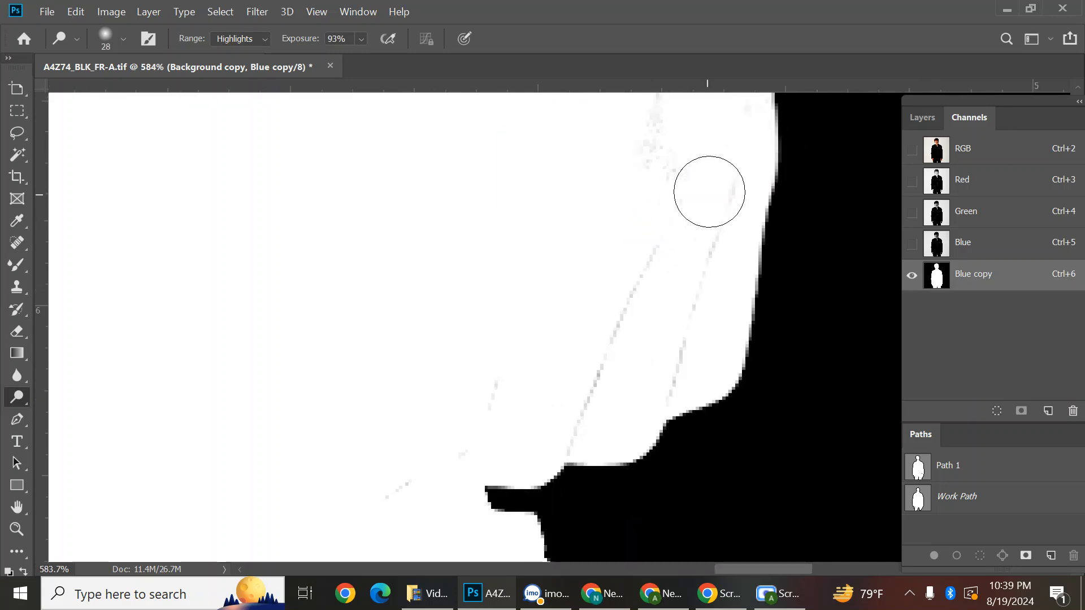
drag(681, 335, 585, 403)
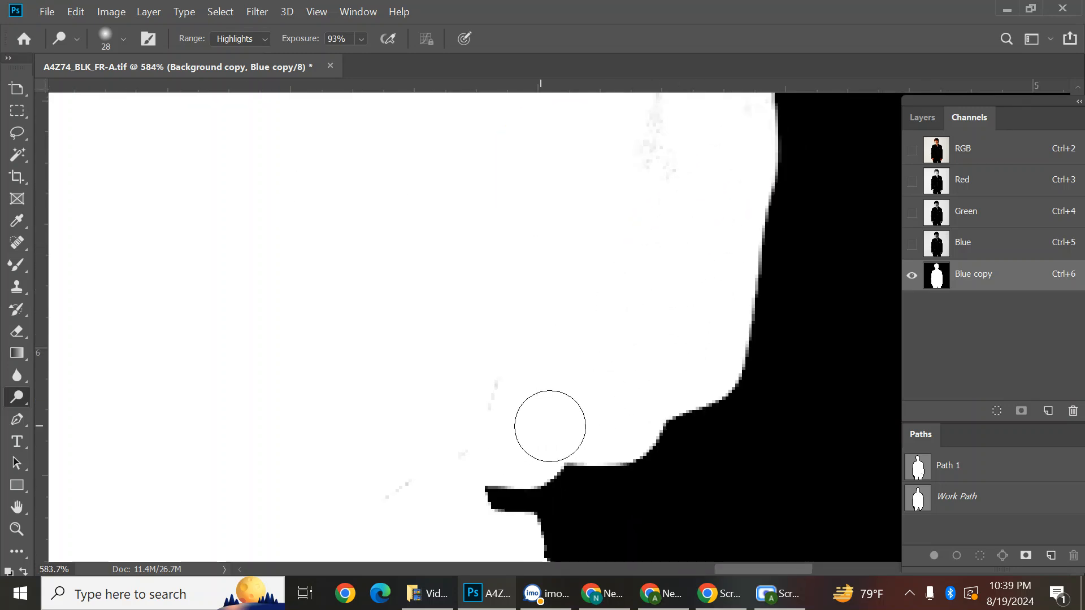
scroll(584, 368, down, 3)
scroll(618, 438, down, 5)
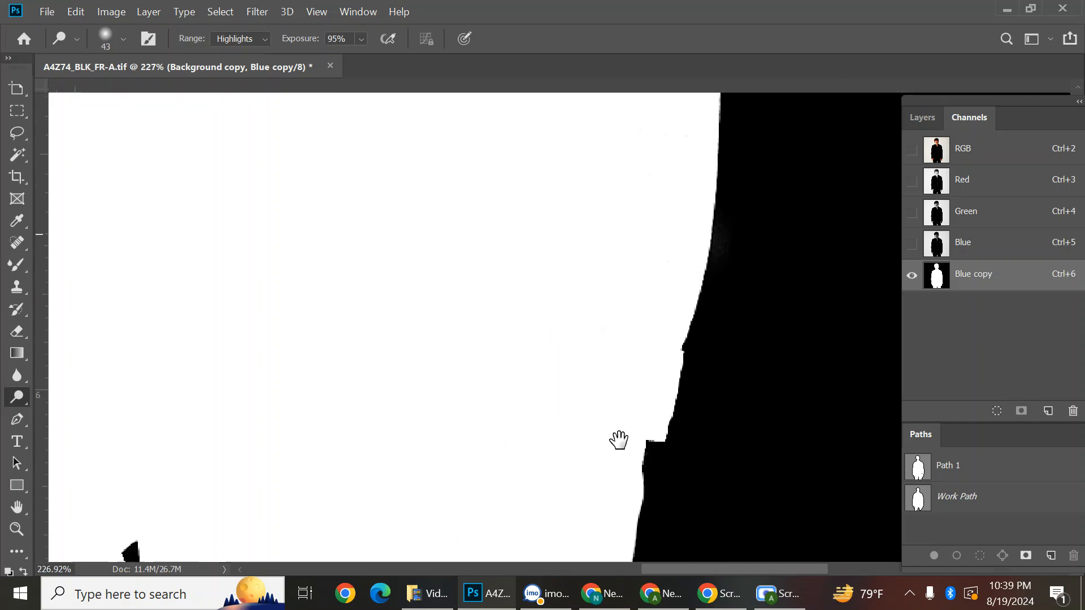
Examine the mask's sleeve and hair edges up close for leftover gray pixels
alt+right_click(521, 406)
scroll(605, 346, down, 5)
drag(577, 286, 666, 487)
scroll(666, 487, up, 4)
mouse_move(648, 339)
mouse_down()
mouse_move(630, 348)
mouse_move(705, 455)
mouse_up()
scroll(705, 419, up, 4)
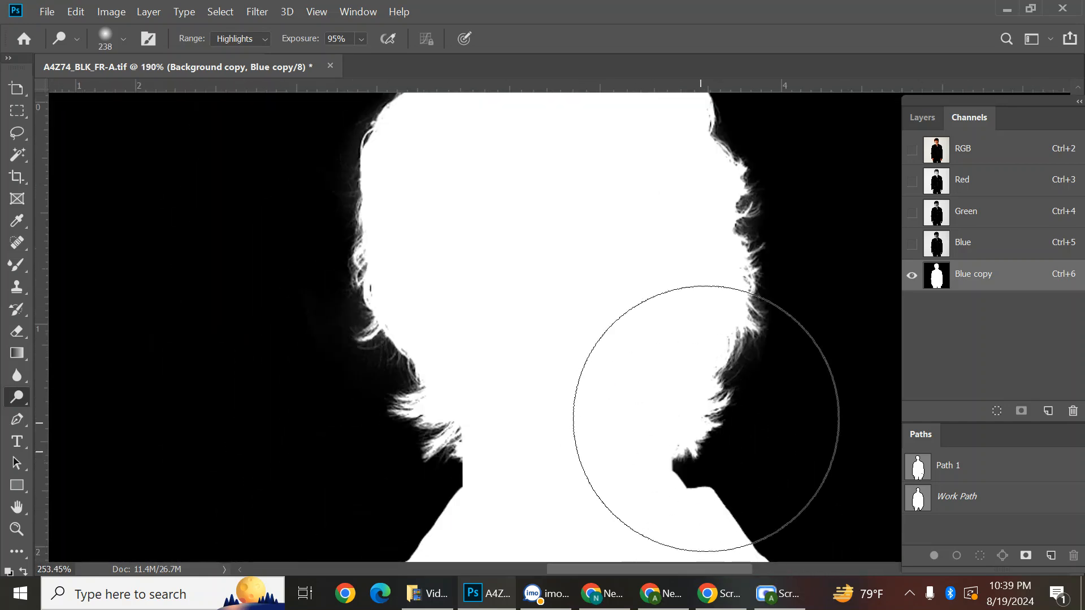
alt+right_click(716, 405)
drag(324, 200, 372, 387)
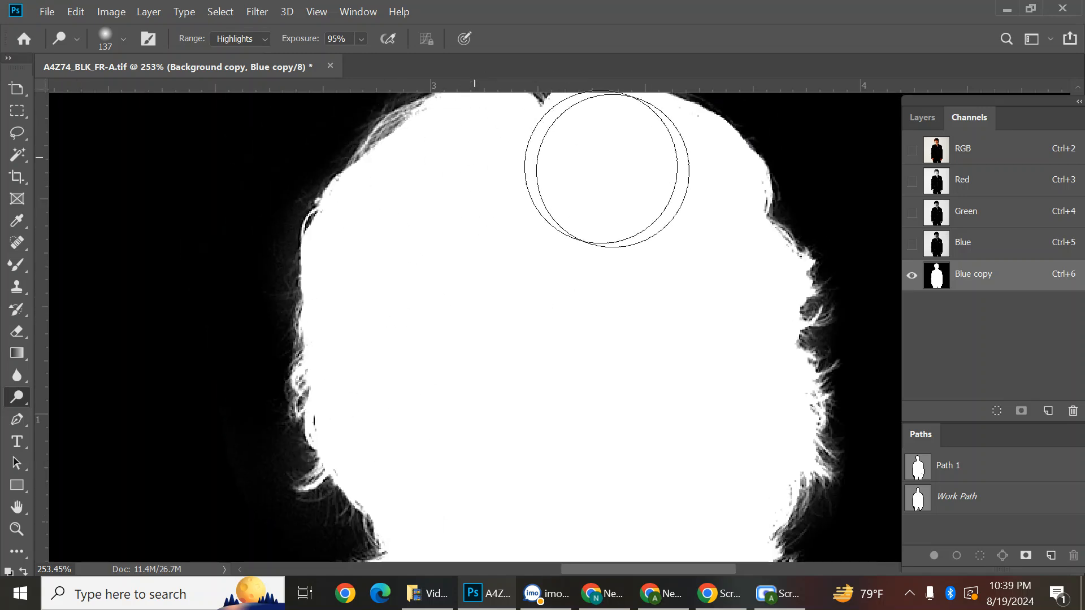
scroll(755, 395, down, 2)
mouse_move(650, 509)
mouse_down()
mouse_move(642, 346)
mouse_move(713, 134)
mouse_up()
alt+right_click(495, 309)
Check the mask's shoulder, sleeve, hand and leg edges, and view the whole silhouette for missed spots
scroll(599, 302, down, 2)
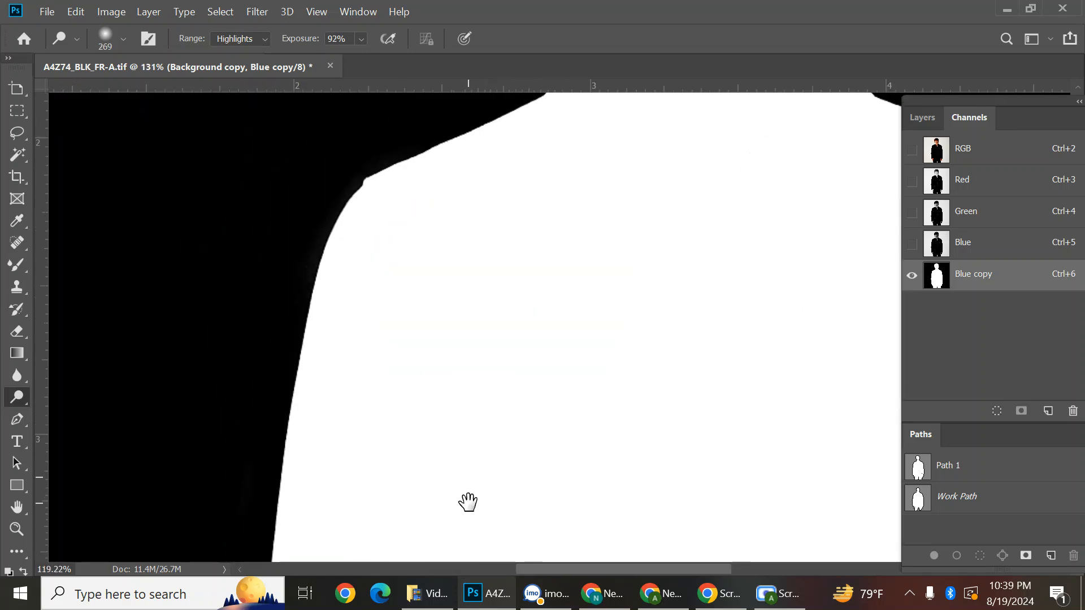
drag(468, 501, 414, 346)
drag(405, 292, 414, 140)
drag(460, 467, 403, 175)
drag(794, 324, 692, 308)
scroll(505, 411, up, 4)
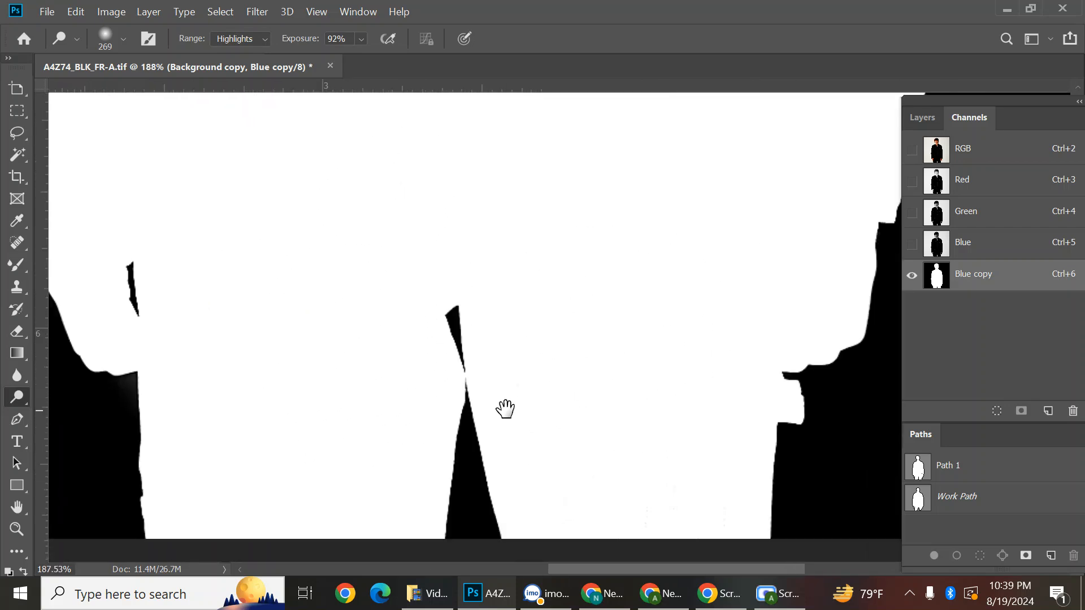
scroll(565, 338, down, 8)
drag(694, 220, 694, 455)
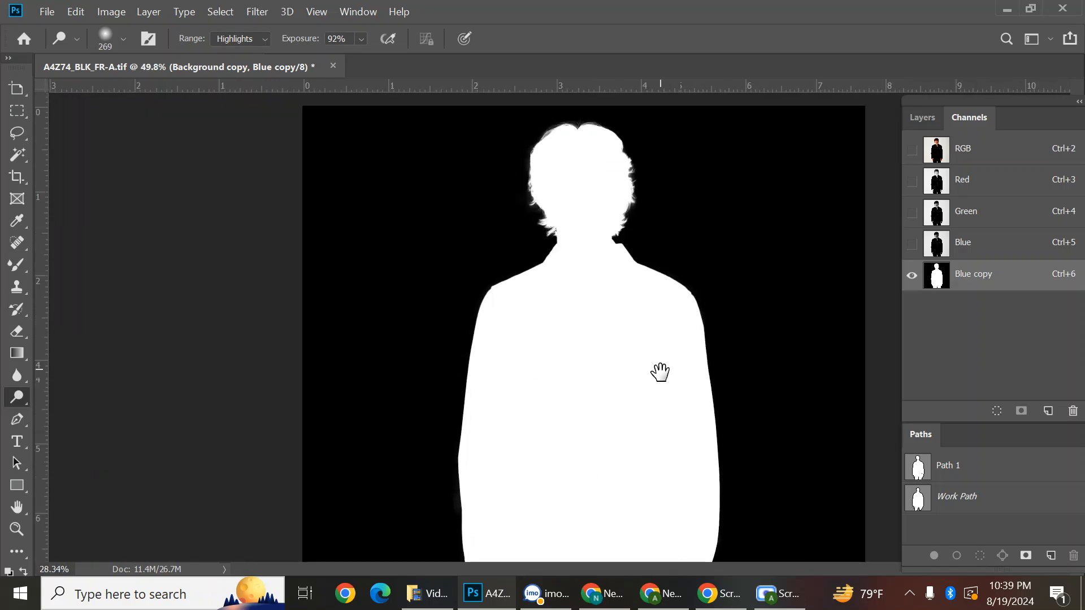
scroll(661, 316, down, 3)
scroll(566, 321, up, 2)
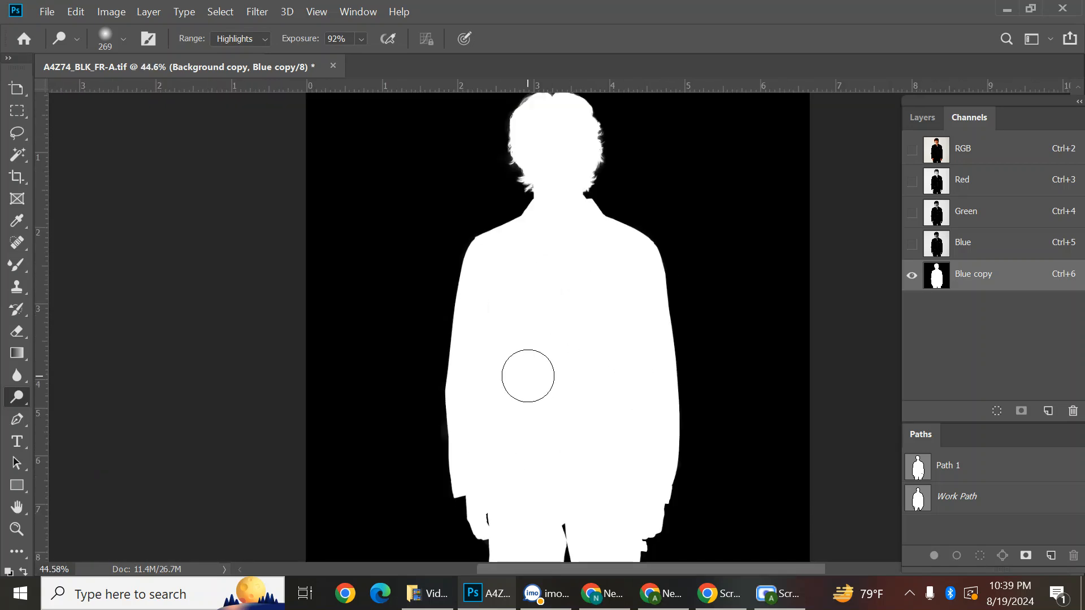
scroll(541, 252, down, 2)
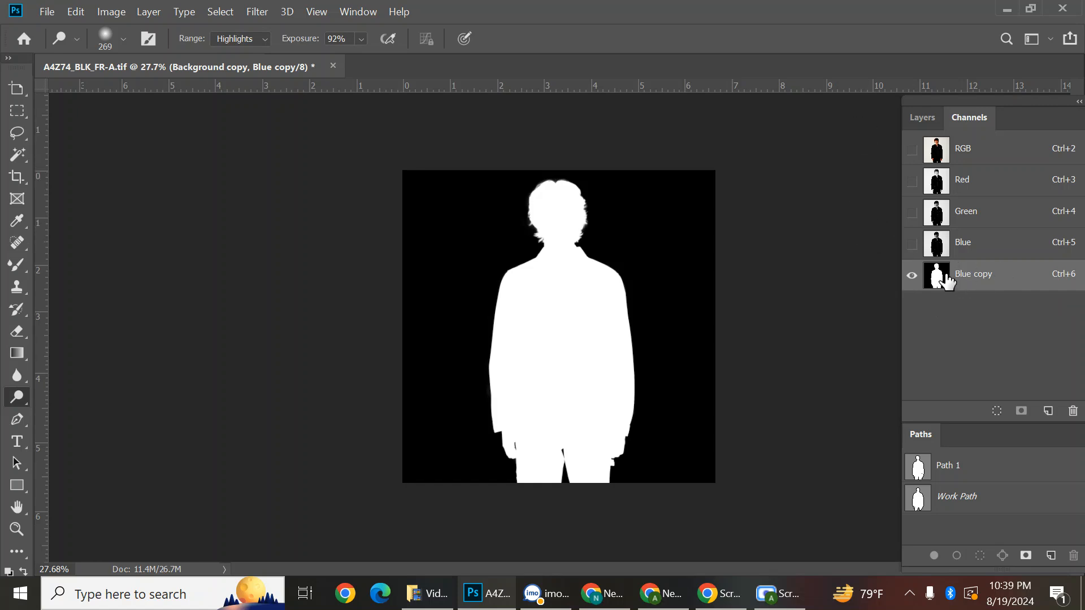
Draw a red arrow to the Blue copy channel thumbnail on a screen capture and discard the capture
click(910, 593)
click(860, 526)
click(855, 533)
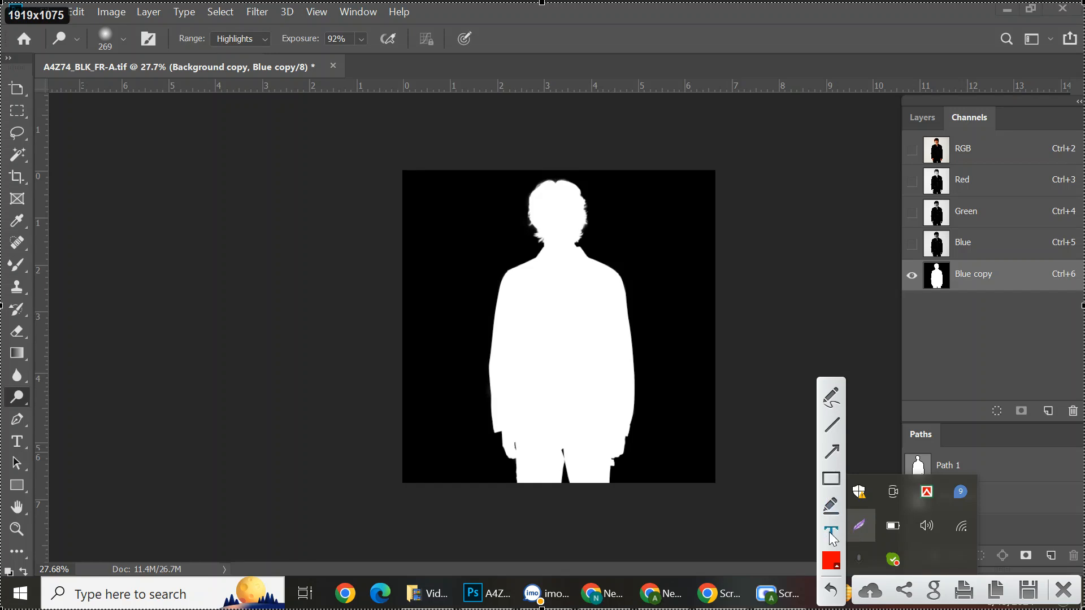
key(ctrl+c)
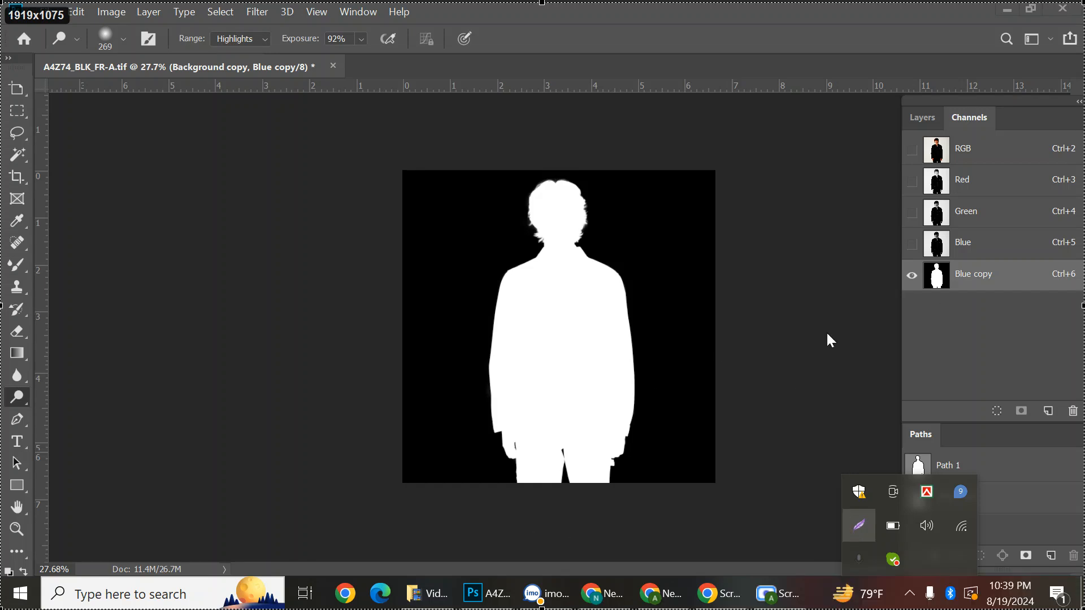
click(920, 293)
mouse_move(559, 422)
mouse_down()
mouse_move(620, 402)
mouse_move(684, 402)
mouse_up()
drag(873, 539, 869, 533)
click(104, 431)
drag(407, 440, 512, 397)
drag(937, 282, 936, 283)
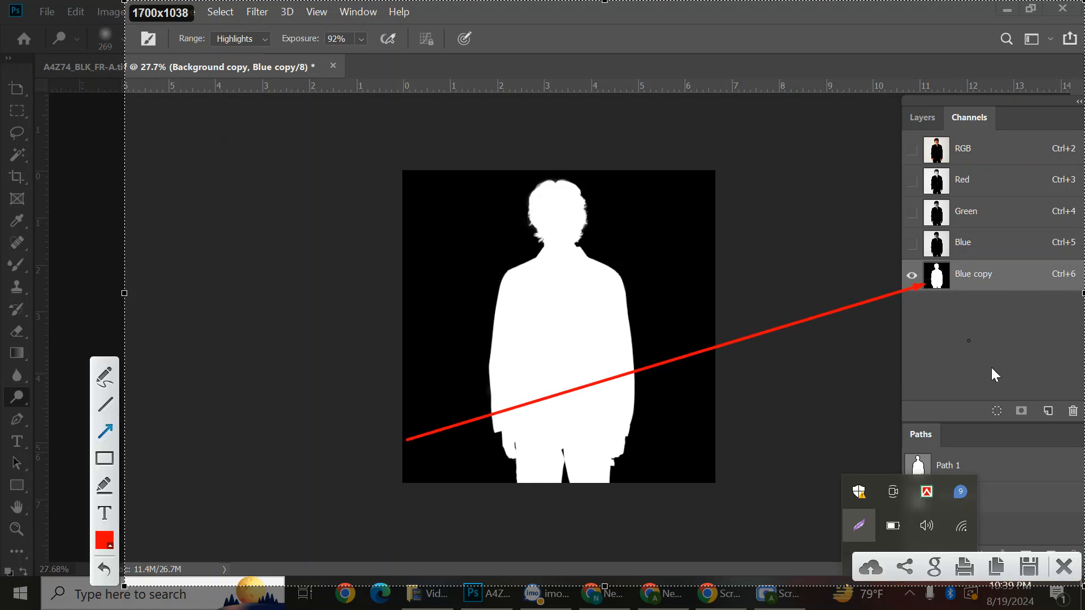
click(1066, 566)
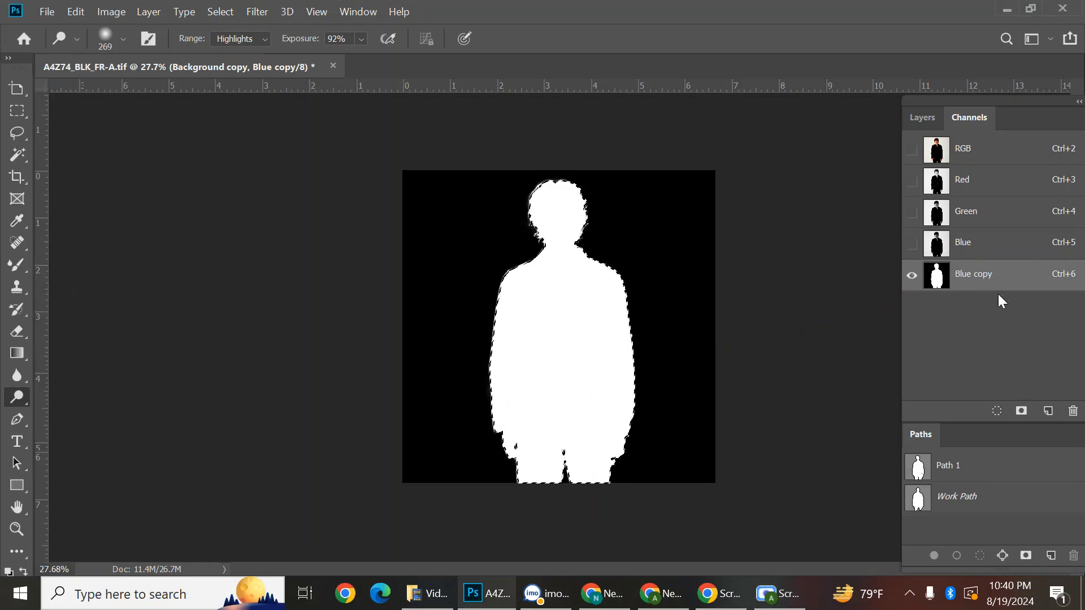
Load the Blue copy channel as a selection, and delete that channel and the Background copy layer
drag(1032, 288, 1073, 412)
click(926, 121)
drag(1034, 231, 1072, 411)
Examine the selection edge around the hair, collar, jacket and hands for background areas still included in the selection
scroll(707, 266, up, 6)
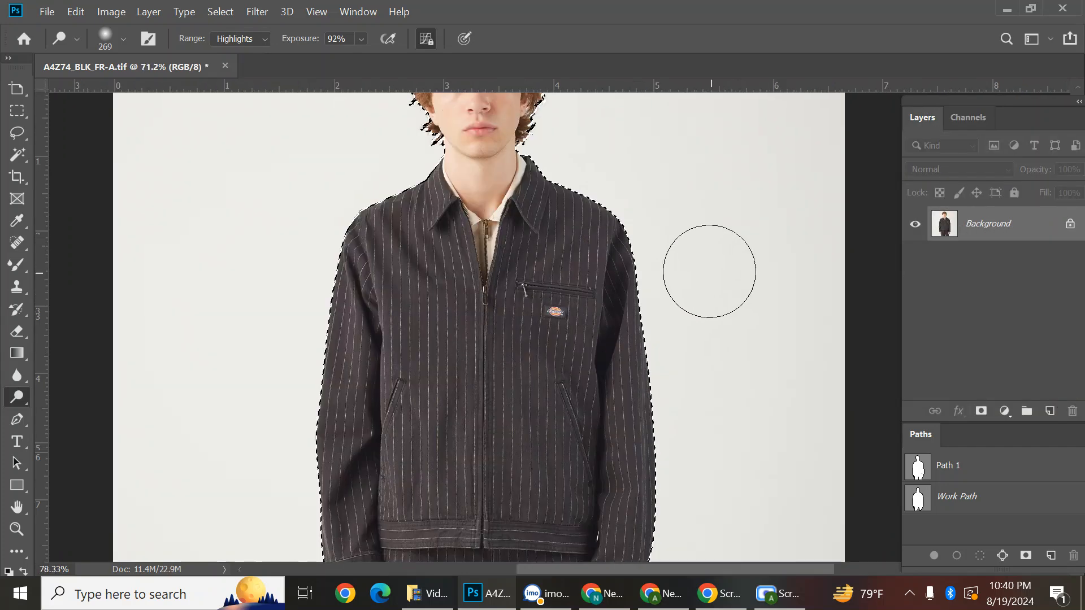
drag(356, 114, 422, 291)
scroll(421, 289, up, 5)
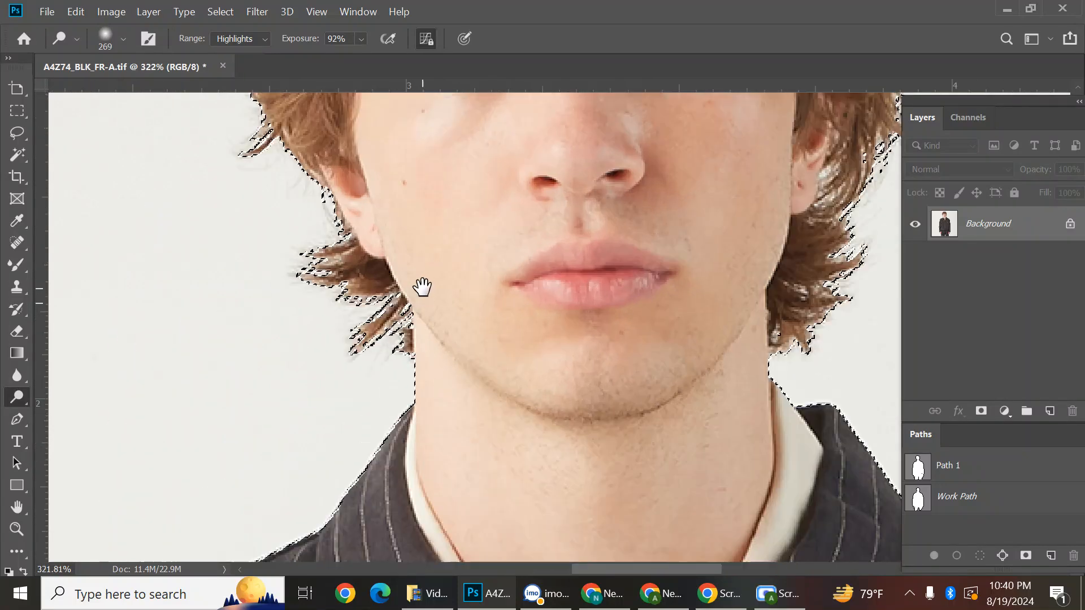
scroll(596, 371, down, 3)
drag(596, 371, 547, 523)
drag(607, 267, 364, 271)
scroll(606, 342, down, 3)
drag(606, 342, 550, 213)
drag(570, 480, 593, 234)
scroll(551, 358, up, 4)
drag(551, 357, 568, 200)
scroll(567, 180, up, 6)
drag(492, 165, 361, 289)
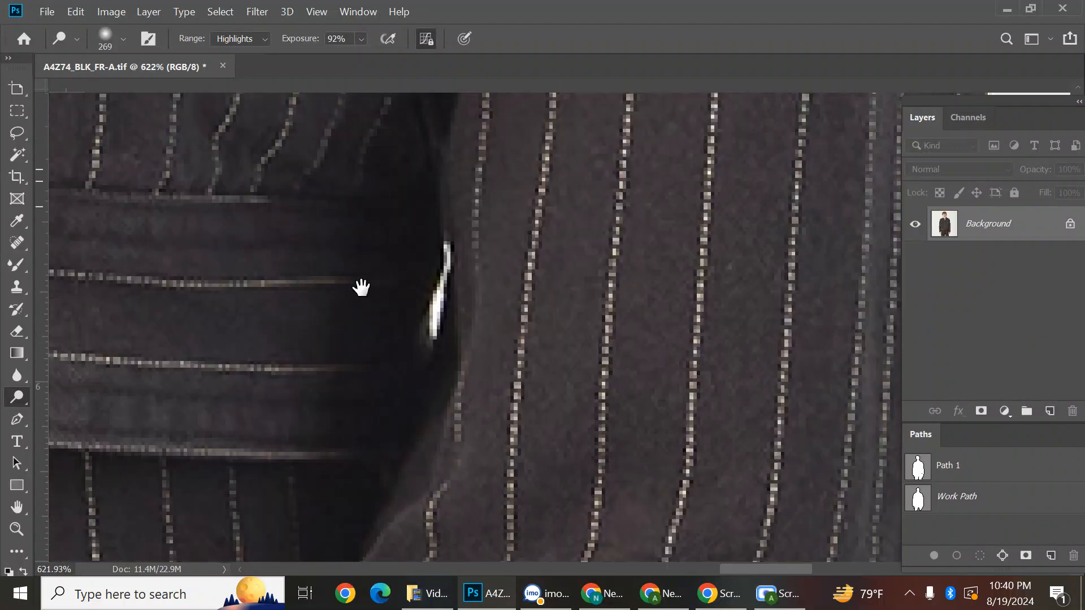
scroll(436, 319, down, 6)
scroll(431, 344, up, 5)
drag(533, 334, 518, 356)
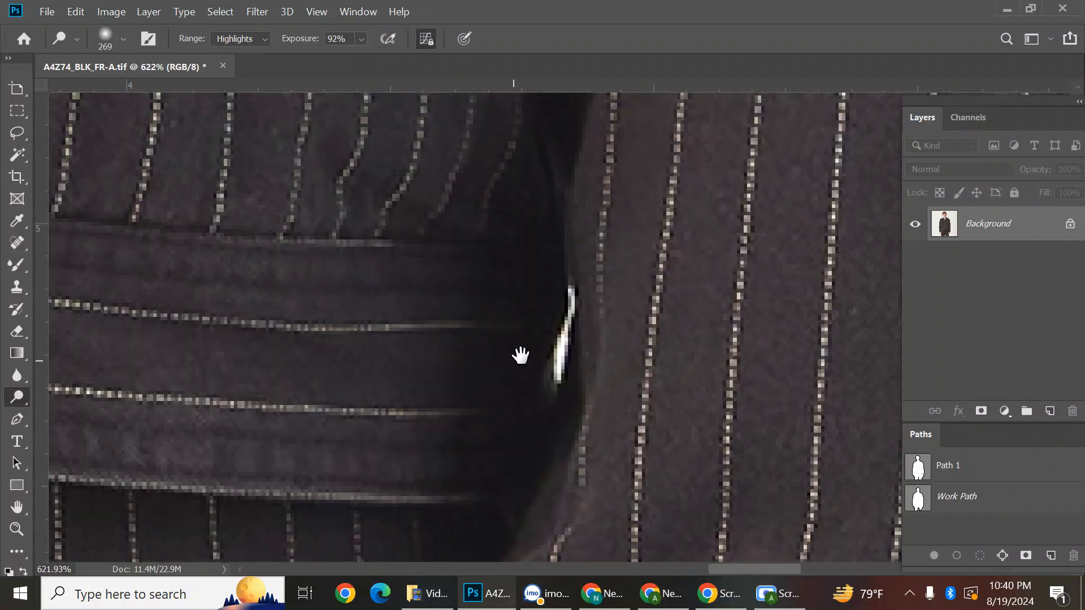
Trace the small bright gap between the jacket hem and the sleeve with the Pen tool and subtract it from the selection
scroll(521, 363, up, 3)
key(p)
scroll(557, 381, up, 7)
drag(567, 451, 546, 460)
drag(526, 433, 509, 407)
drag(519, 248, 505, 359)
drag(592, 177, 560, 384)
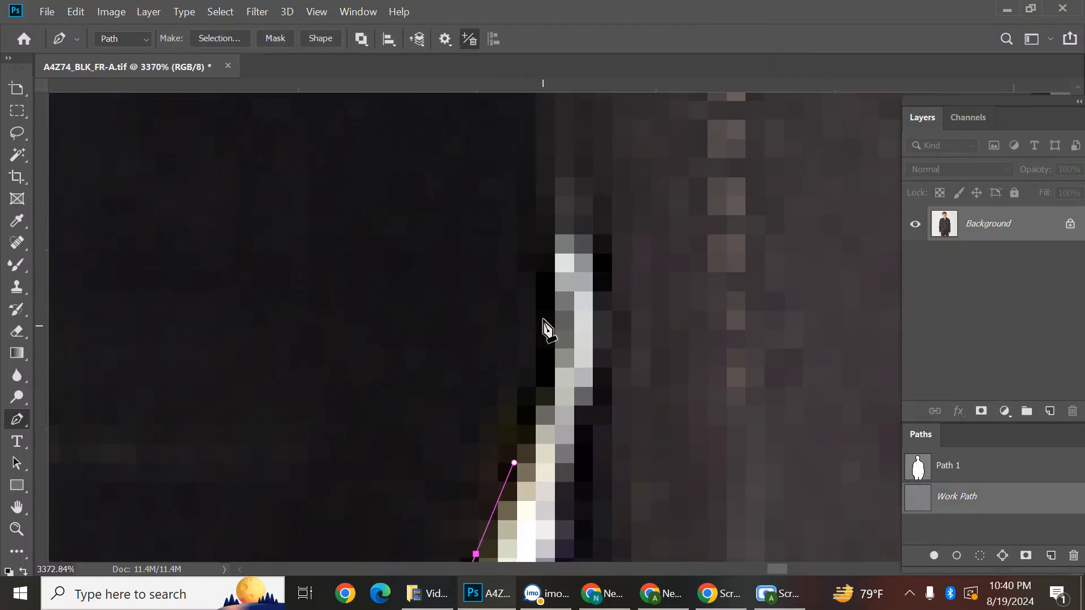
scroll(606, 347, down, 3)
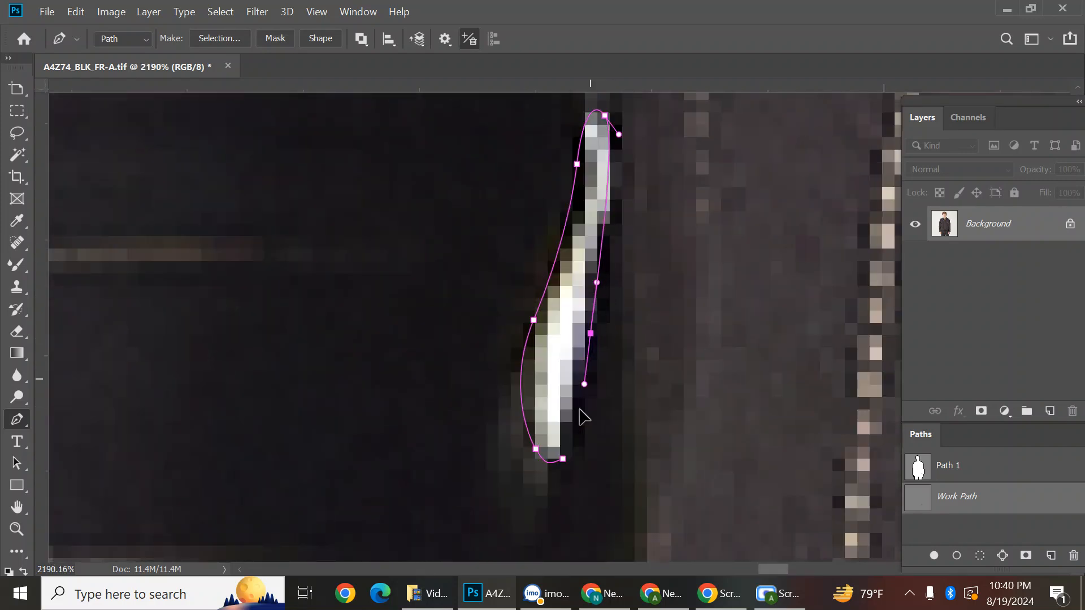
scroll(605, 346, down, 15)
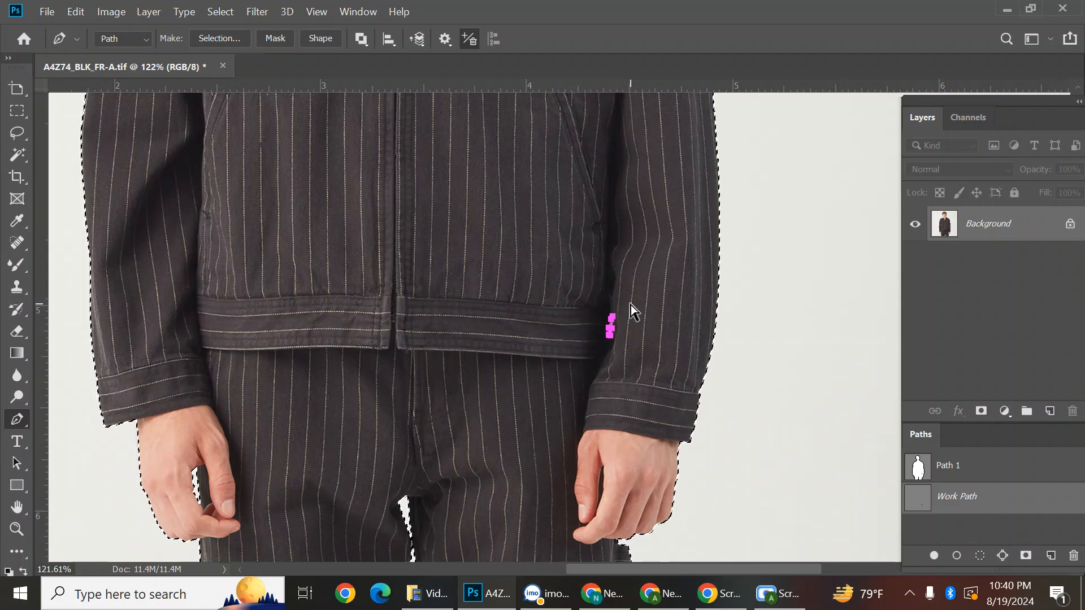
key(ctrl+alt+Return)
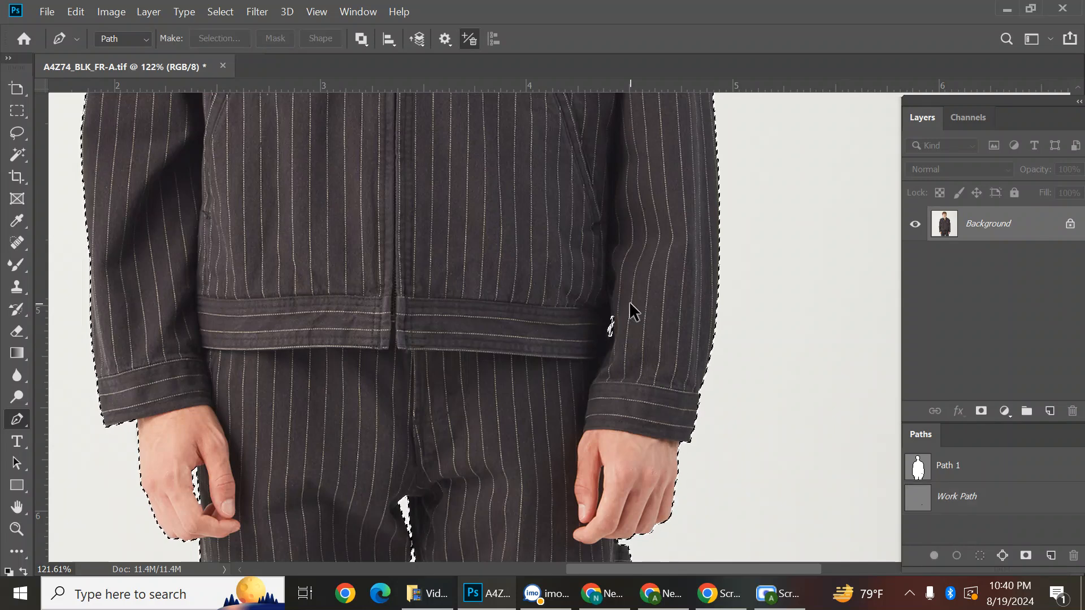
drag(588, 343, 455, 390)
drag(574, 271, 693, 141)
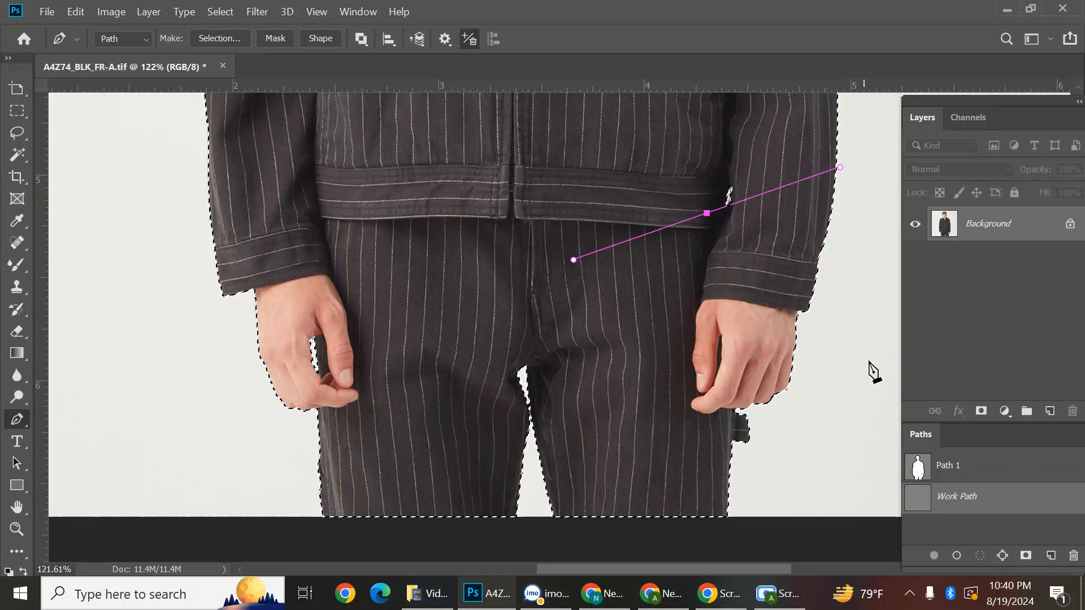
click(1027, 523)
Review the selection outline around the whole figure and the lower jacket
scroll(689, 281, down, 4)
drag(590, 287, 576, 456)
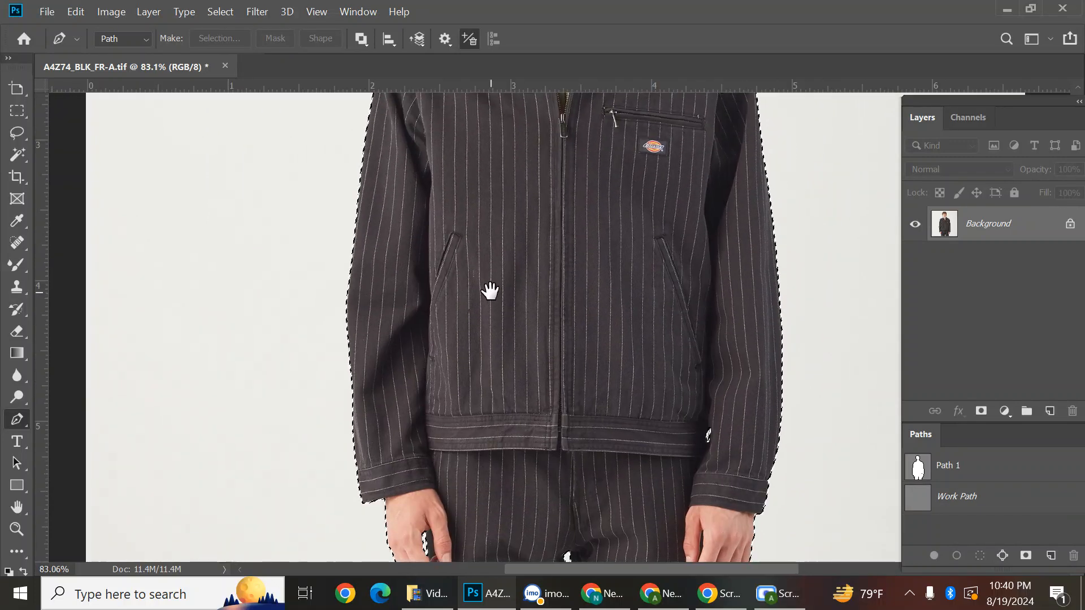
scroll(492, 295, down, 4)
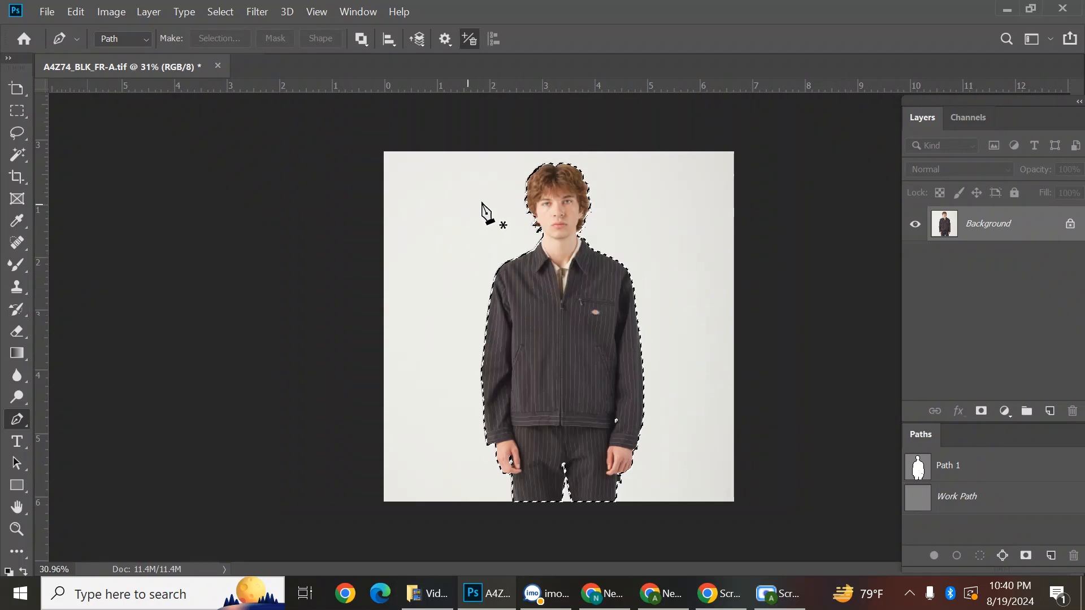
scroll(611, 425, up, 5)
drag(611, 425, 622, 357)
scroll(611, 365, down, 2)
scroll(609, 360, up, 3)
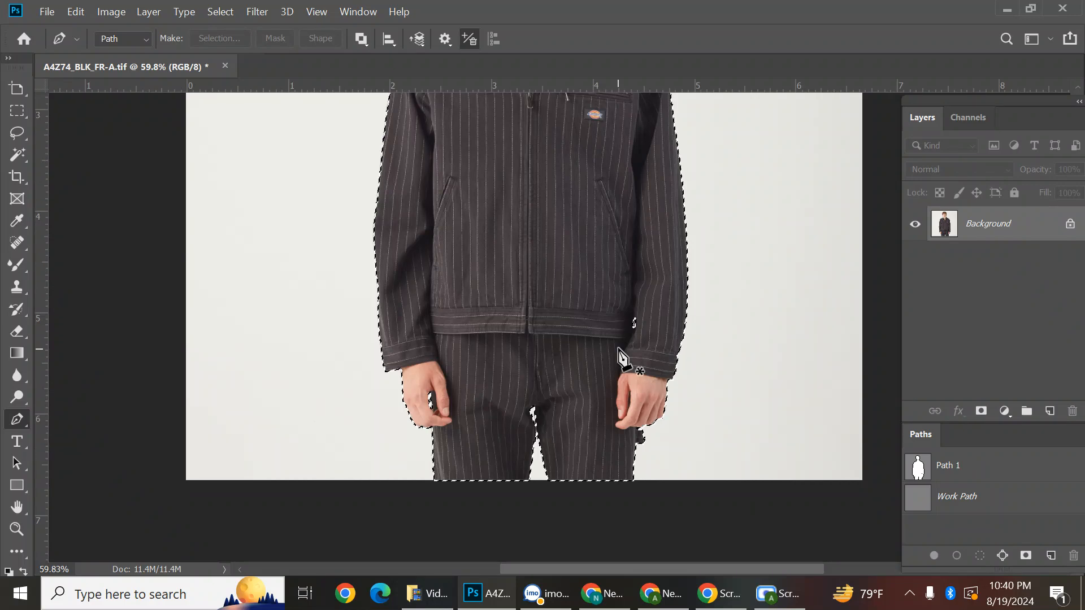
Preview the selection in Quick Mask mode and examine the hands, jacket, trouser edges and the gap between the legs
key(q)
scroll(554, 431, up, 5)
scroll(552, 432, up, 5)
scroll(490, 344, down, 3)
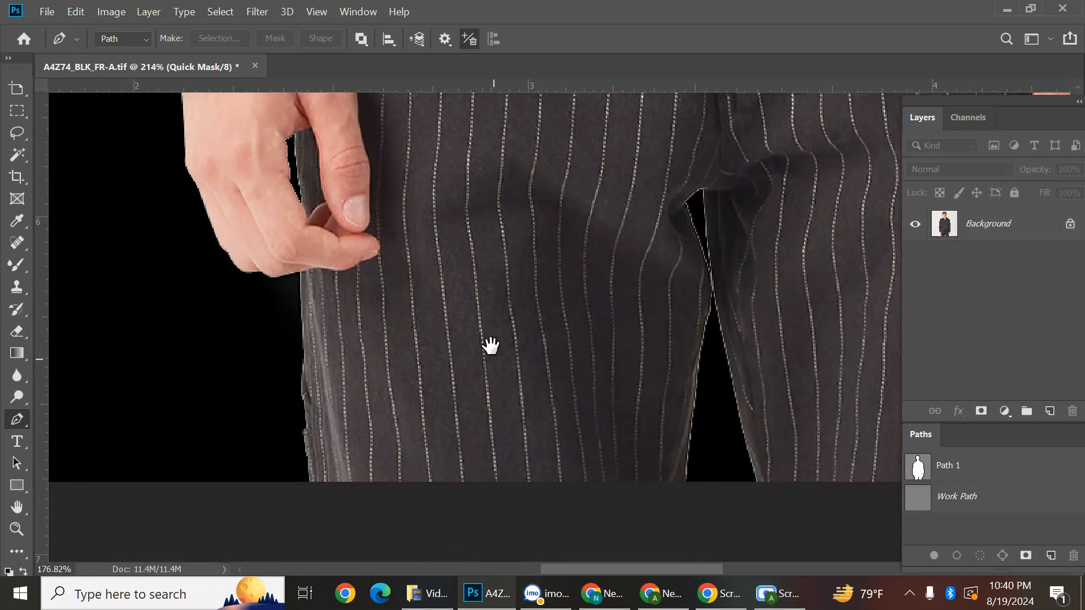
scroll(592, 445, down, 4)
drag(487, 102, 523, 484)
drag(524, 209, 501, 331)
scroll(502, 331, up, 4)
scroll(616, 395, down, 3)
drag(706, 537, 639, 206)
drag(620, 460, 652, 288)
scroll(600, 354, up, 10)
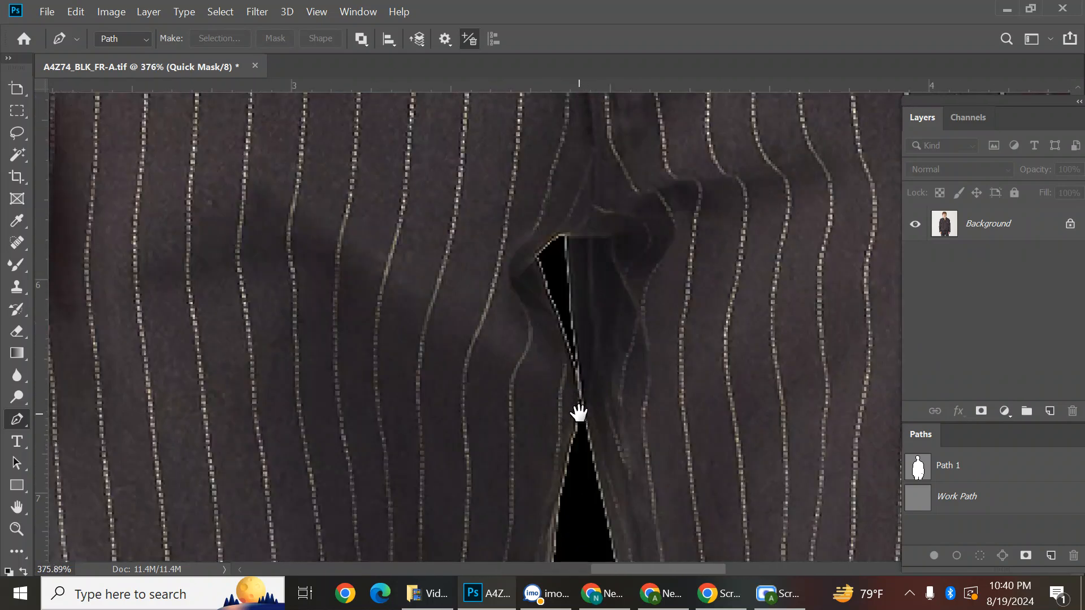
Trace the narrow pinched gap between the trouser legs with the Pen tool and subtract it from the selection
drag(587, 426, 617, 207)
drag(605, 487, 592, 496)
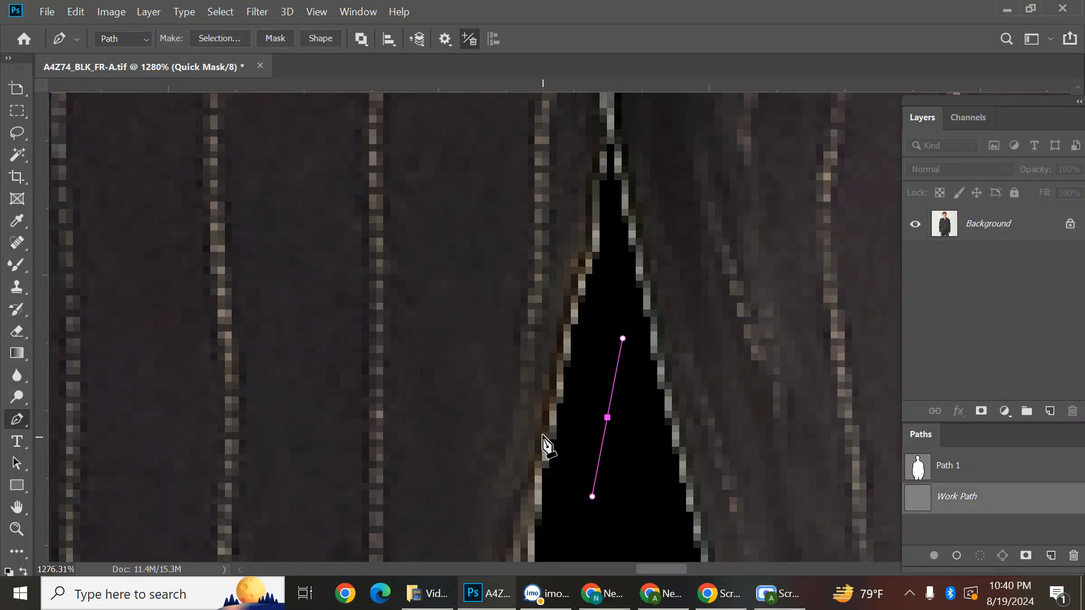
drag(615, 150, 637, 333)
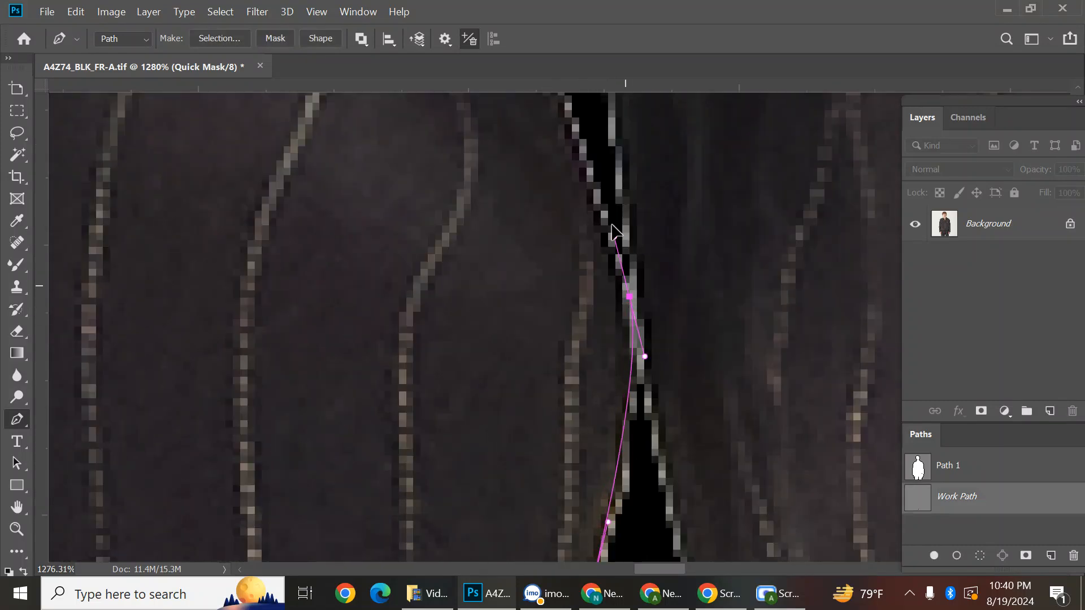
drag(611, 212, 630, 380)
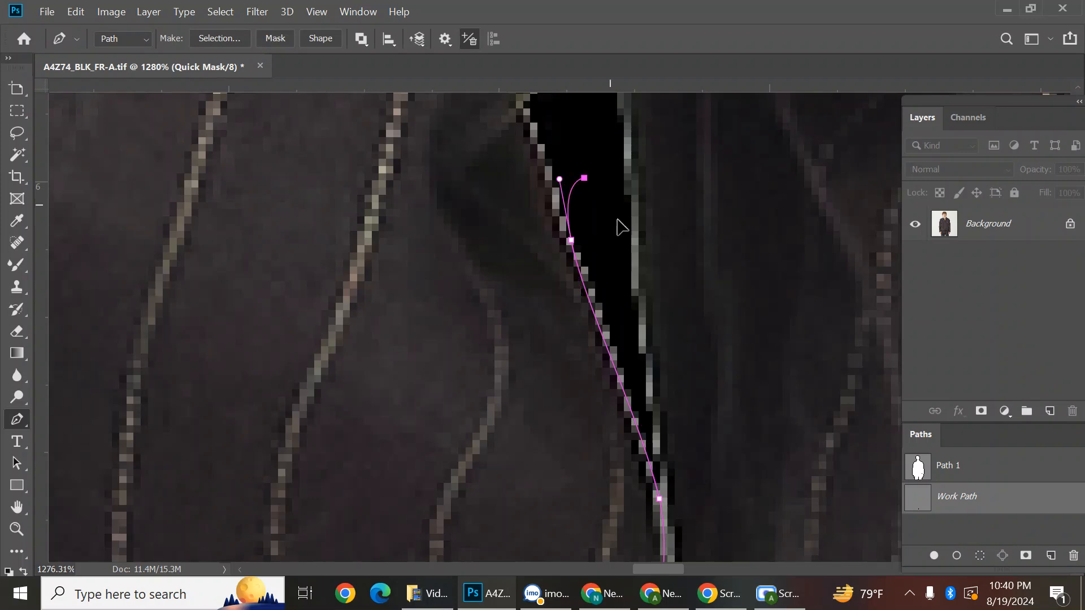
drag(664, 438, 620, 243)
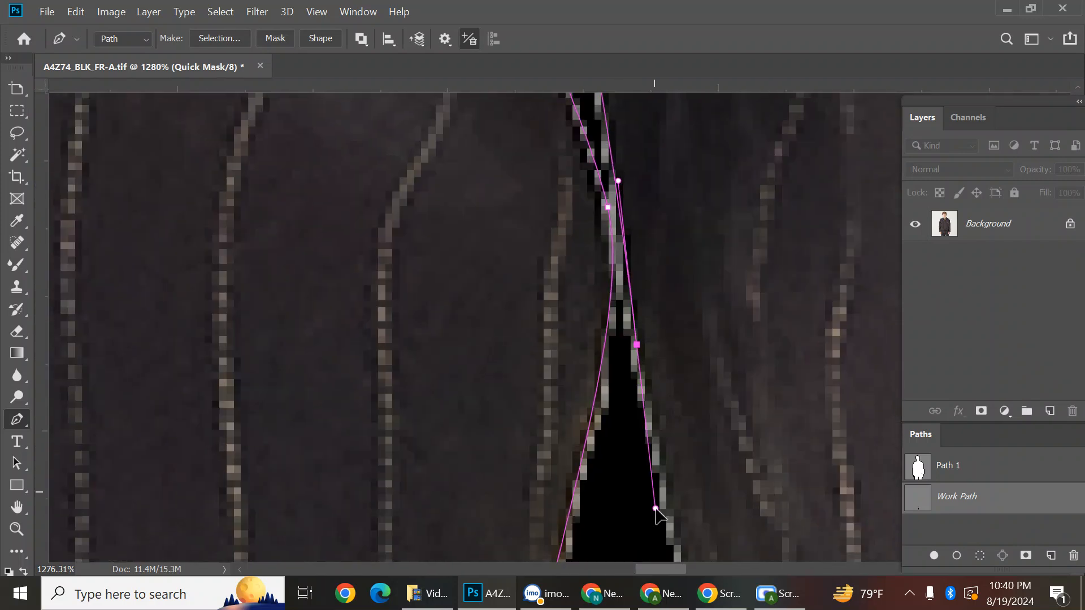
scroll(637, 317, down, 5)
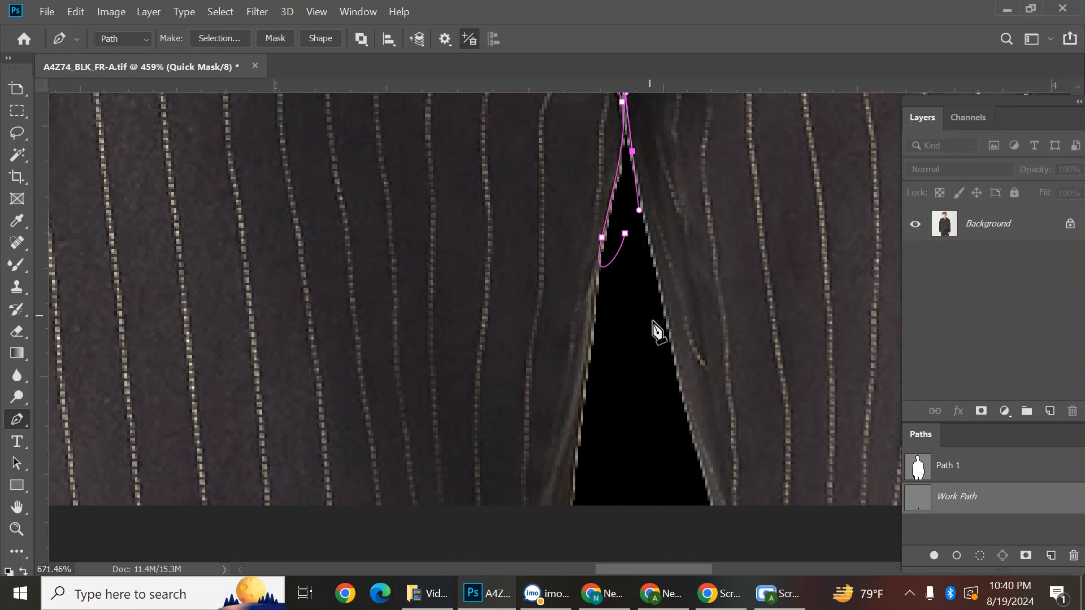
scroll(658, 320, up, 2)
scroll(639, 309, down, 2)
key(q)
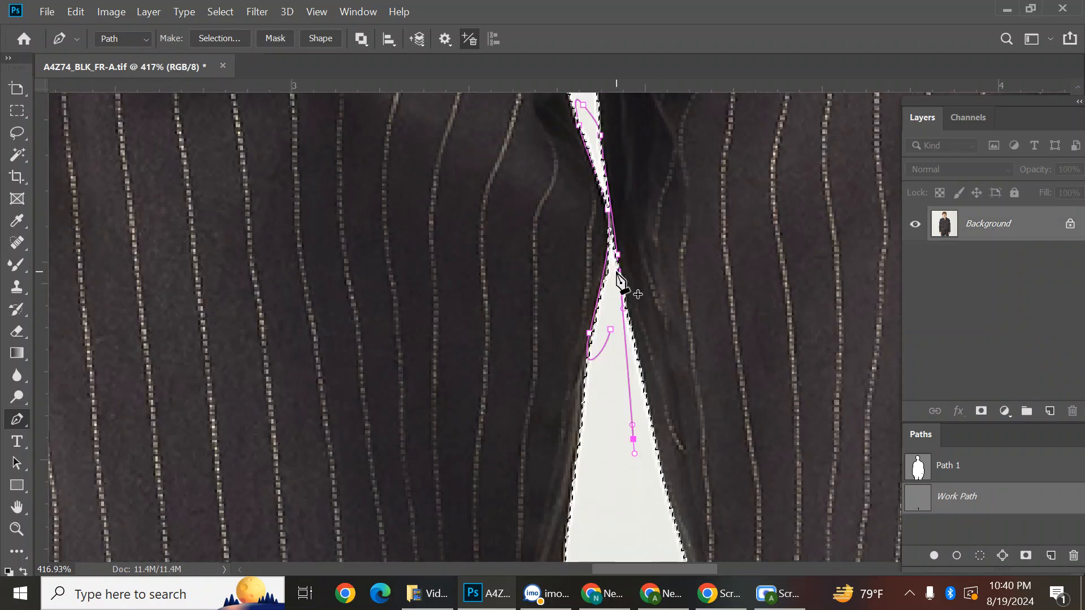
key(ctrl+alt+Return)
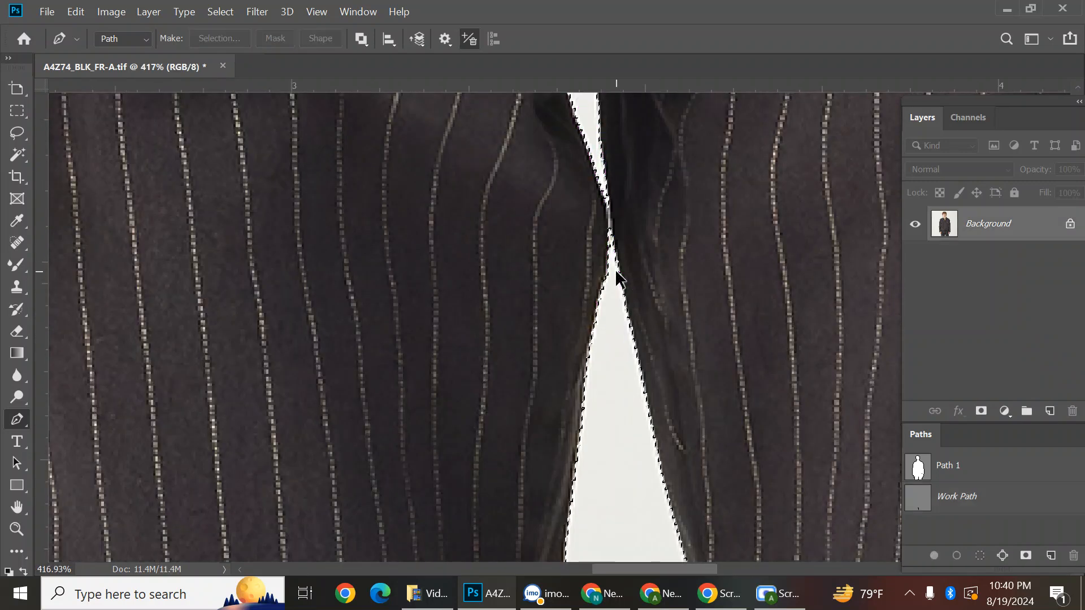
Preview the refined selection in Quick Mask mode and check the leg gap, hands and jacket edges
key(q)
scroll(626, 243, down, 4)
scroll(617, 259, down, 3)
drag(613, 320, 610, 371)
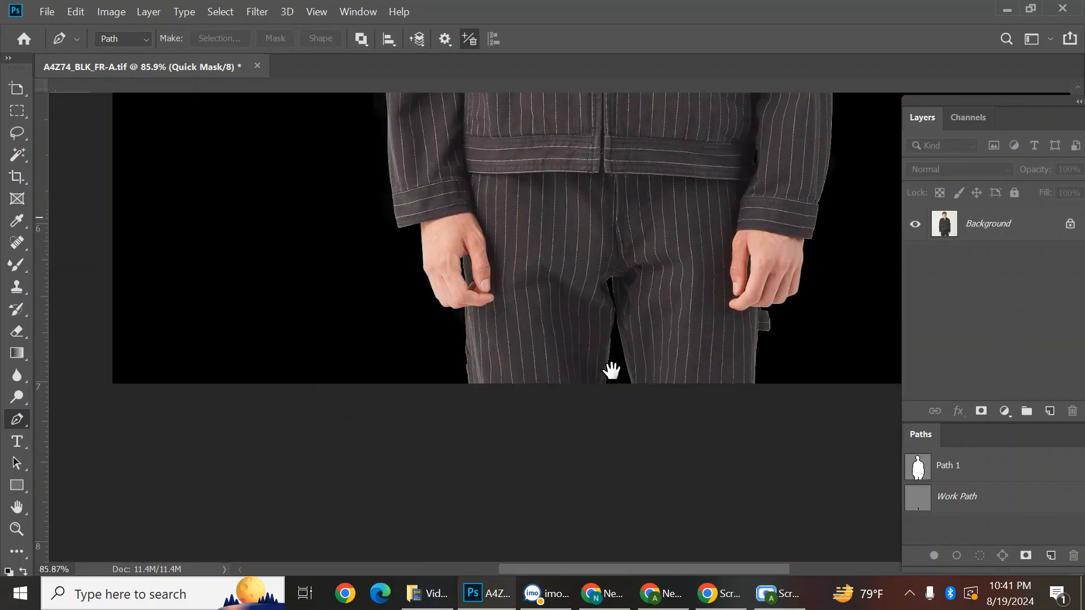
drag(562, 217, 534, 307)
drag(540, 139, 639, 192)
drag(664, 125, 633, 337)
scroll(610, 339, down, 3)
scroll(642, 205, up, 2)
Compare the Quick Mask preview with the original photo around the hair and shoulders, ending outside Quick Mask mode
key(q)
drag(748, 223, 590, 274)
key(q)
scroll(589, 274, up, 2)
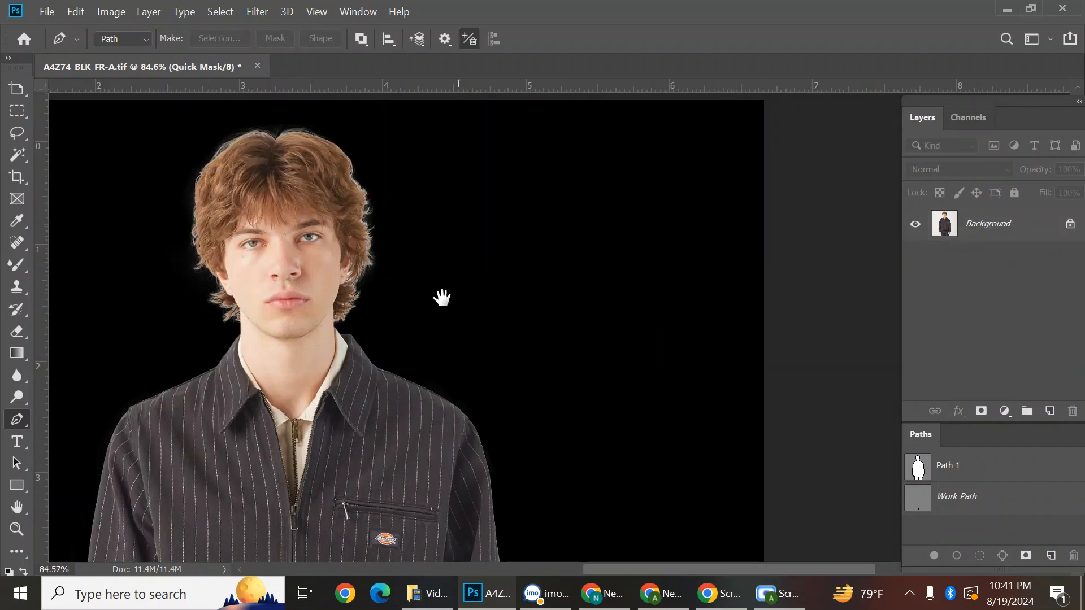
scroll(420, 336, down, 3)
drag(507, 223, 593, 149)
key(q)
drag(556, 265, 517, 345)
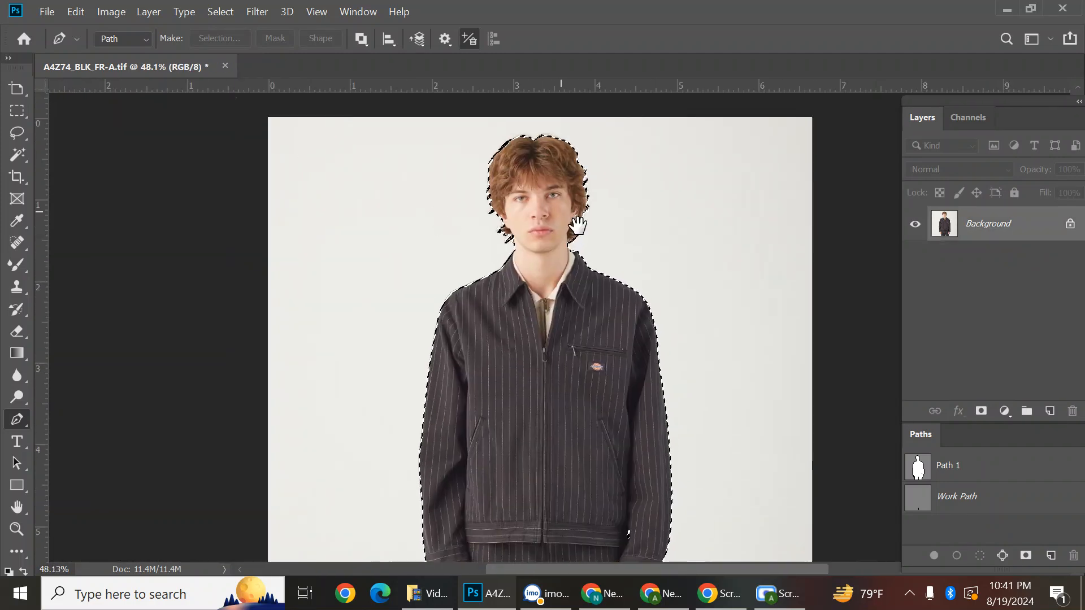
Feather the selection around the model by 0.4 pixels
scroll(577, 225, down, 3)
click(220, 11)
mouse_move(294, 235)
click(467, 300)
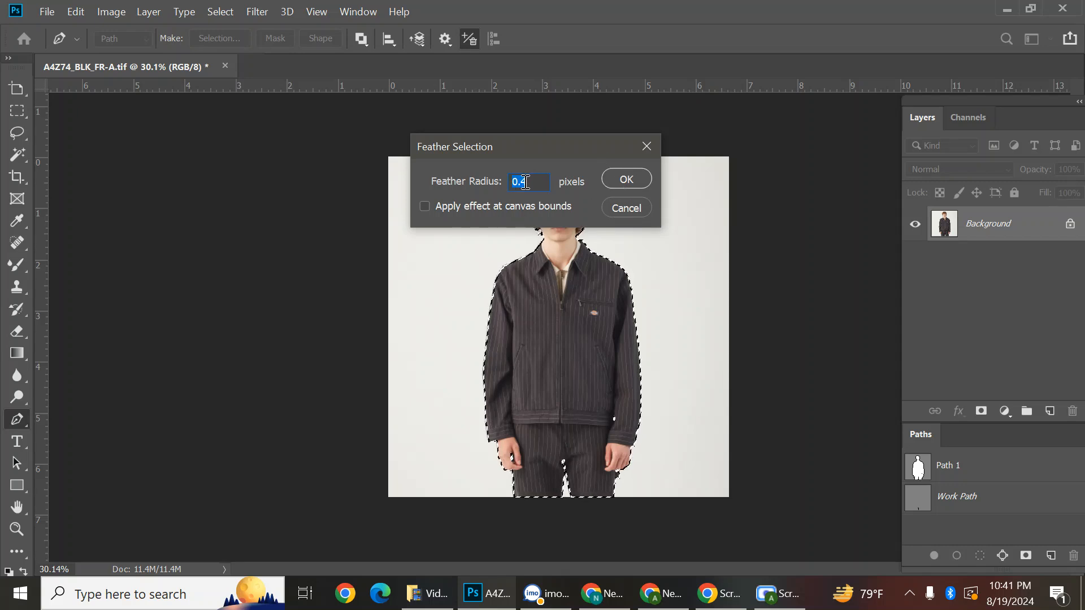
click(626, 181)
scroll(605, 266, up, 2)
scroll(593, 248, down, 1)
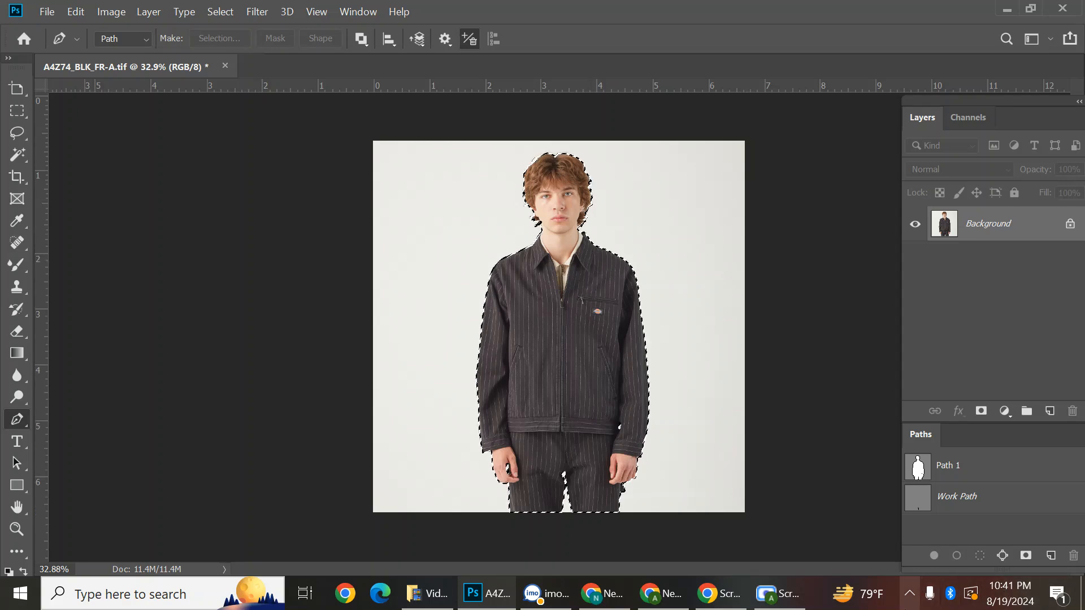
click(910, 595)
click(859, 527)
drag(2, 3, 1083, 609)
click(830, 453)
mouse_move(398, 323)
mouse_down()
mouse_move(866, 341)
mouse_move(975, 412)
mouse_up()
drag(913, 130, 937, 152)
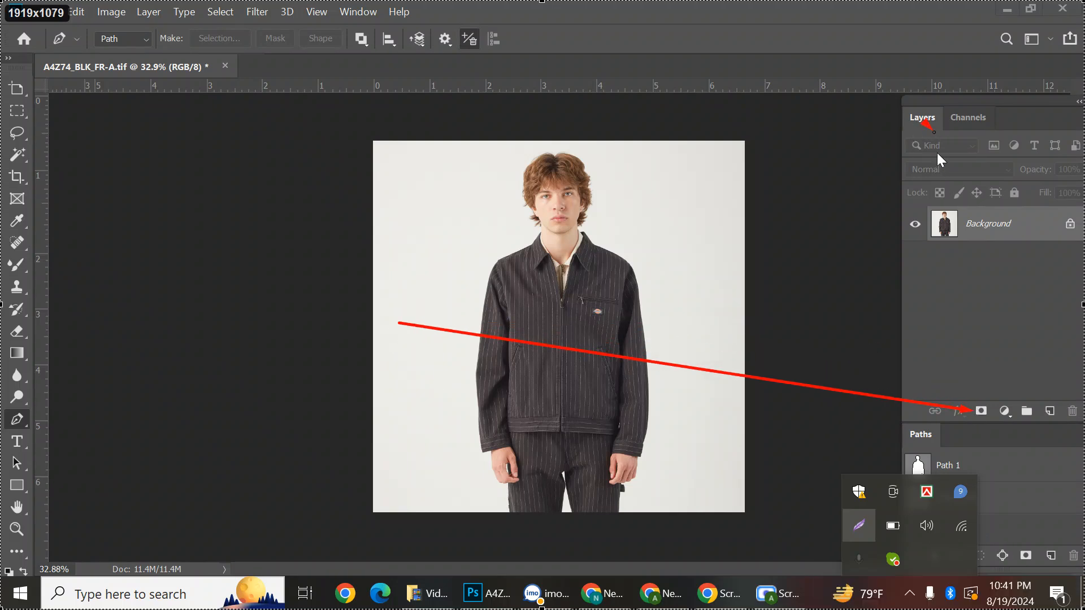
drag(964, 368, 969, 393)
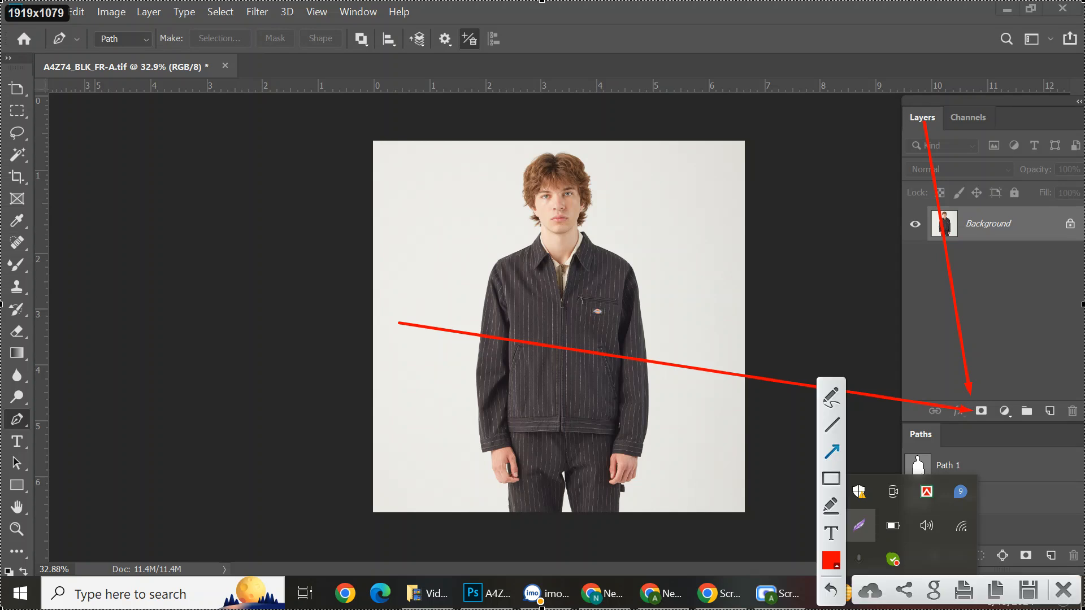
click(1064, 592)
Add a layer mask to the photo layer from the active selection, hiding the background
click(981, 410)
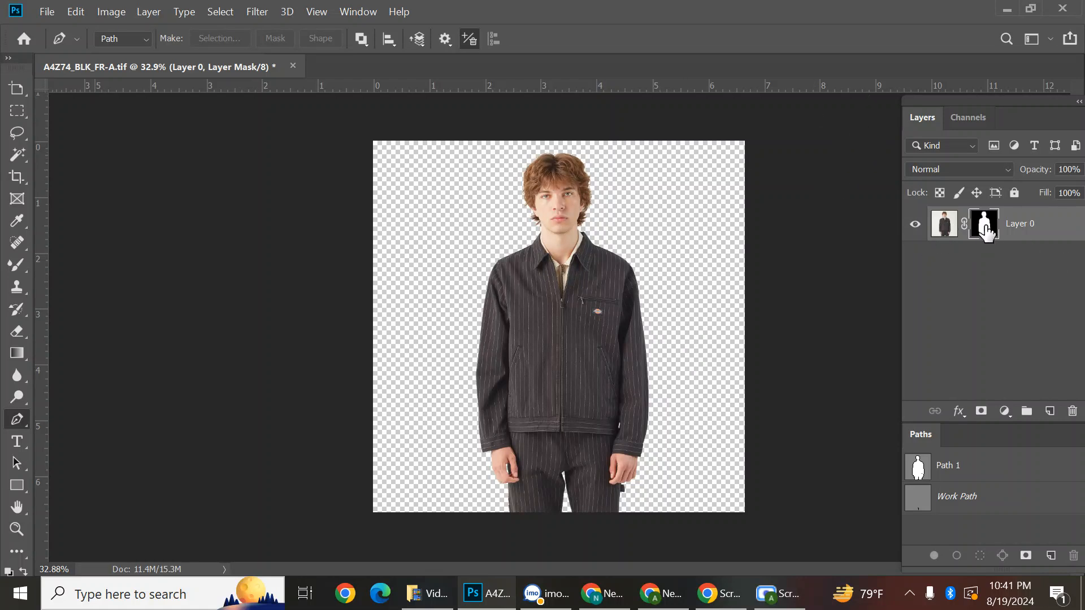
click(912, 591)
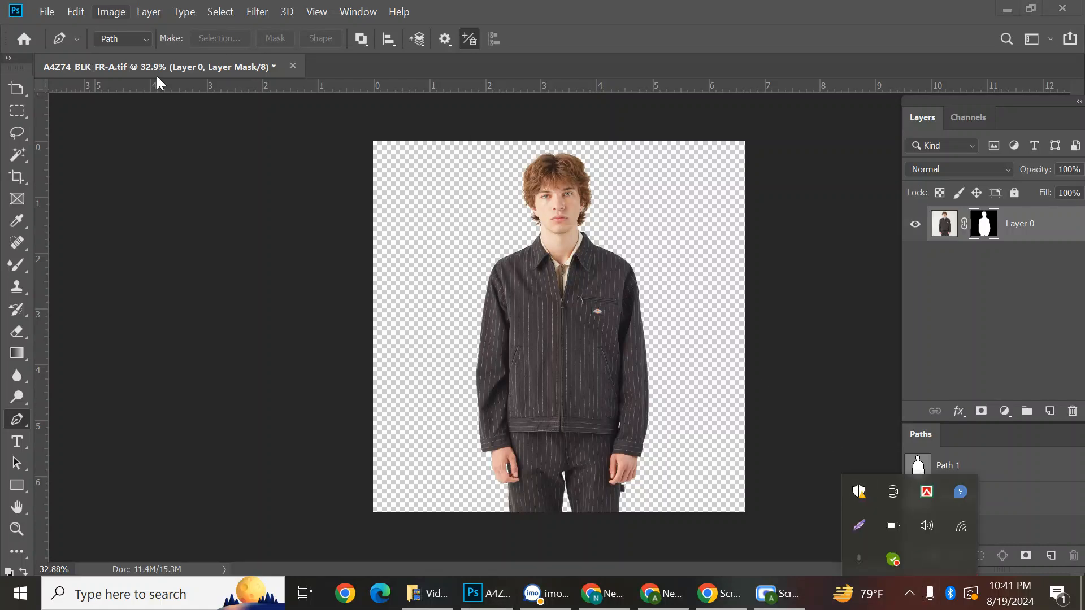
drag(0, 0, 1084, 609)
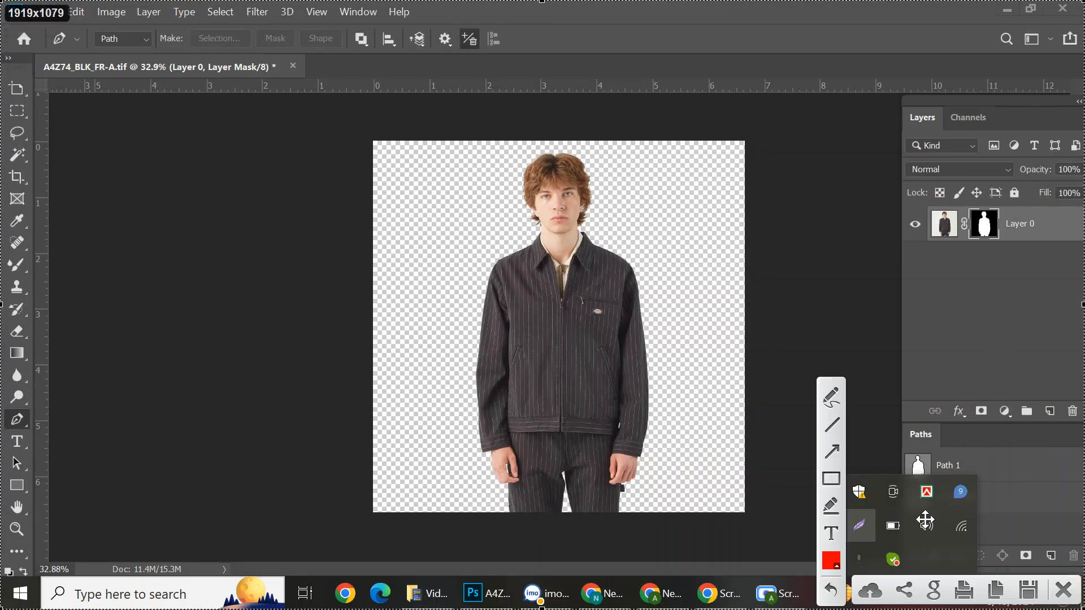
mouse_move(400, 390)
mouse_down()
mouse_move(890, 286)
mouse_move(967, 247)
mouse_up()
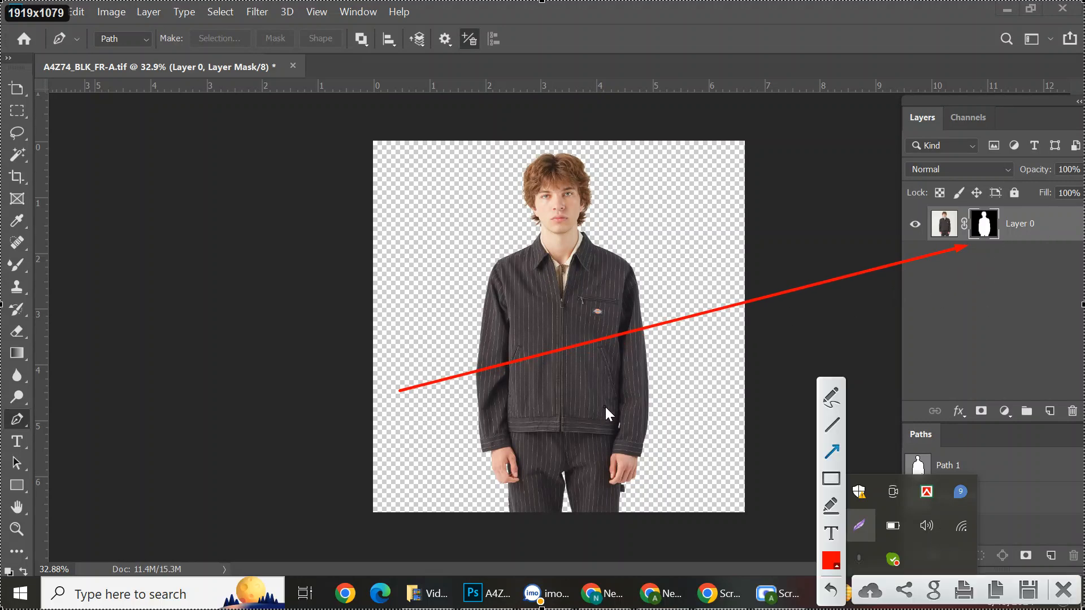
mouse_move(617, 458)
mouse_down()
mouse_move(839, 287)
mouse_move(941, 239)
mouse_move(931, 240)
mouse_up()
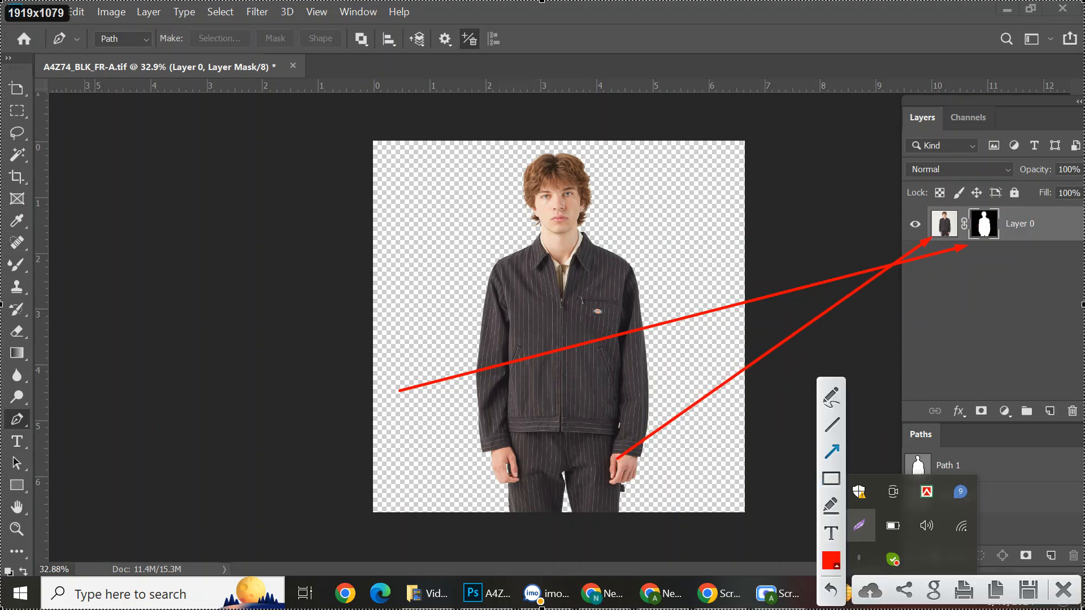
click(1064, 595)
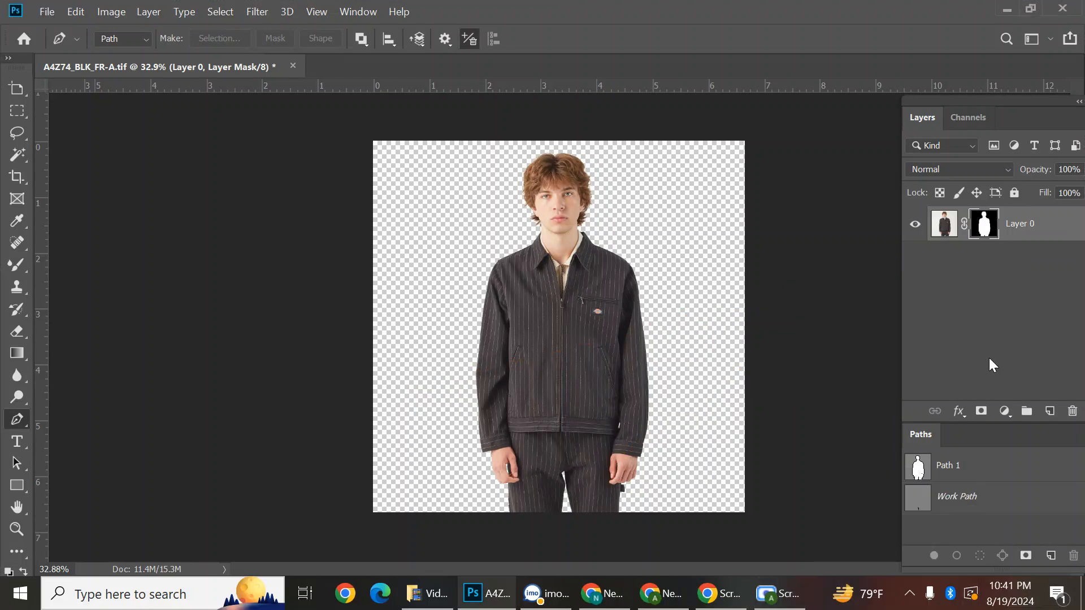
Add a solid color fill layer in 333333 and place it beneath the masked model layer
click(1004, 412)
click(977, 108)
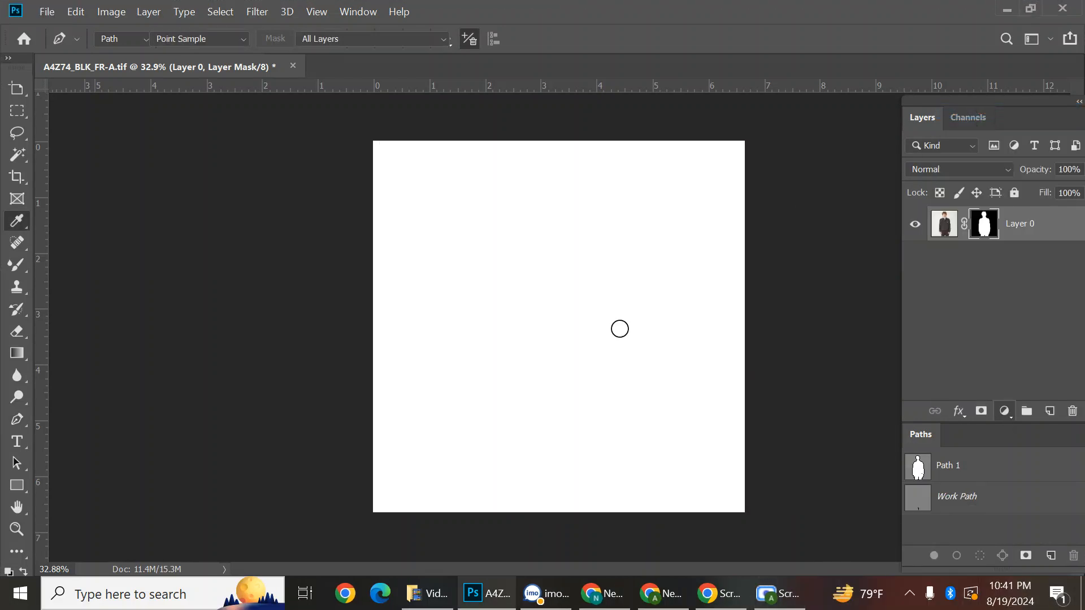
text(333333)
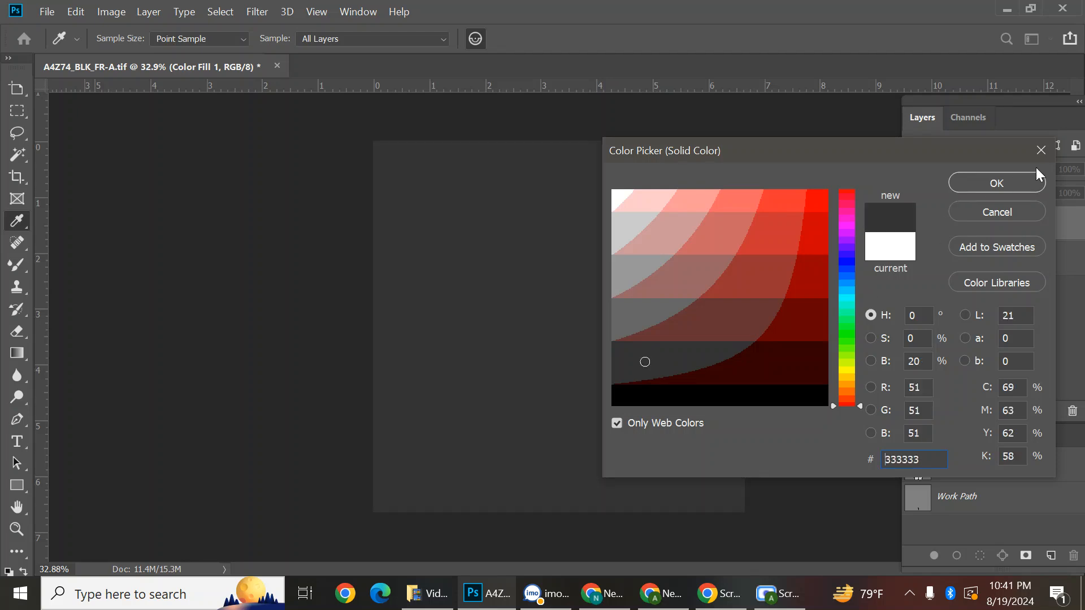
click(996, 183)
key(ctrl+bracketleft)
Examine the cutout's hair, neck and shoulder edges against the dark gray fill for light fringes
scroll(716, 385, up, 5)
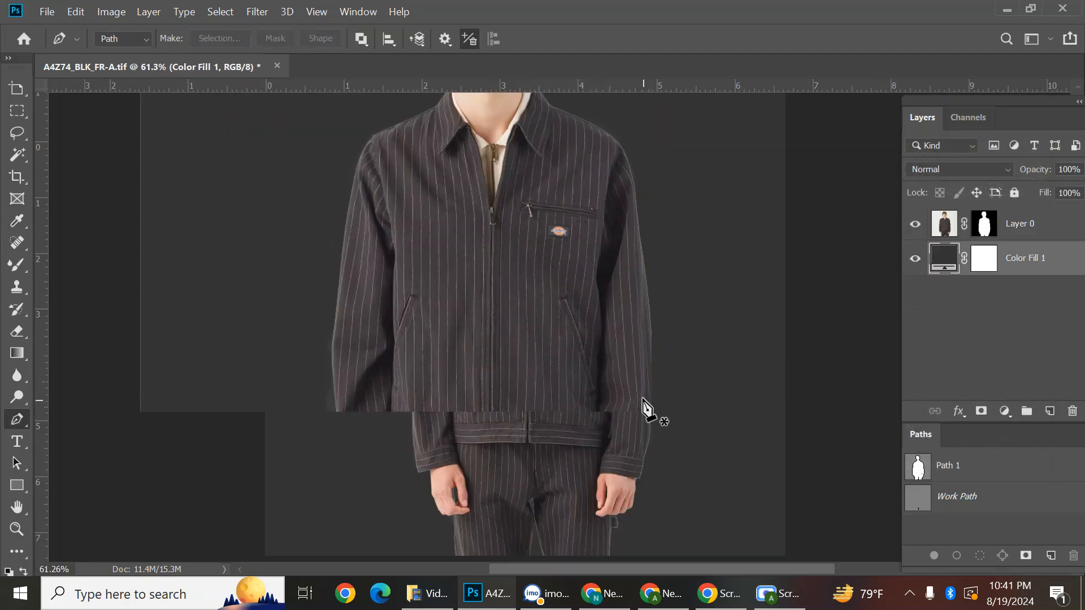
drag(605, 161, 618, 424)
scroll(402, 223, up, 6)
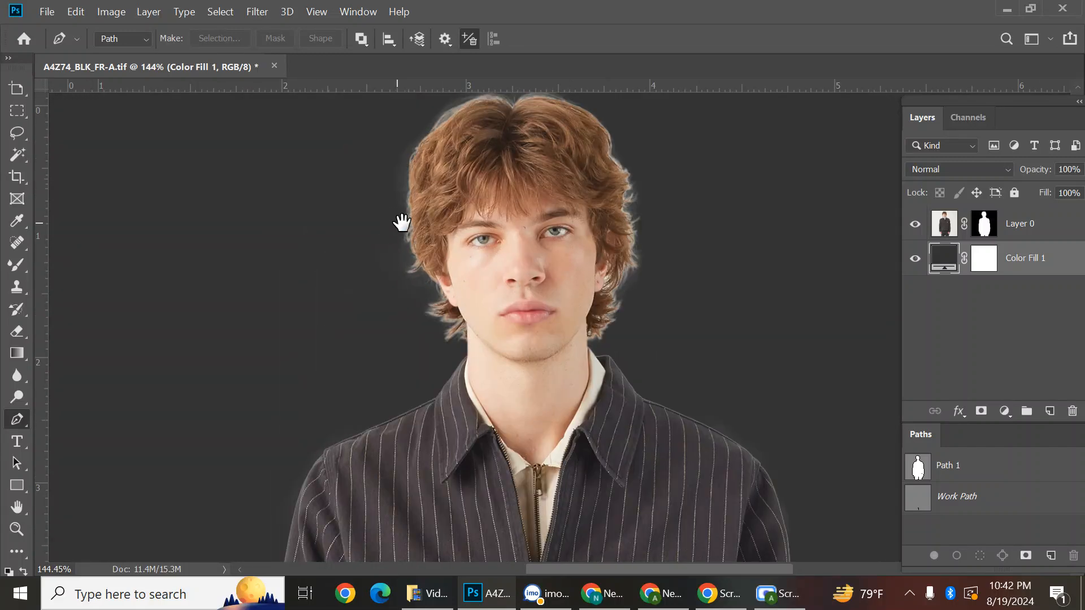
scroll(676, 252, down, 4)
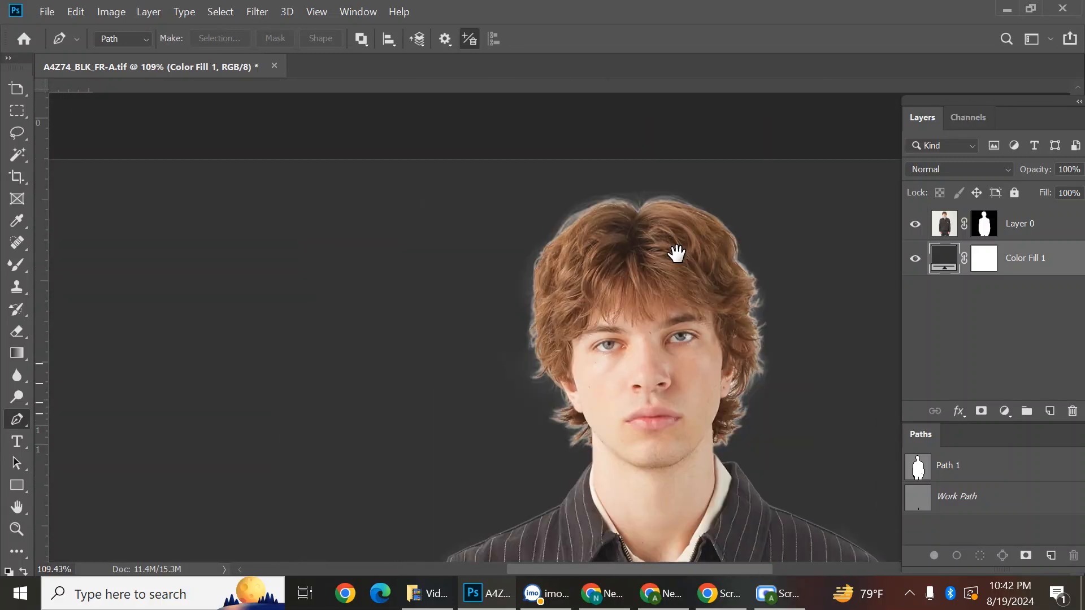
scroll(734, 450, up, 4)
drag(734, 450, 654, 375)
scroll(654, 375, up, 3)
drag(568, 304, 590, 300)
scroll(590, 299, down, 3)
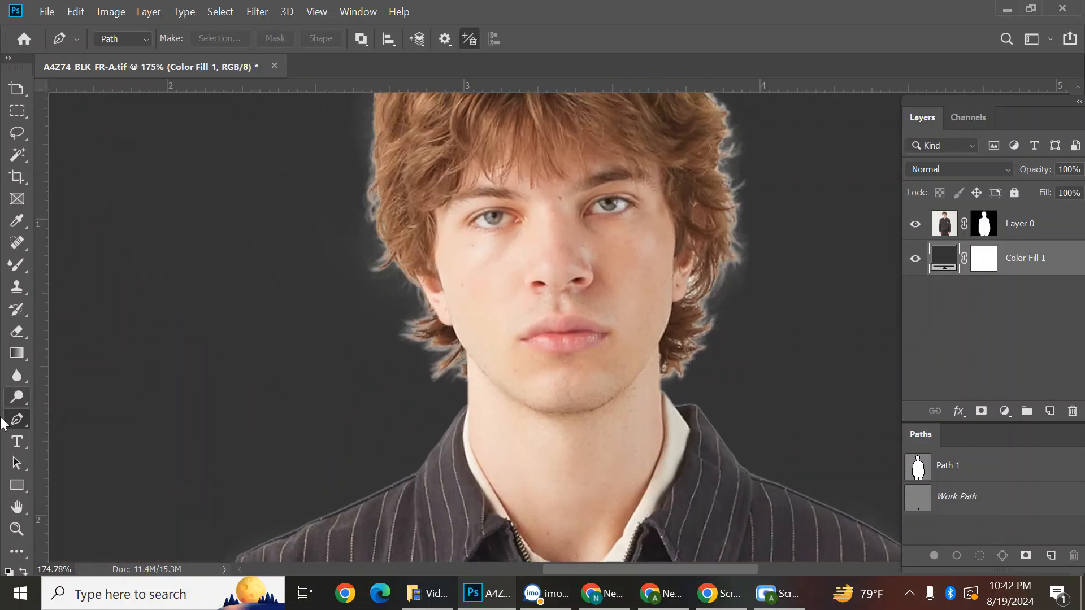
Burn the shadows of the Layer 0 mask around the hair outline with a 175-pixel brush at 6% exposure
click(12, 402)
right_click(16, 398)
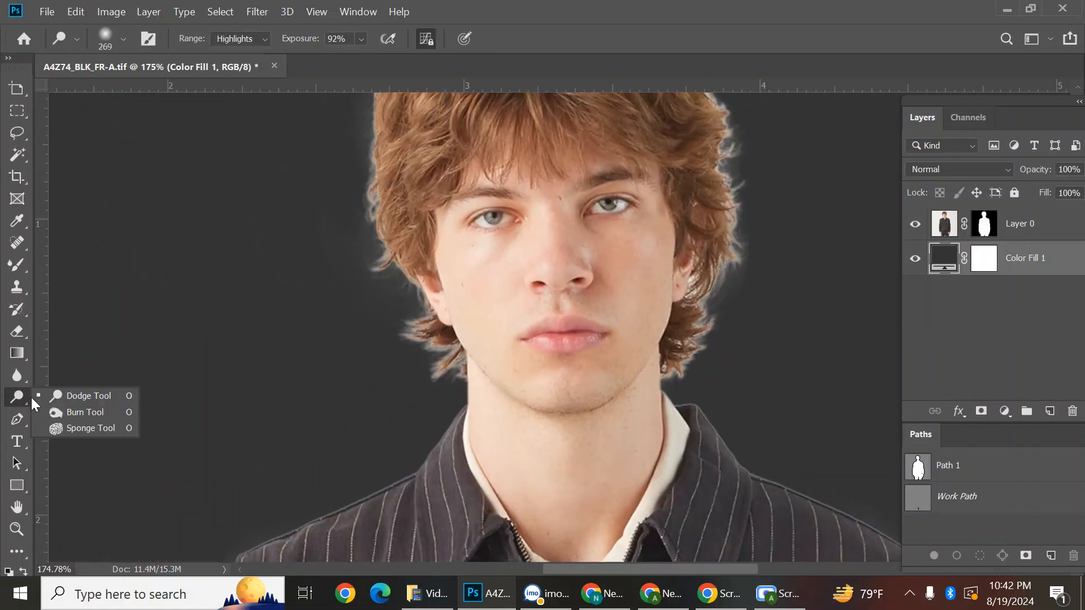
click(79, 412)
click(993, 225)
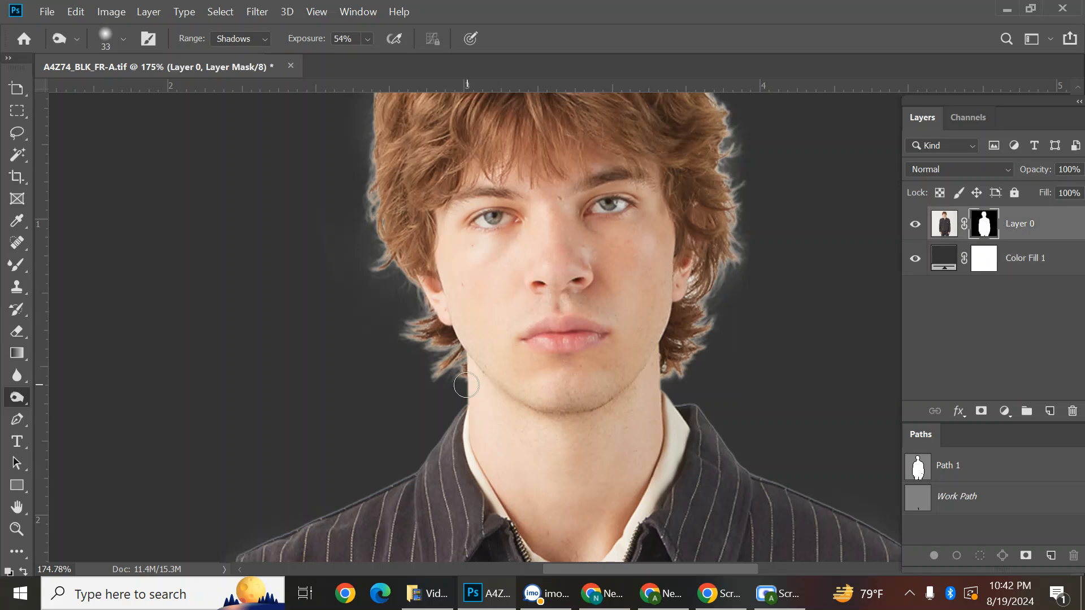
drag(393, 350, 496, 358)
mouse_move(520, 395)
mouse_down()
mouse_move(639, 400)
mouse_move(555, 279)
mouse_move(542, 216)
mouse_up()
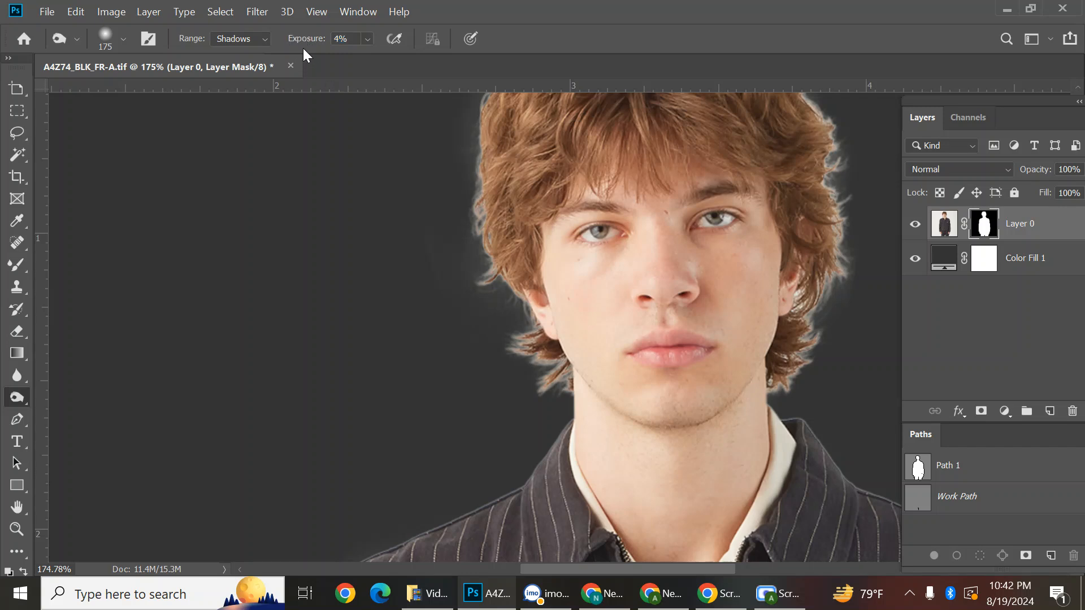
drag(479, 290, 509, 336)
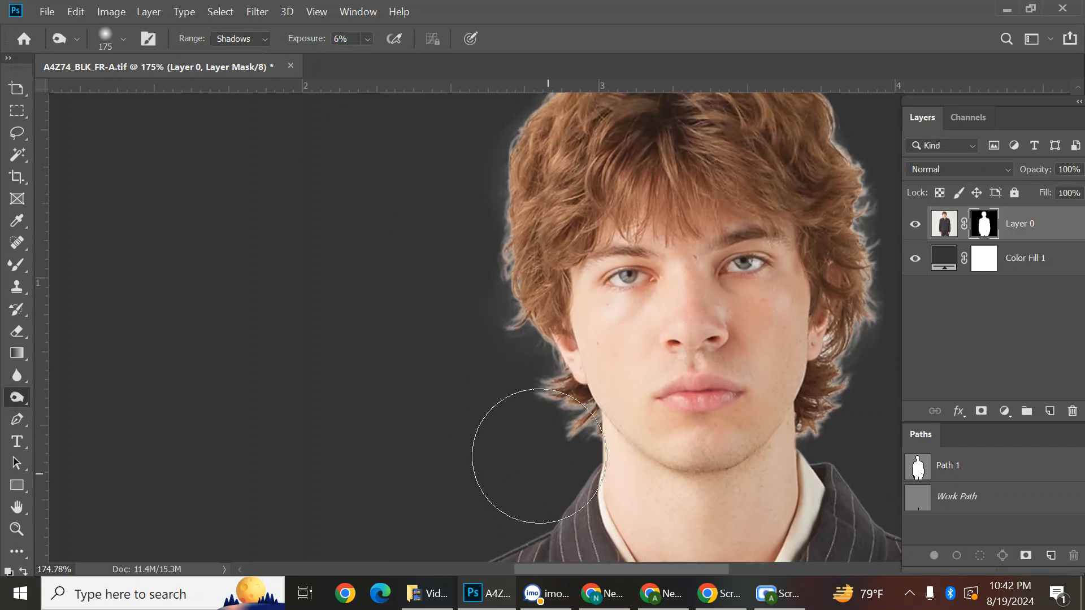
drag(498, 294, 490, 404)
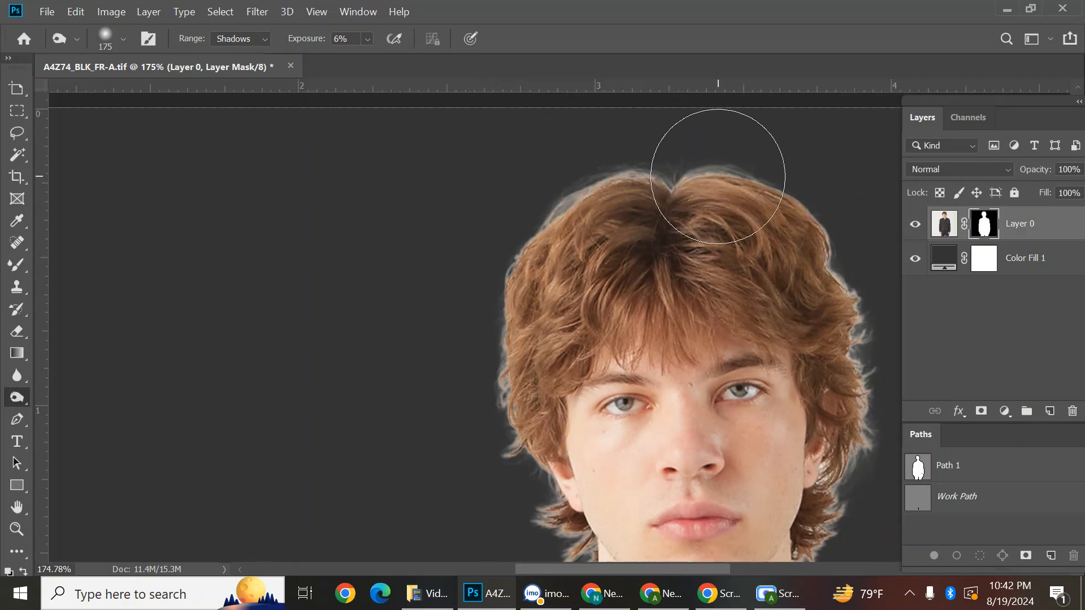
drag(792, 218, 654, 218)
drag(656, 426, 651, 321)
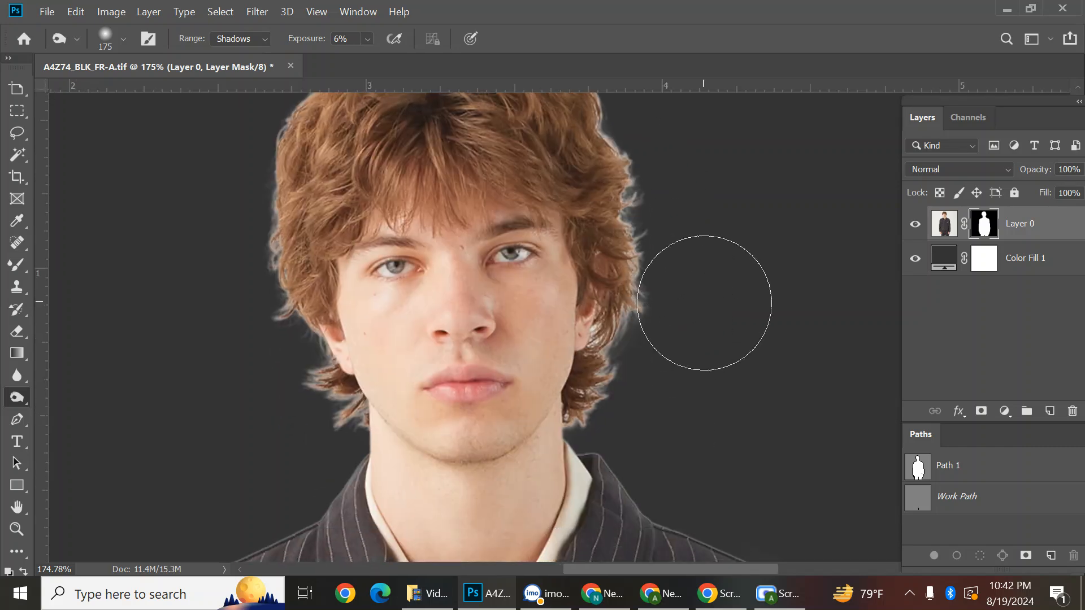
Burn the Layer 0 mask along the sleeve and shoulder on the image's right side at 6% exposure, reducing the brush to 124 pixels
scroll(588, 439, down, 4)
drag(593, 397, 537, 170)
drag(656, 361, 616, 153)
scroll(641, 308, up, 2)
scroll(641, 307, up, 3)
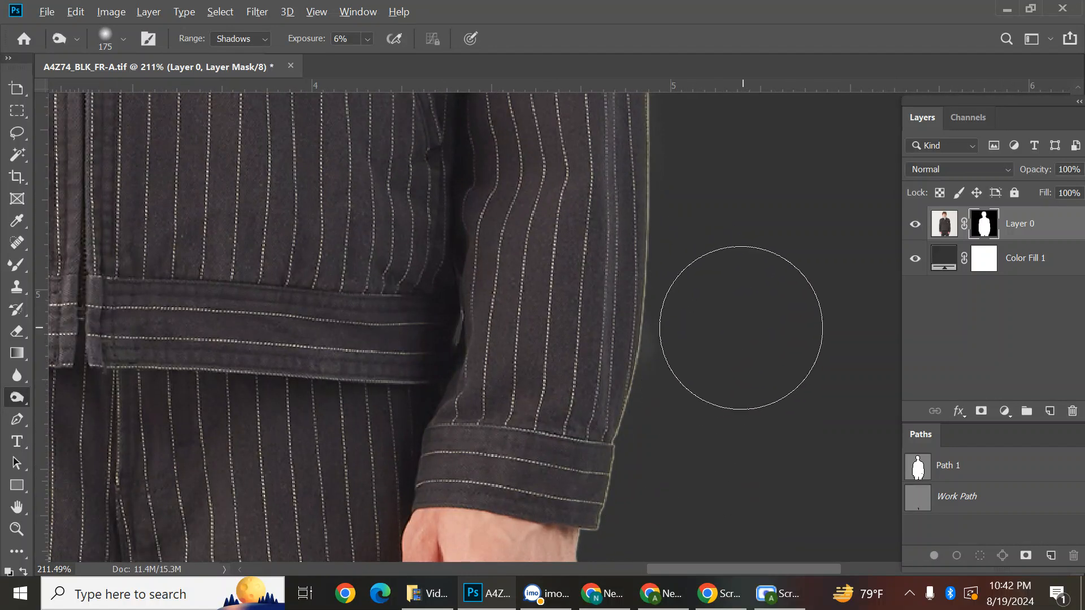
drag(676, 237, 652, 421)
drag(645, 221, 642, 451)
drag(645, 182, 643, 475)
drag(602, 220, 647, 559)
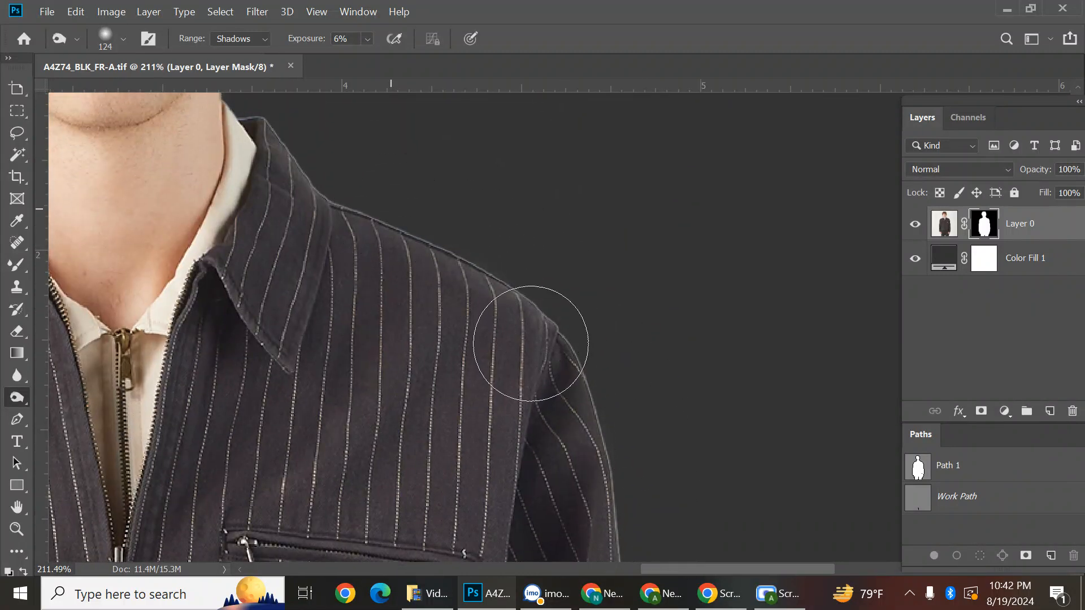
drag(635, 500, 546, 209)
Burn the mask edge along the lower sleeve, cuff and trousers on the image's right side, raising the exposure to 27%
scroll(567, 229, down, 3)
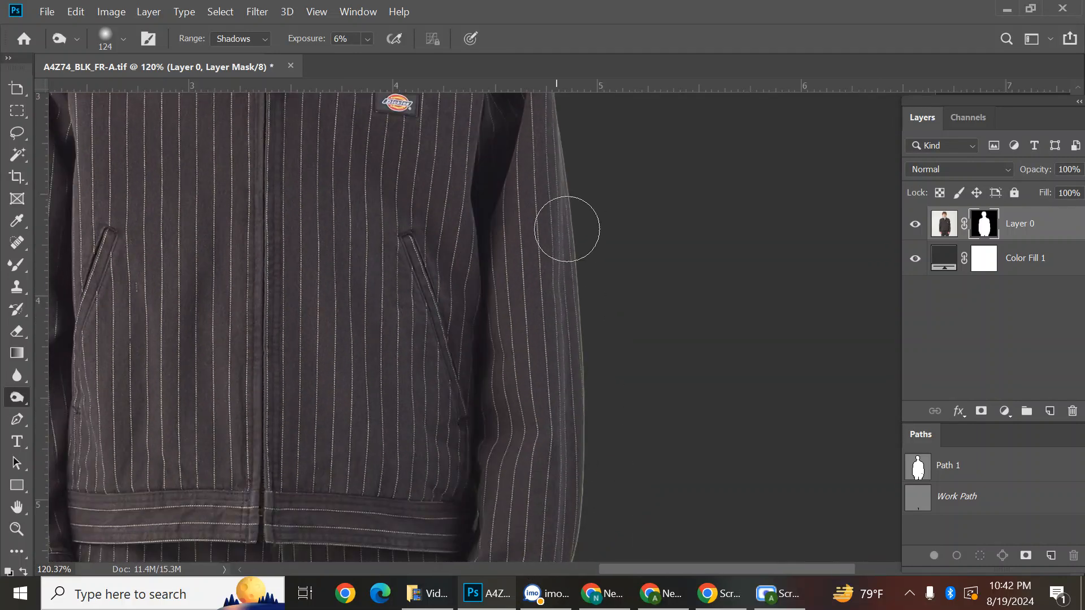
drag(598, 472, 587, 180)
drag(581, 218, 581, 278)
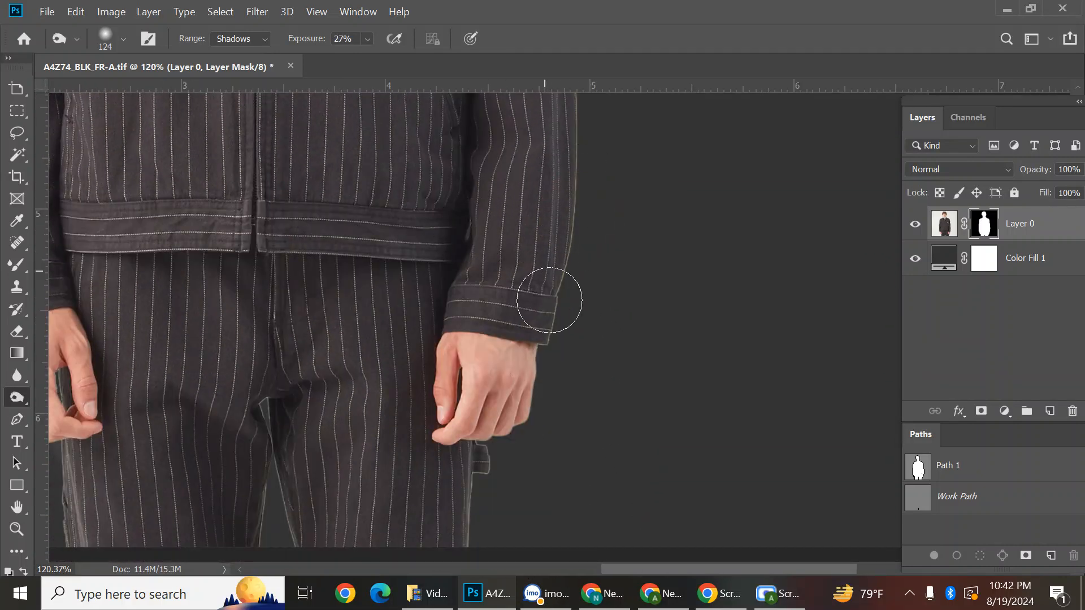
drag(483, 495, 560, 394)
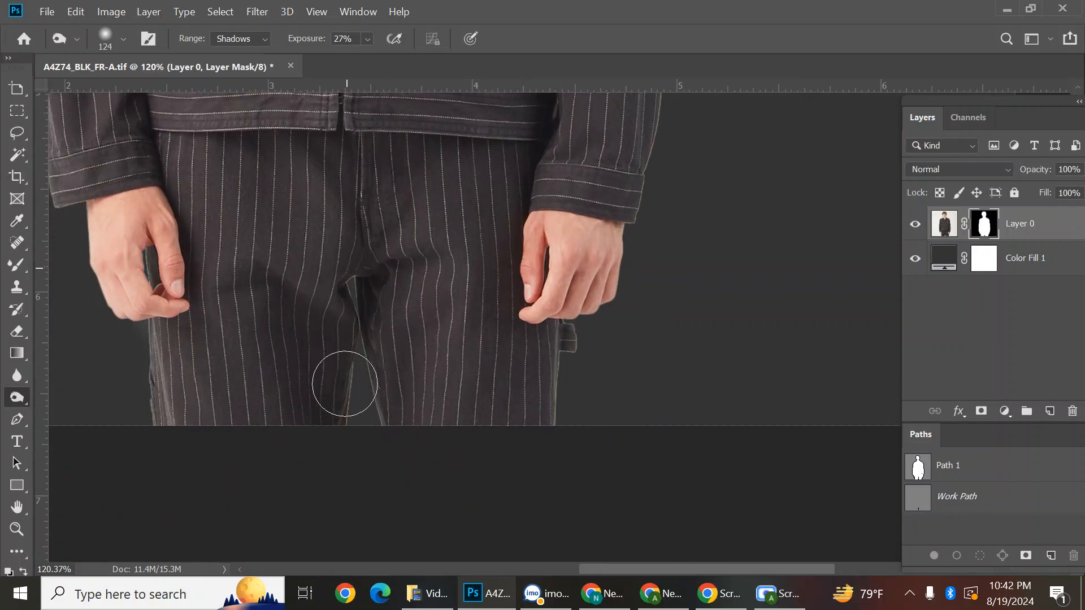
drag(135, 394, 372, 420)
Burn the mask edge along the sleeve, shoulder and collar on the image's left side, lowering the exposure to 24%
drag(315, 234, 375, 508)
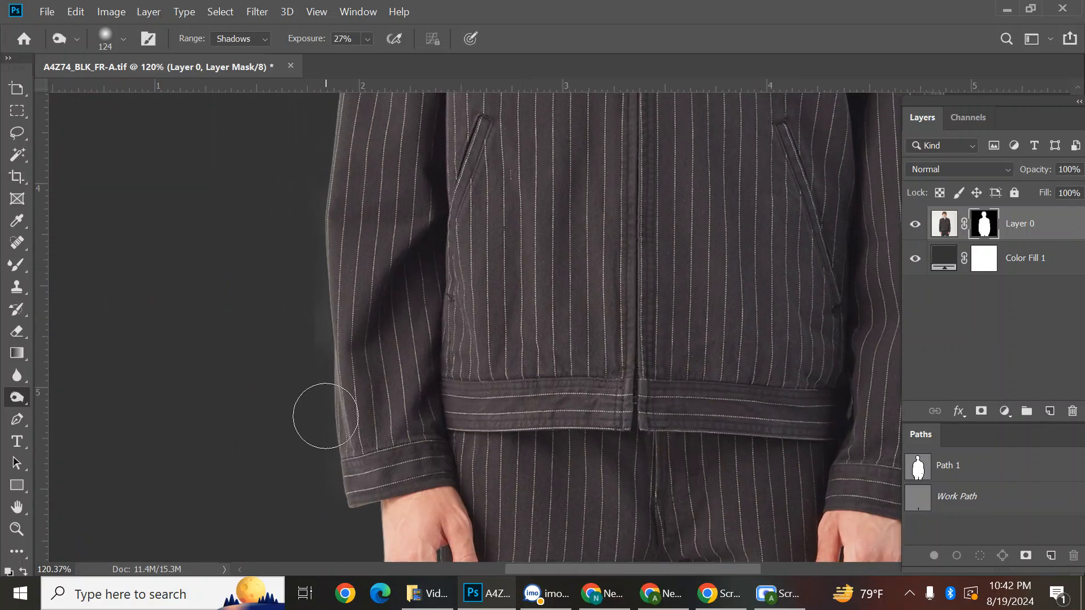
drag(326, 439, 324, 374)
drag(321, 302, 340, 460)
drag(381, 160, 367, 389)
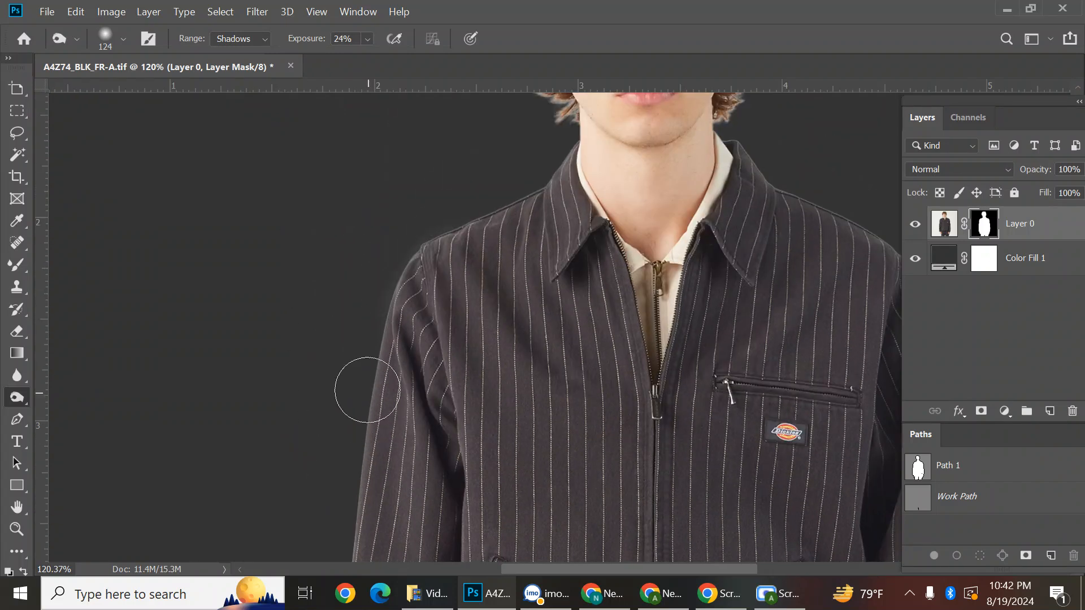
drag(550, 189, 532, 327)
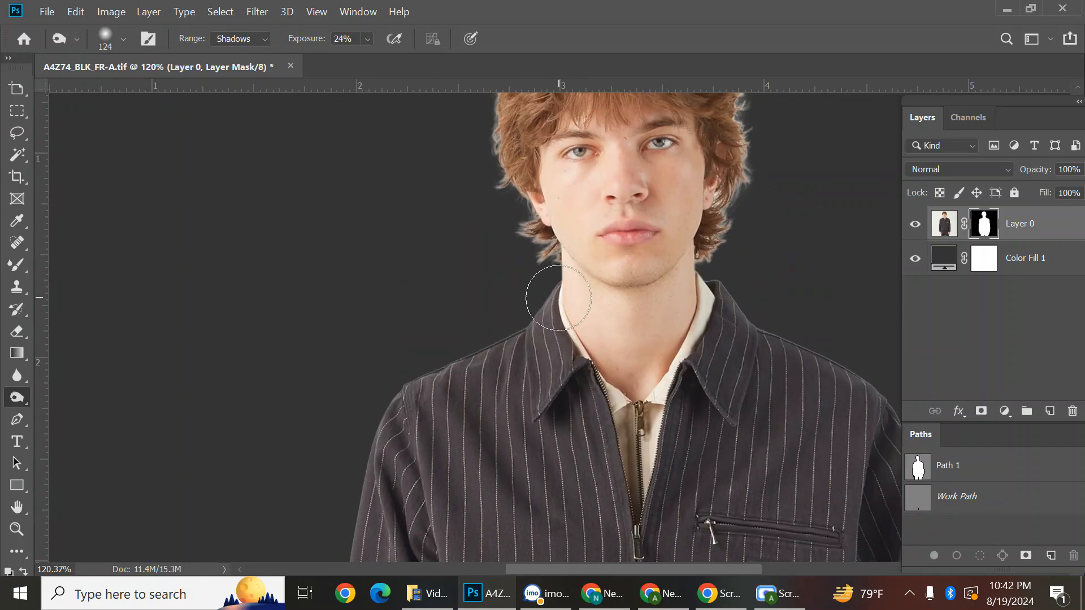
drag(690, 370, 651, 249)
Inspect the collar edge and the Layer 0 mask on its own in black and white, ending back in the normal image view
scroll(651, 249, up, 6)
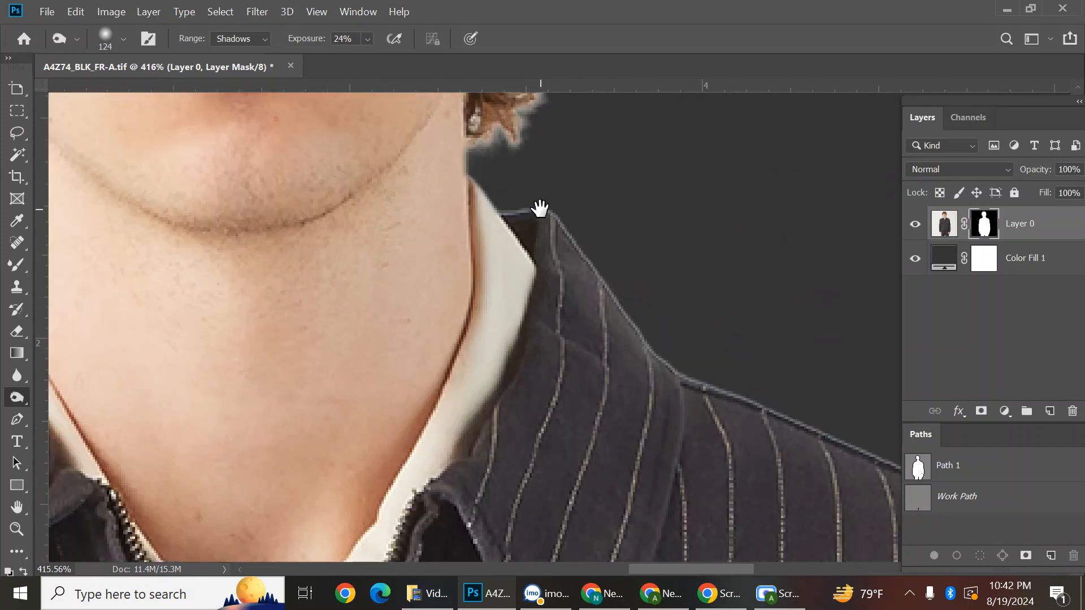
scroll(548, 209, down, 5)
alt+click(990, 226)
scroll(659, 354, down, 6)
drag(706, 508, 700, 209)
scroll(763, 429, up, 9)
scroll(778, 445, down, 7)
drag(768, 447, 753, 182)
scroll(753, 182, down, 4)
drag(734, 238, 731, 325)
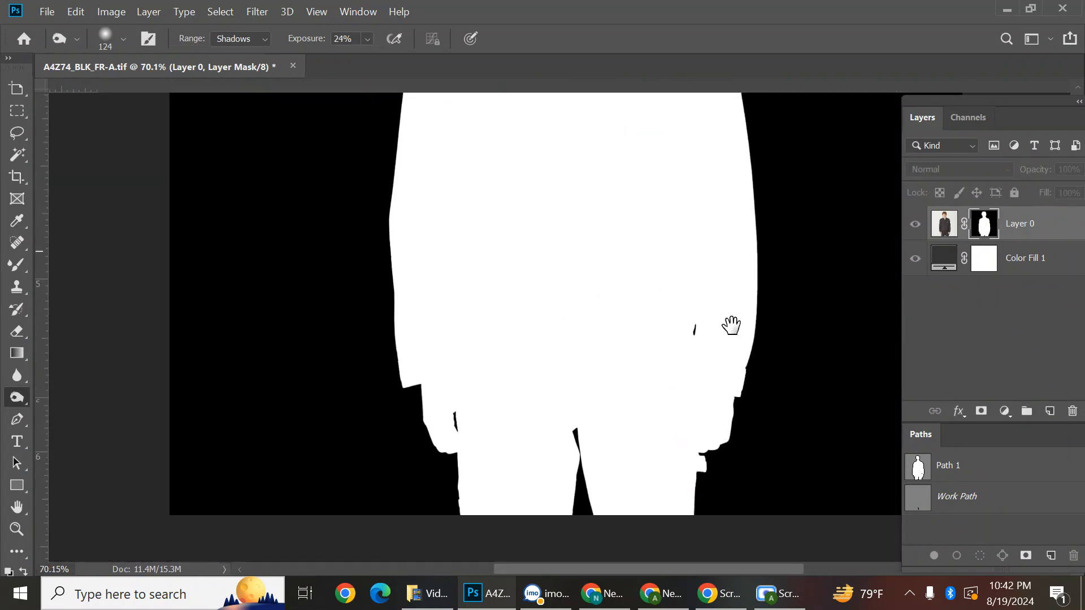
scroll(731, 325, up, 1)
key(ctrl+0)
alt+click(983, 227)
scroll(544, 177, up, 2)
scroll(543, 178, down, 3)
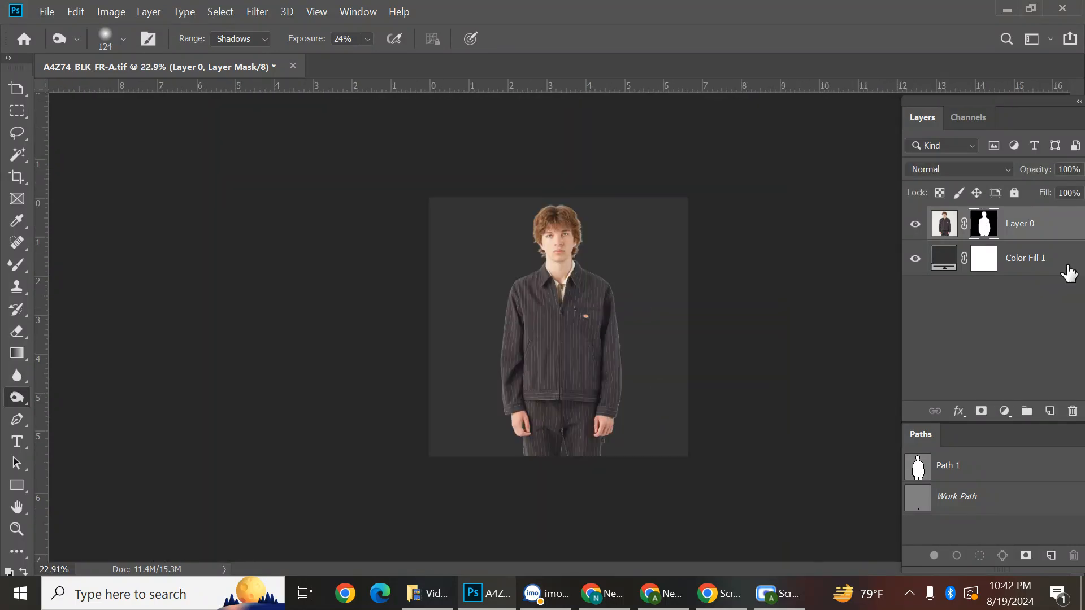
Change the fill layer beneath the model to a light purple, trying other colors first
double_click(949, 264)
drag(829, 172, 935, 179)
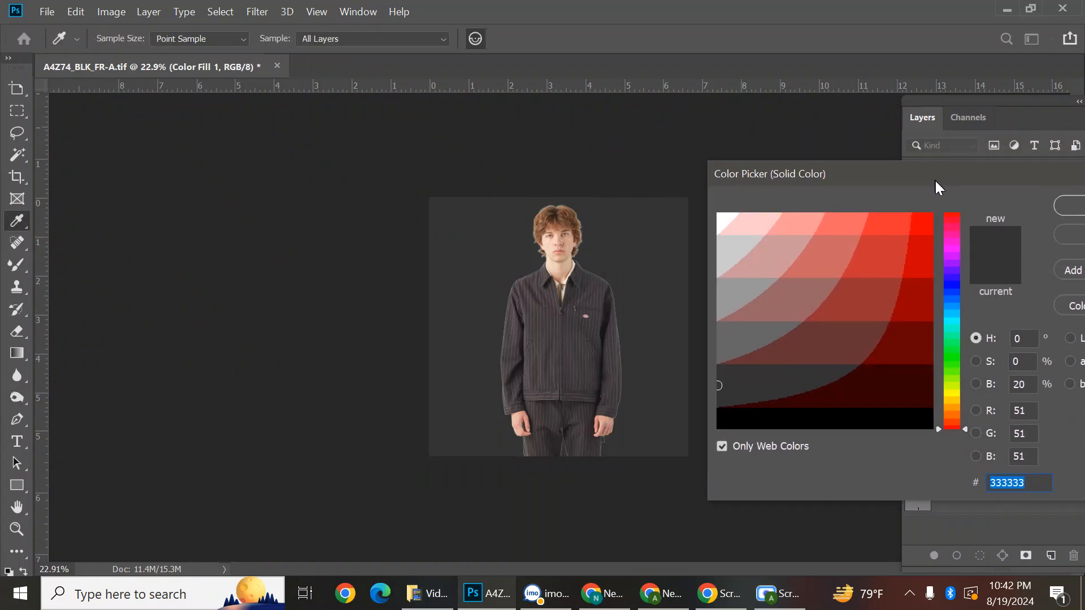
mouse_move(866, 336)
mouse_down()
mouse_move(835, 179)
mouse_move(710, 373)
mouse_move(690, 209)
mouse_up()
mouse_move(828, 354)
mouse_down()
mouse_move(830, 218)
mouse_move(810, 253)
mouse_up()
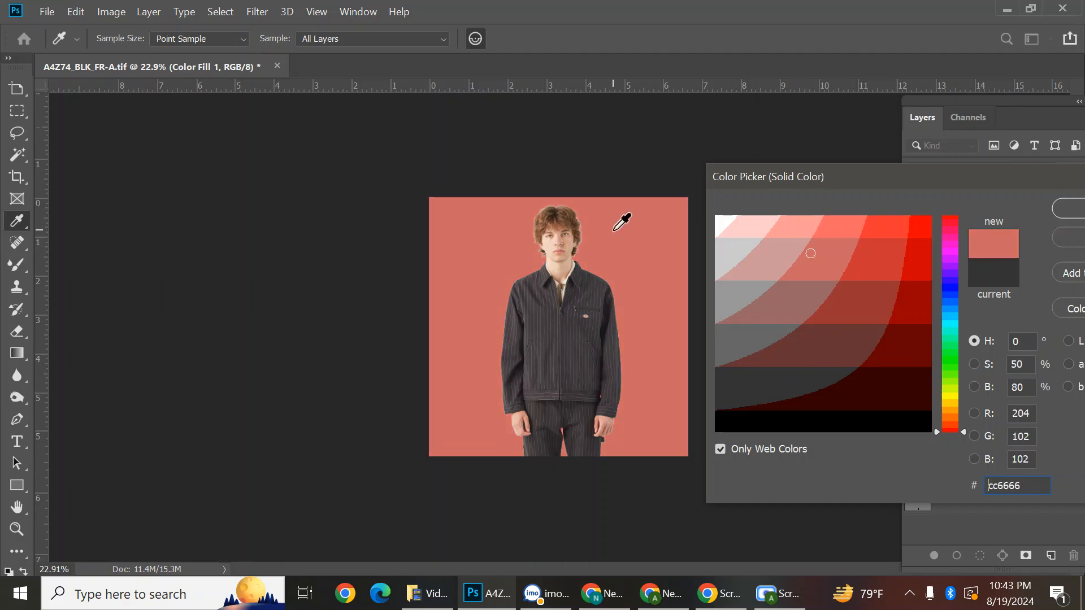
drag(968, 174, 888, 129)
mouse_move(782, 278)
mouse_down()
mouse_move(772, 227)
mouse_move(786, 143)
mouse_move(659, 320)
mouse_move(641, 186)
mouse_up()
drag(875, 285, 876, 181)
drag(789, 312, 941, 209)
click(874, 233)
click(874, 211)
click(1020, 163)
Check the cutout's hair and jacket edges against the purple background and the full composition
scroll(566, 322, up, 4)
scroll(566, 323, up, 6)
drag(645, 189, 576, 361)
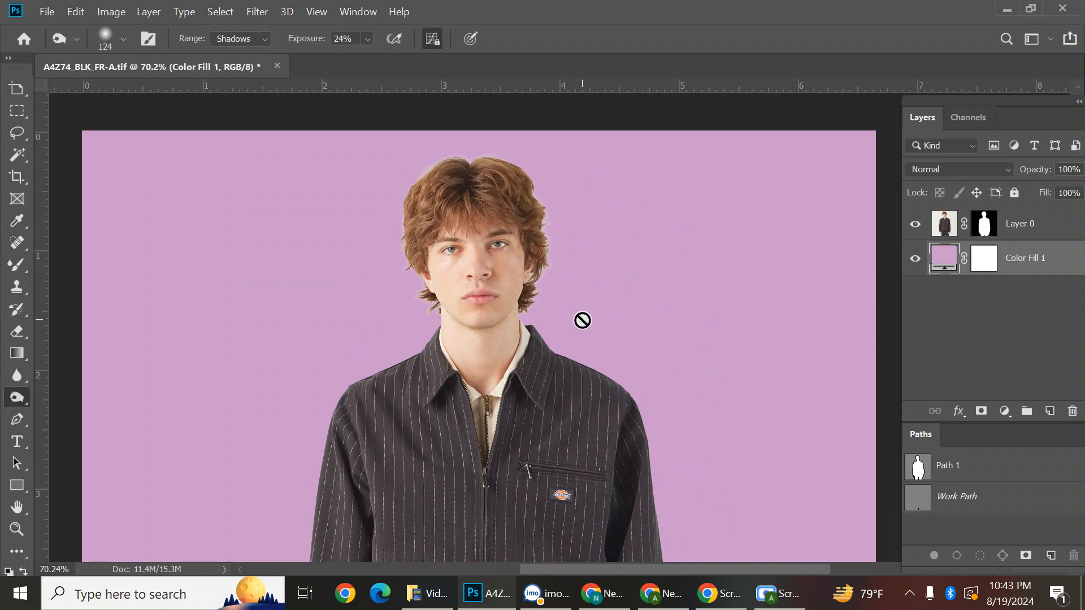
scroll(600, 162, down, 5)
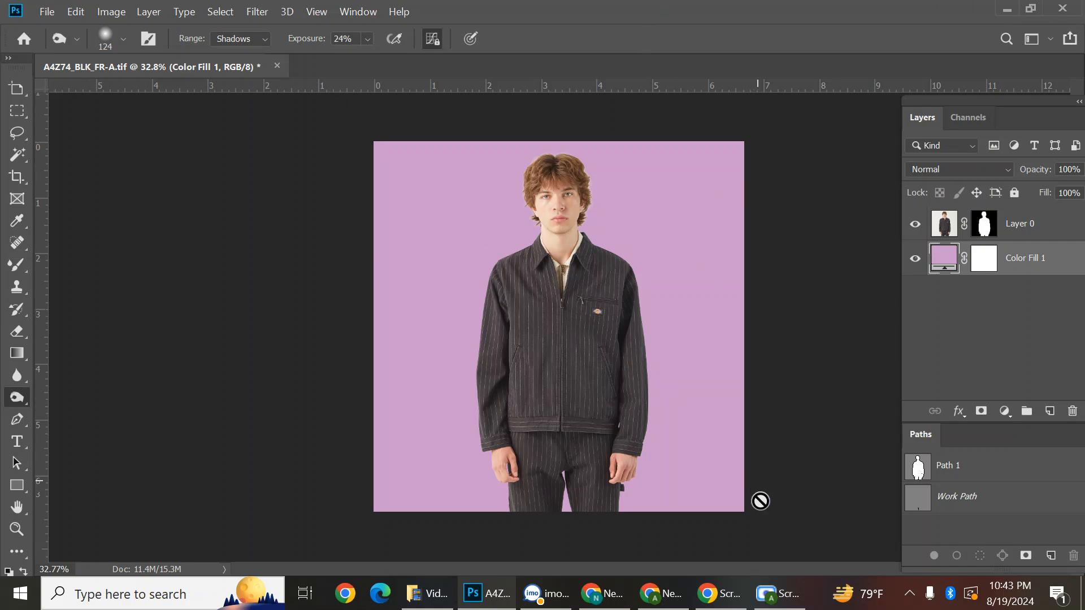
mouse_move(756, 598)
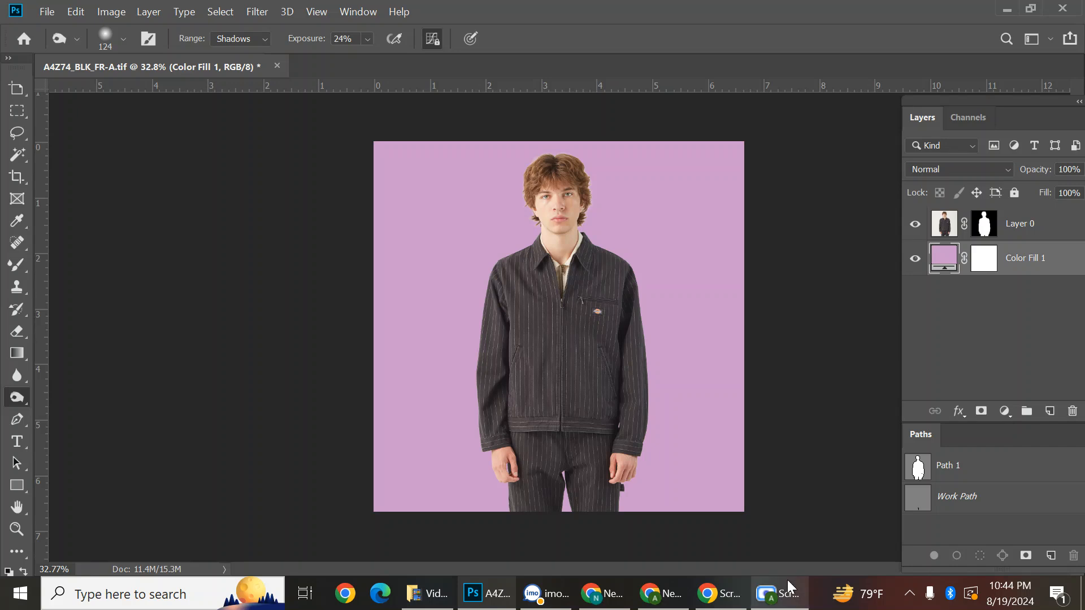
mouse_move(784, 582)
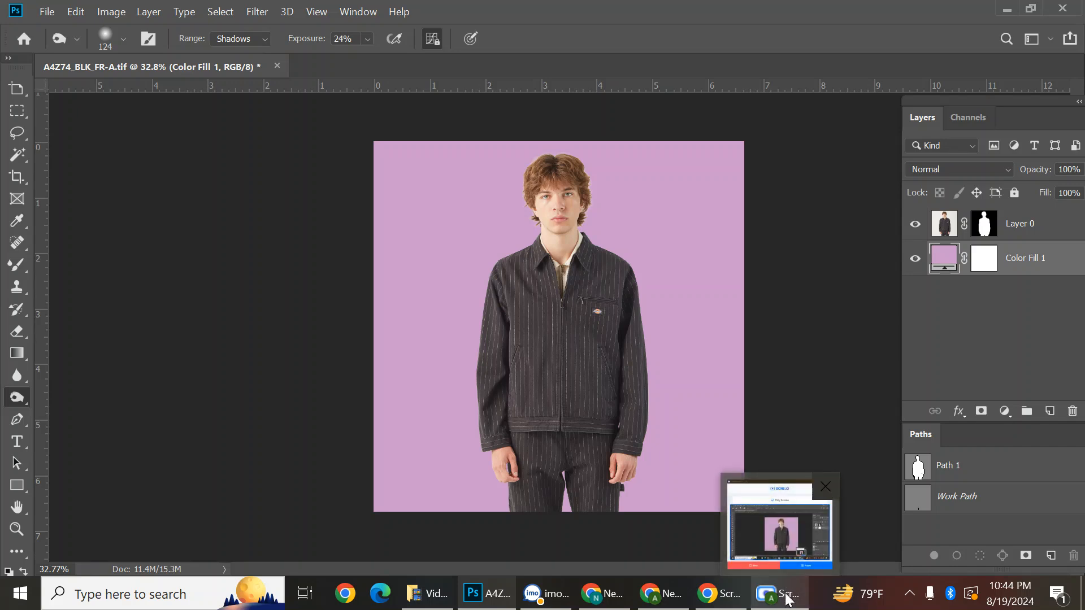
click(789, 604)
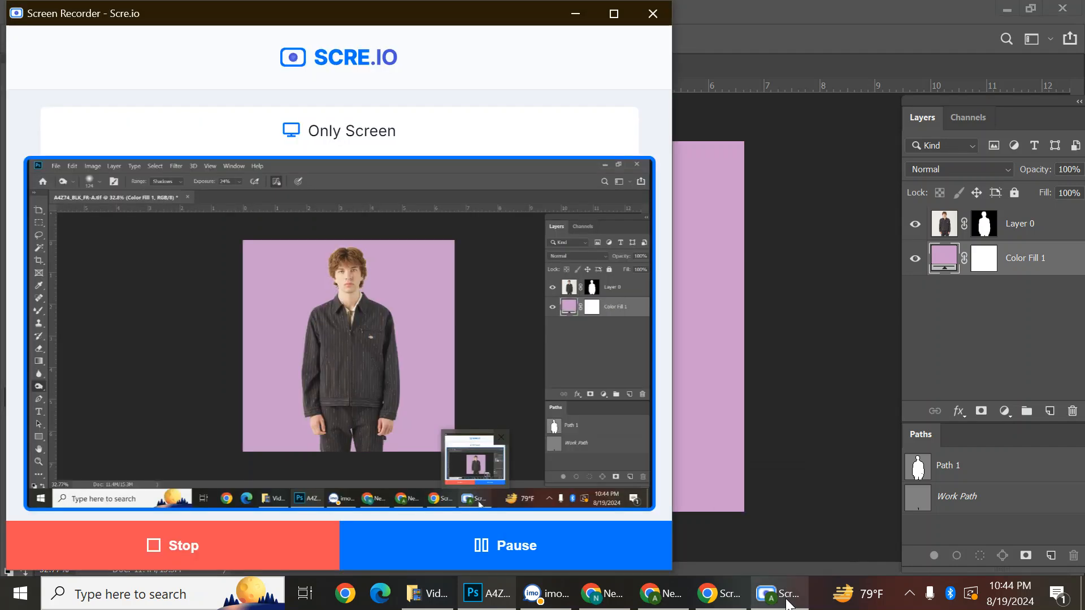